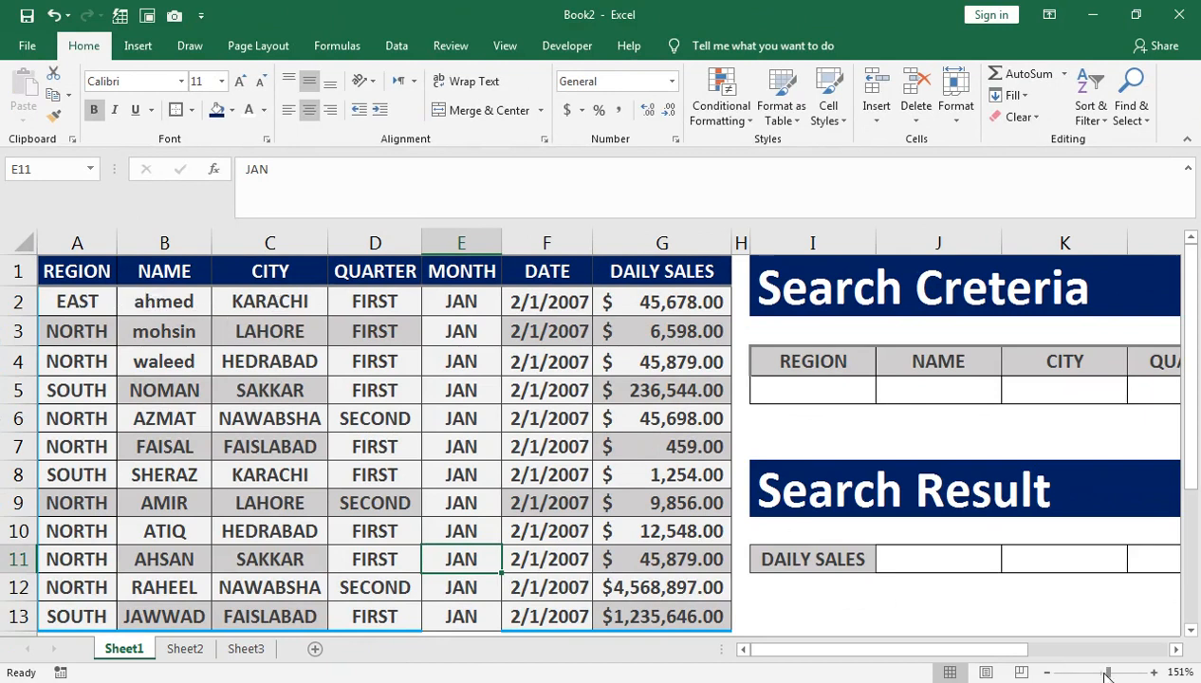
- Fit the width of the DAILY SALES column G to its contents
{"action": "left_click_drag", "start_coordinate": [1108, 673], "coordinate": [1105, 674]}
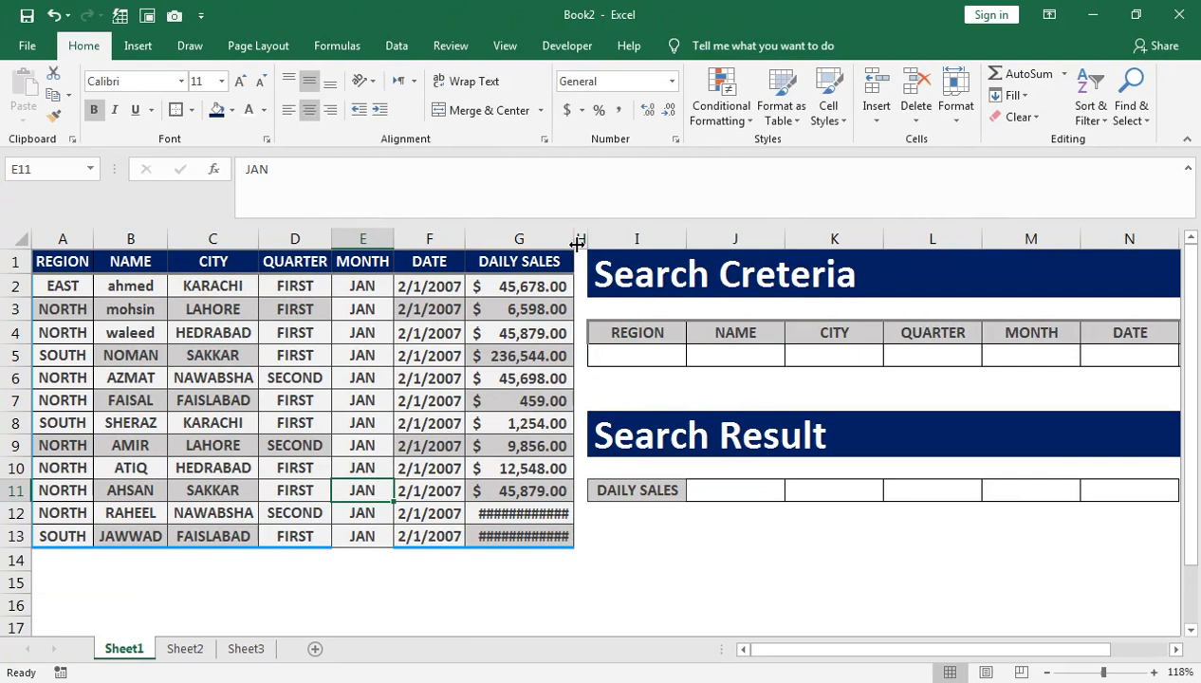
{"action": "double_click", "coordinate": [112, 10]}
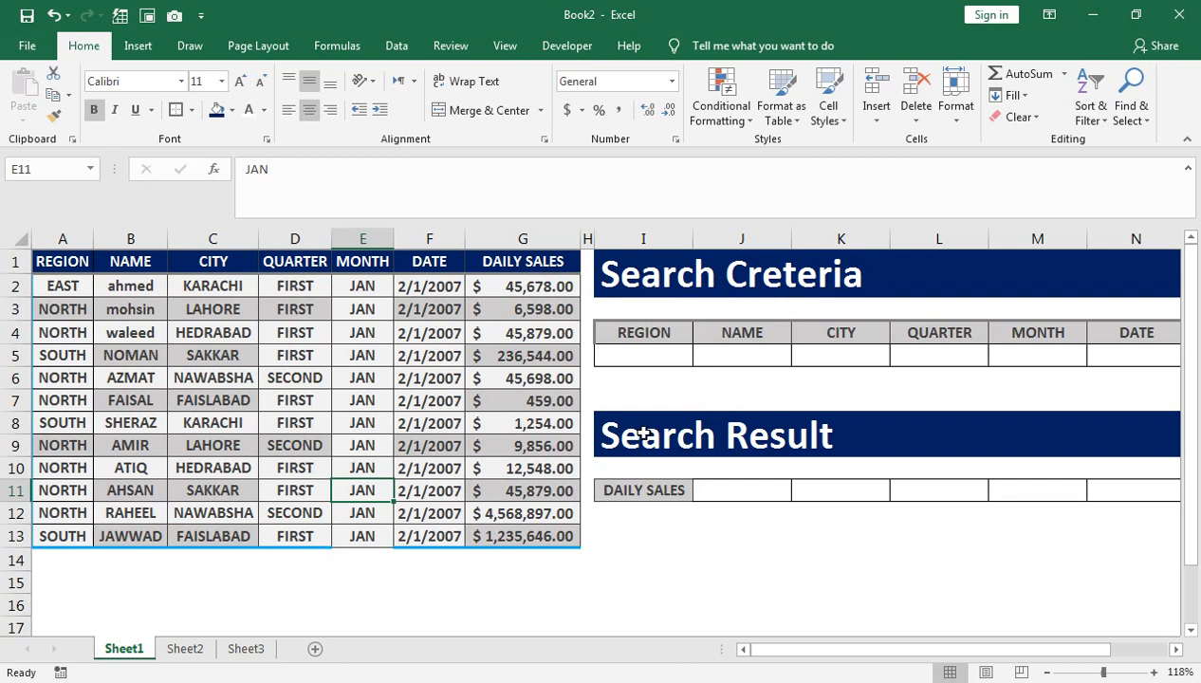
- Start a DSUM formula in cell J11 beside the DAILY SALES result label, using A1:G13 as the database
{"action": "left_click", "coordinate": [721, 486]}
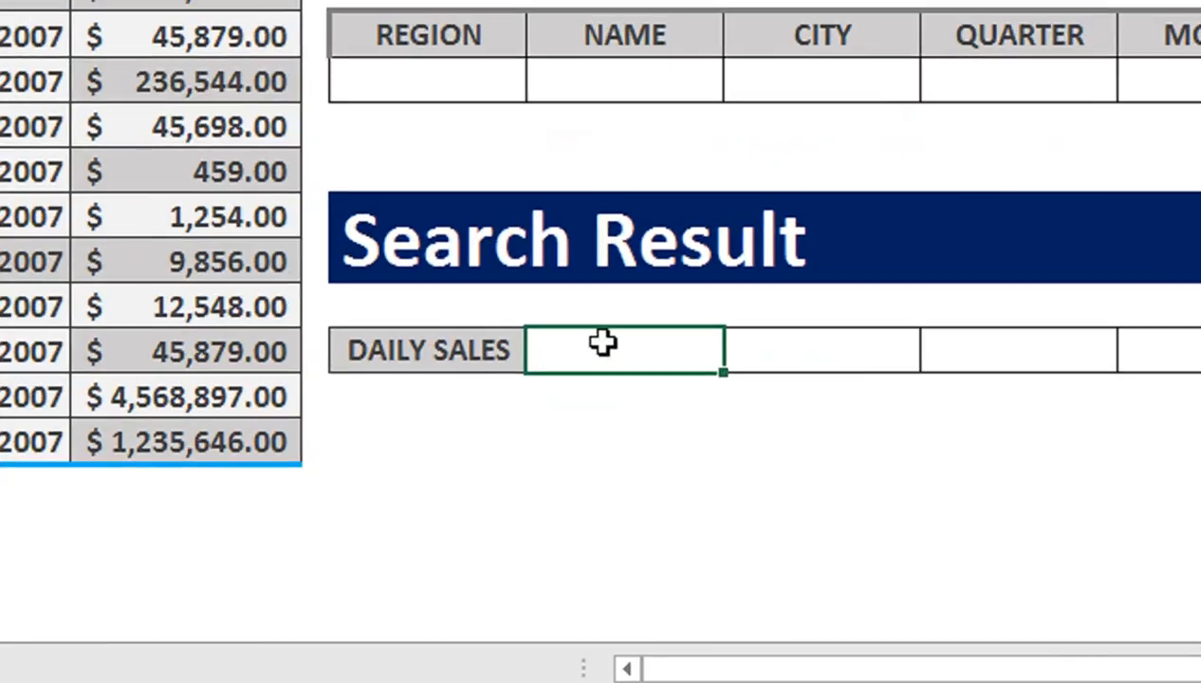
{"action": "type", "text": "=DSUM("}
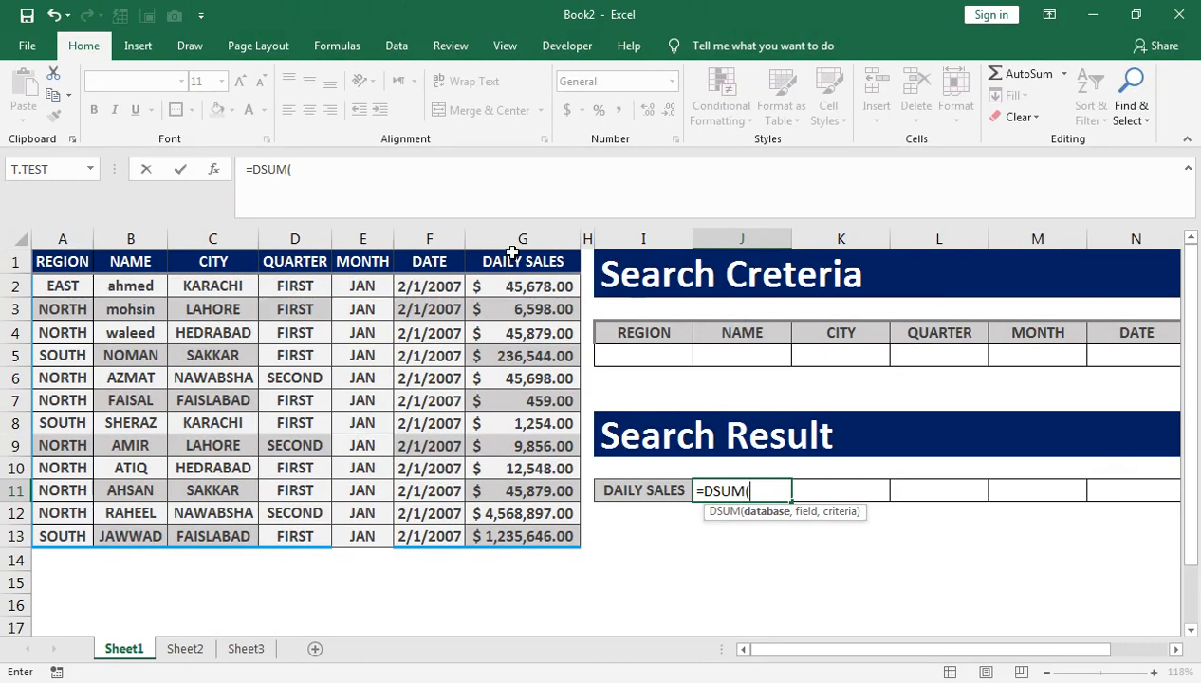
{"action": "left_click_drag", "start_coordinate": [517, 249], "coordinate": [57, 536]}
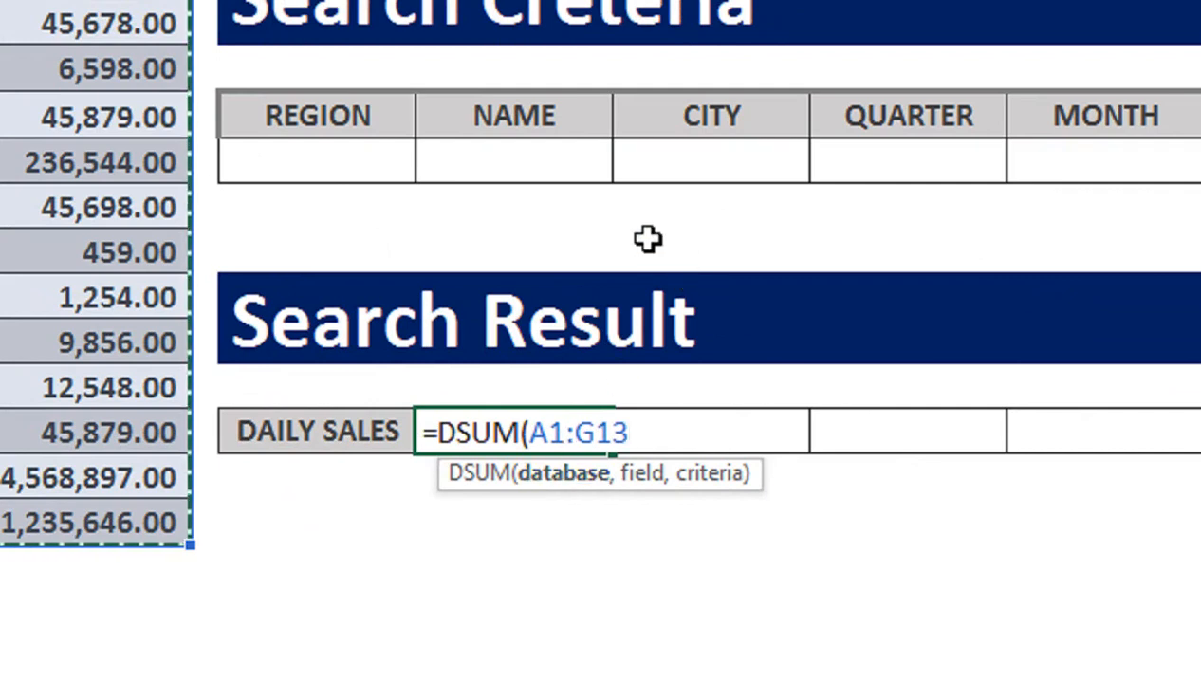
{"action": "type", "text": ","}
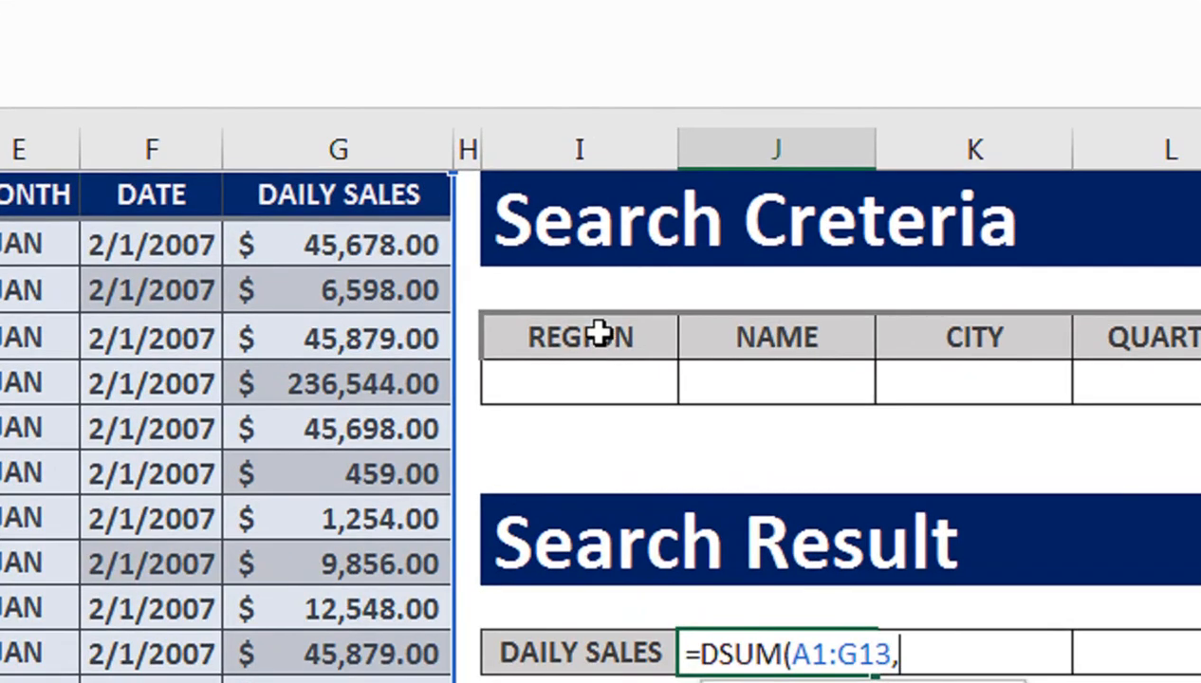
{"action": "left_click_drag", "start_coordinate": [599, 332], "coordinate": [1110, 354]}
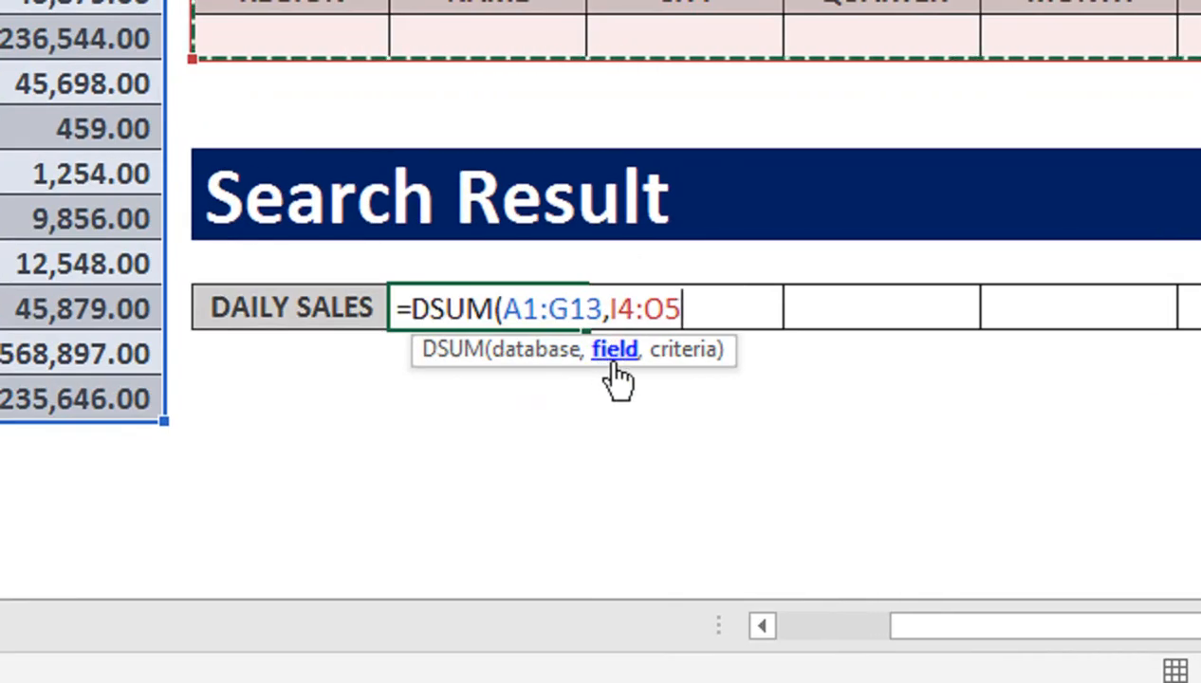
{"action": "type", "text": ","}
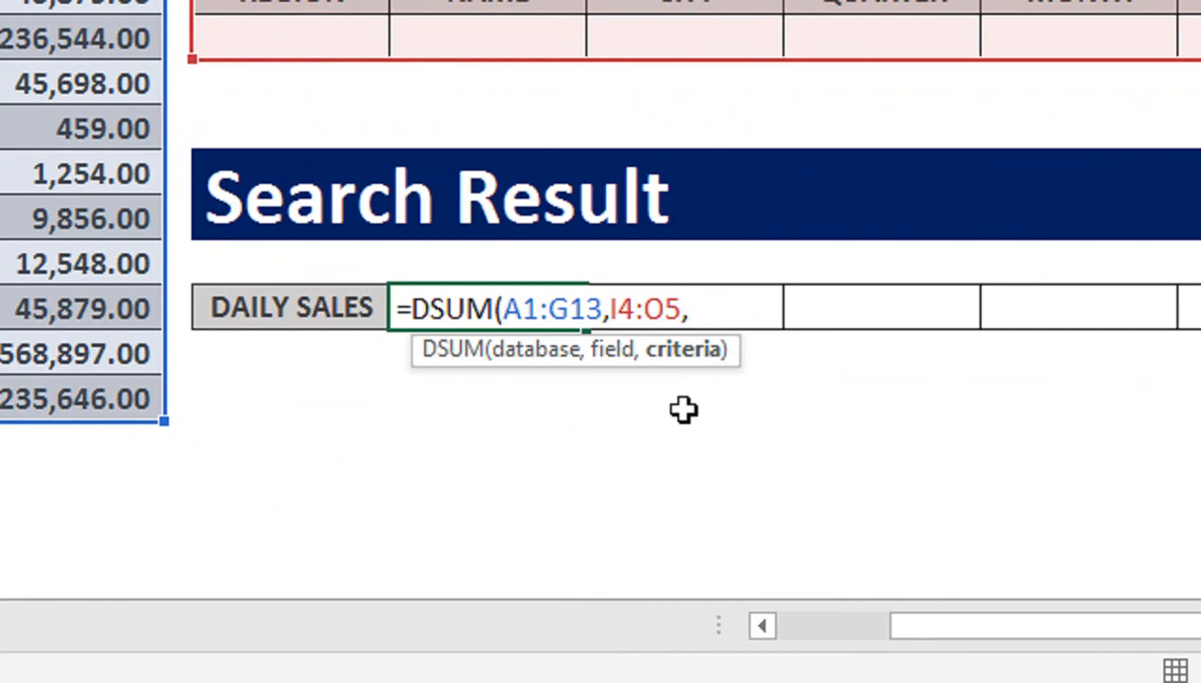
{"action": "key", "text": "BackSpace"}
{"action": "key", "text": "BackSpace"}
{"action": "key", "text": "BackSpace"}
{"action": "key", "text": "BackSpace"}
{"action": "key", "text": "BackSpace"}
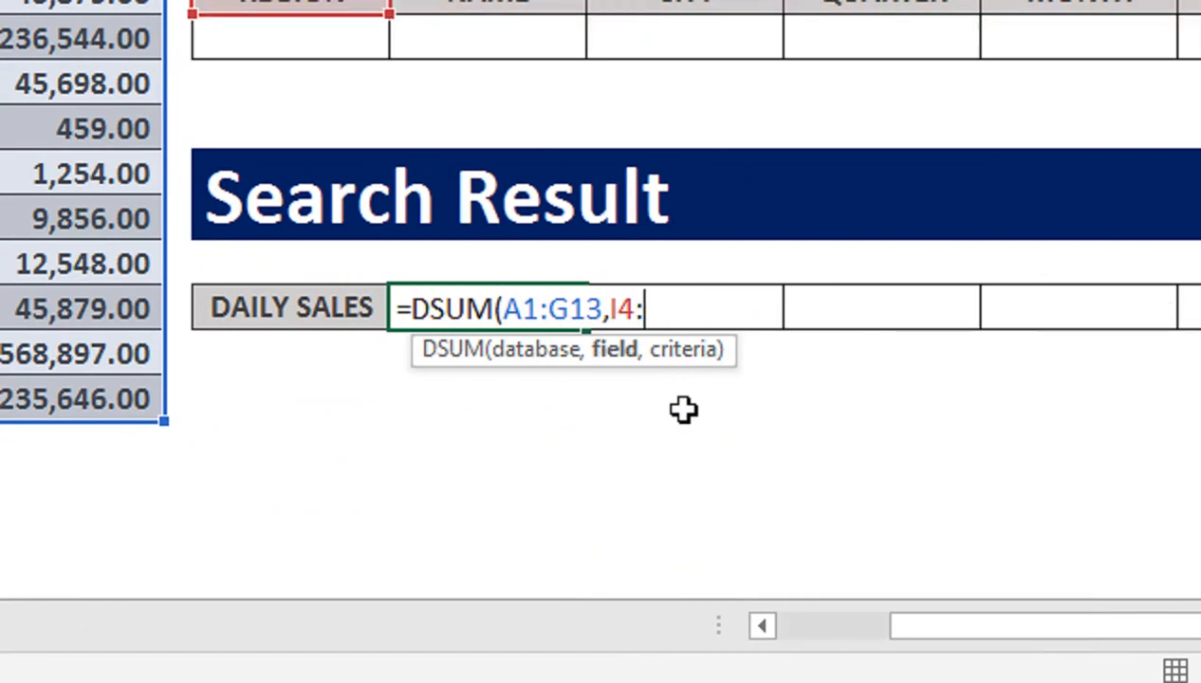
{"action": "key", "text": "BackSpace"}
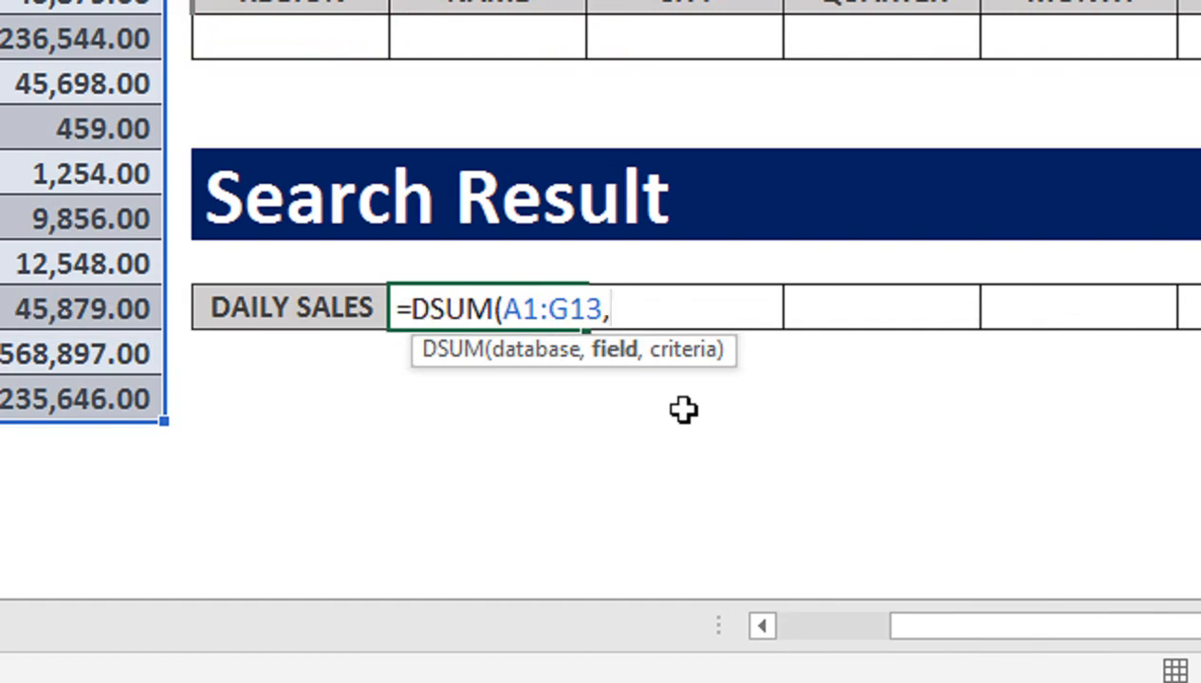
- Complete the DSUM formula with "DAILY SALES" as the field and I4:O5 as the criteria range, and enter it
{"action": "type", "text": "\"DAIL"}
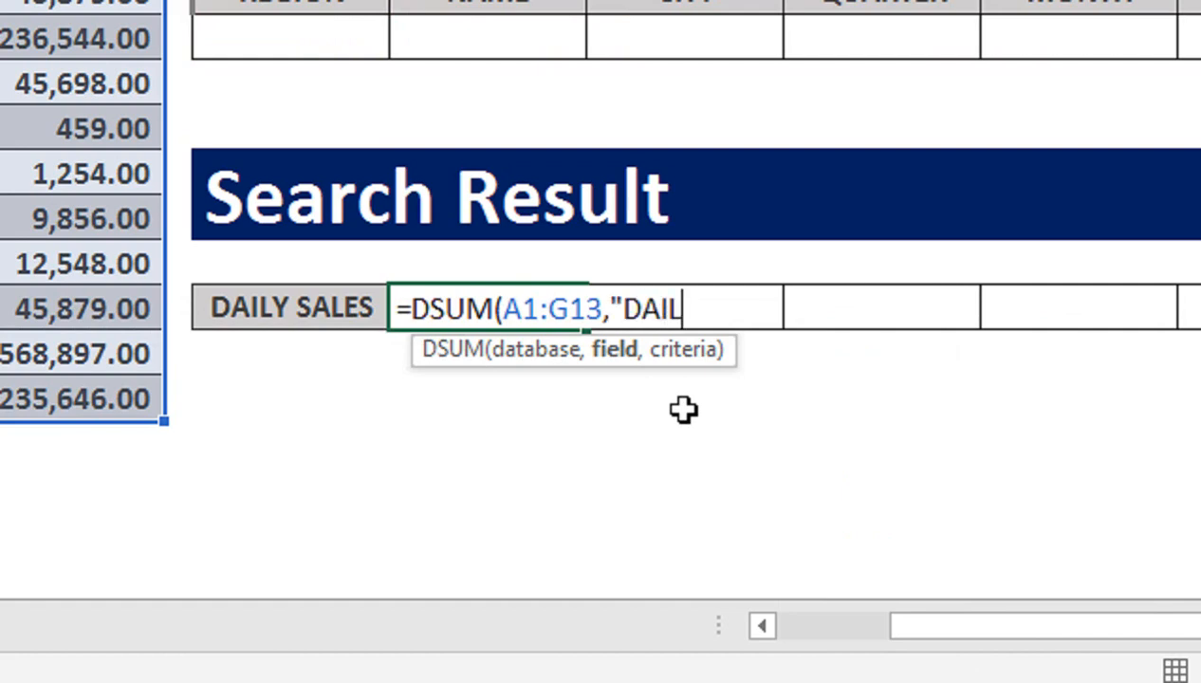
{"action": "type", "text": "Y SALES"}
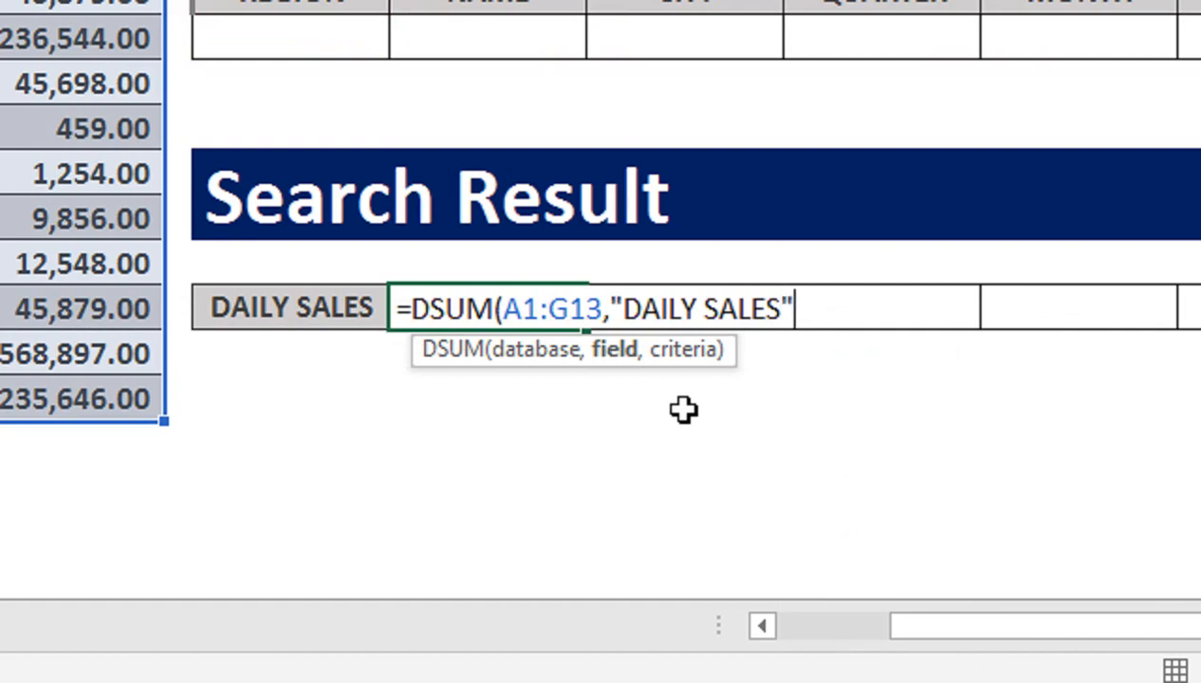
{"action": "type", "text": "\","}
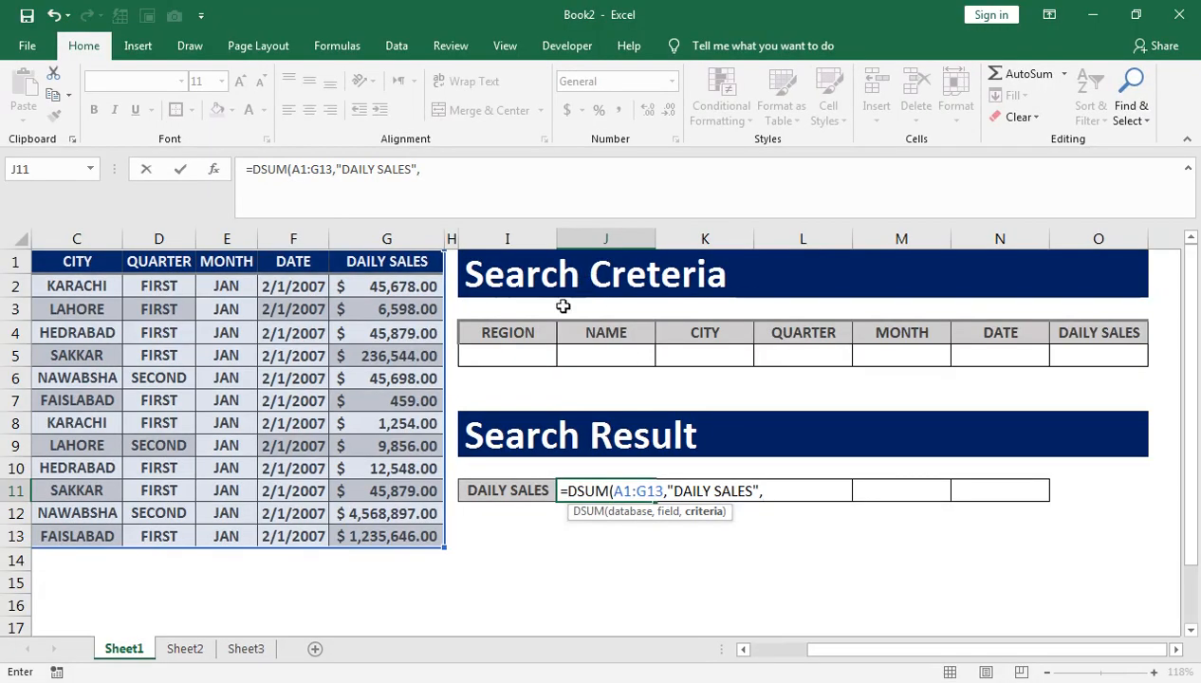
{"action": "left_click_drag", "start_coordinate": [522, 329], "coordinate": [524, 346]}
{"action": "left_click_drag", "start_coordinate": [587, 344], "coordinate": [1096, 387]}
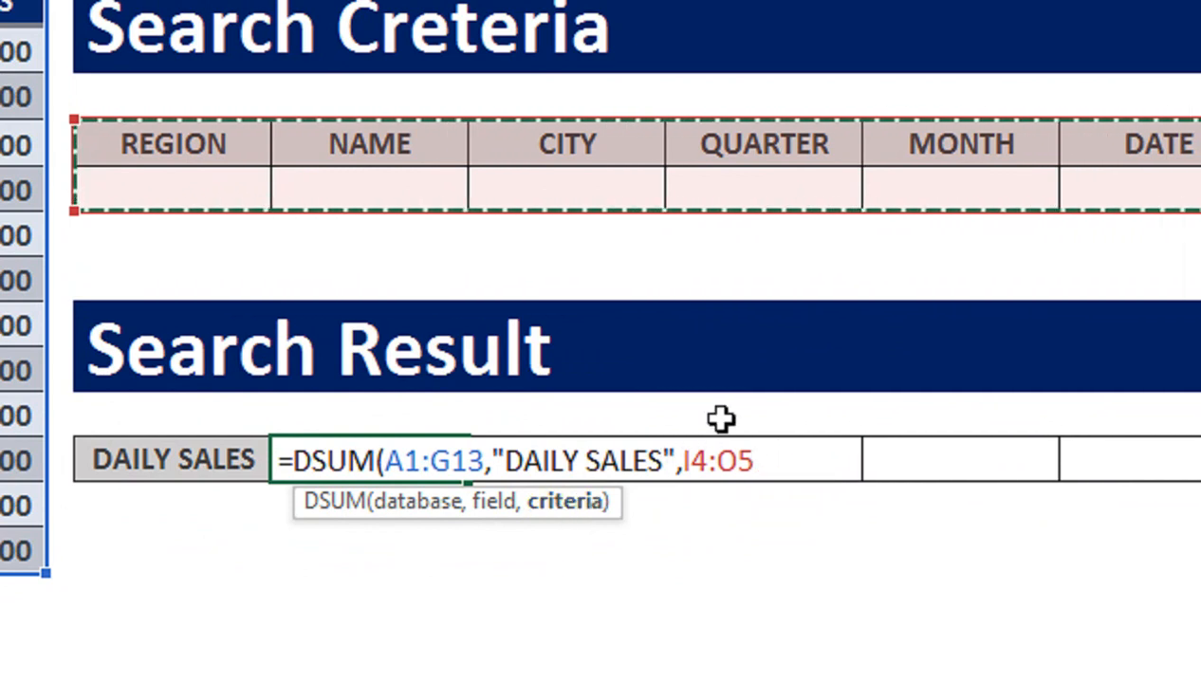
{"action": "type", "text": ")"}
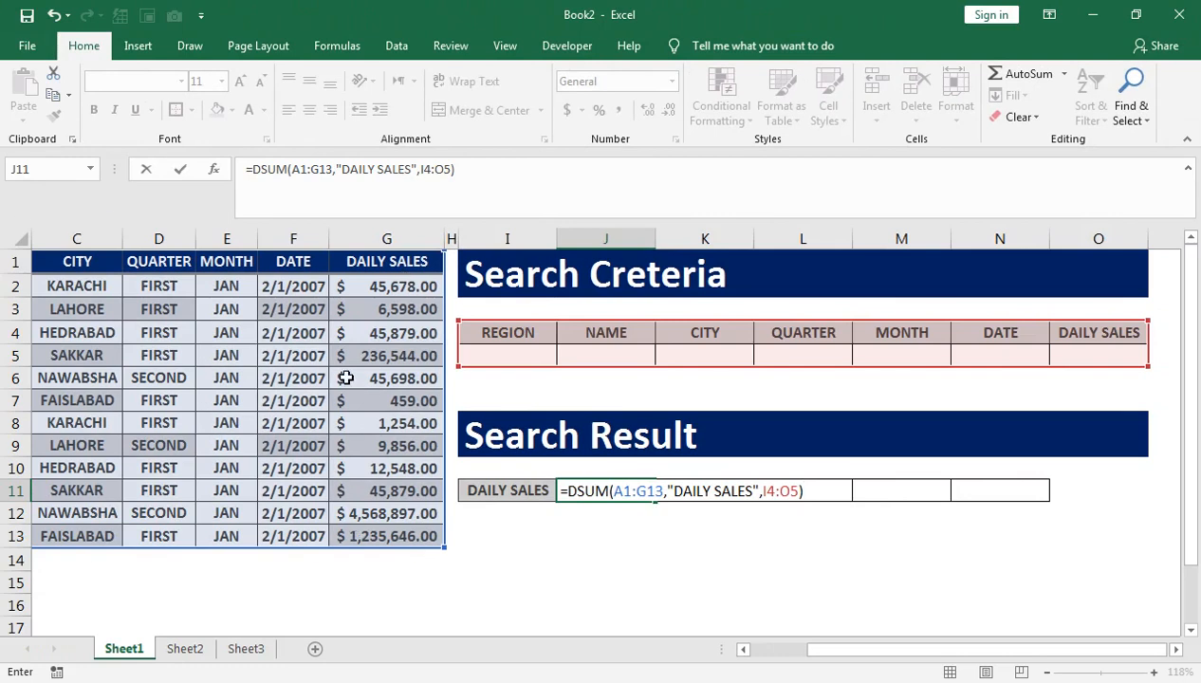
{"action": "key", "text": "Return"}
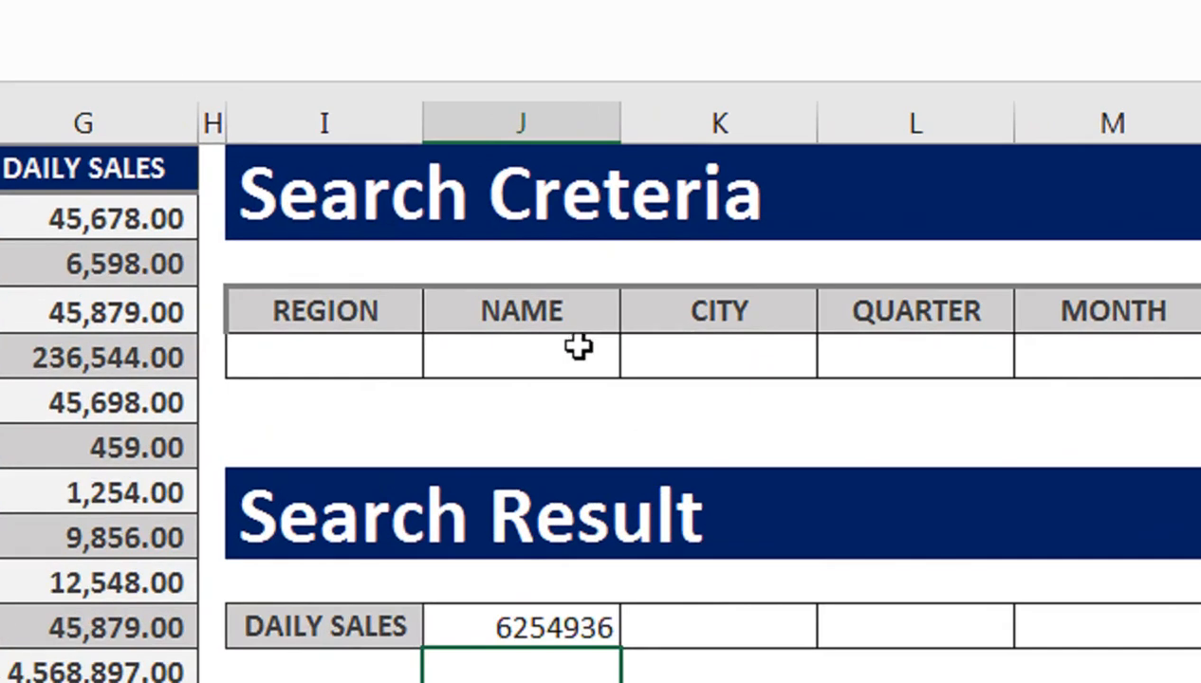
- Enter LAHORE as the CITY criterion in cell K5 to test the formula
{"action": "left_click", "coordinate": [522, 354]}
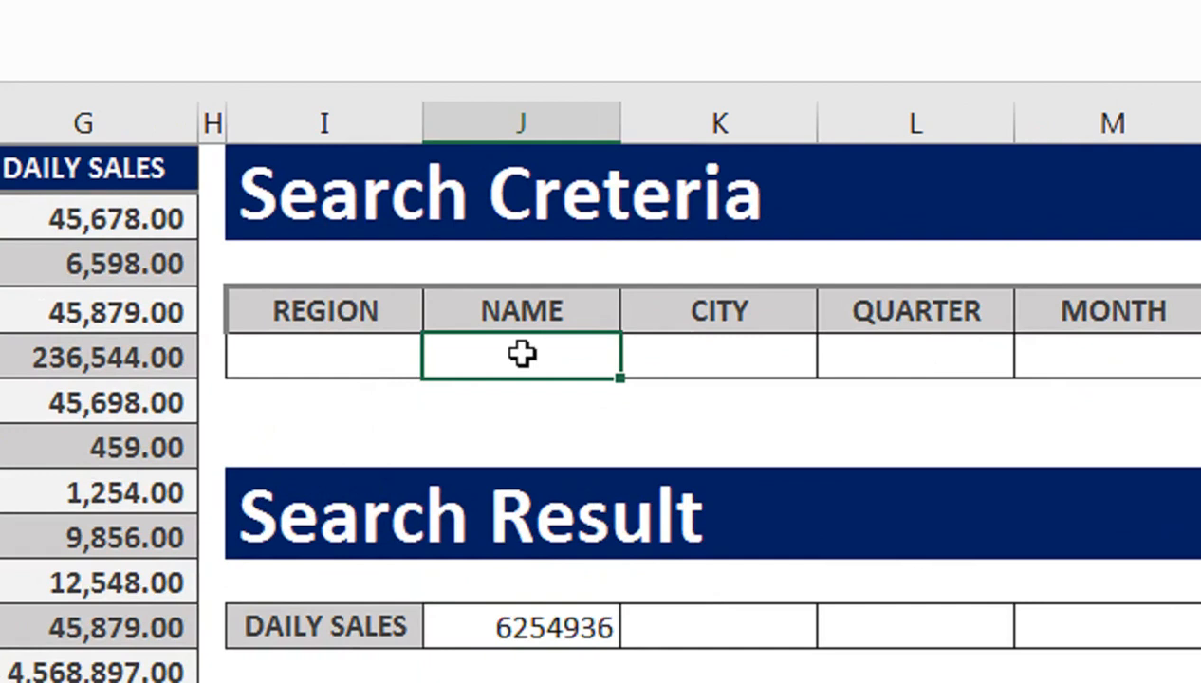
{"action": "left_click", "coordinate": [660, 355]}
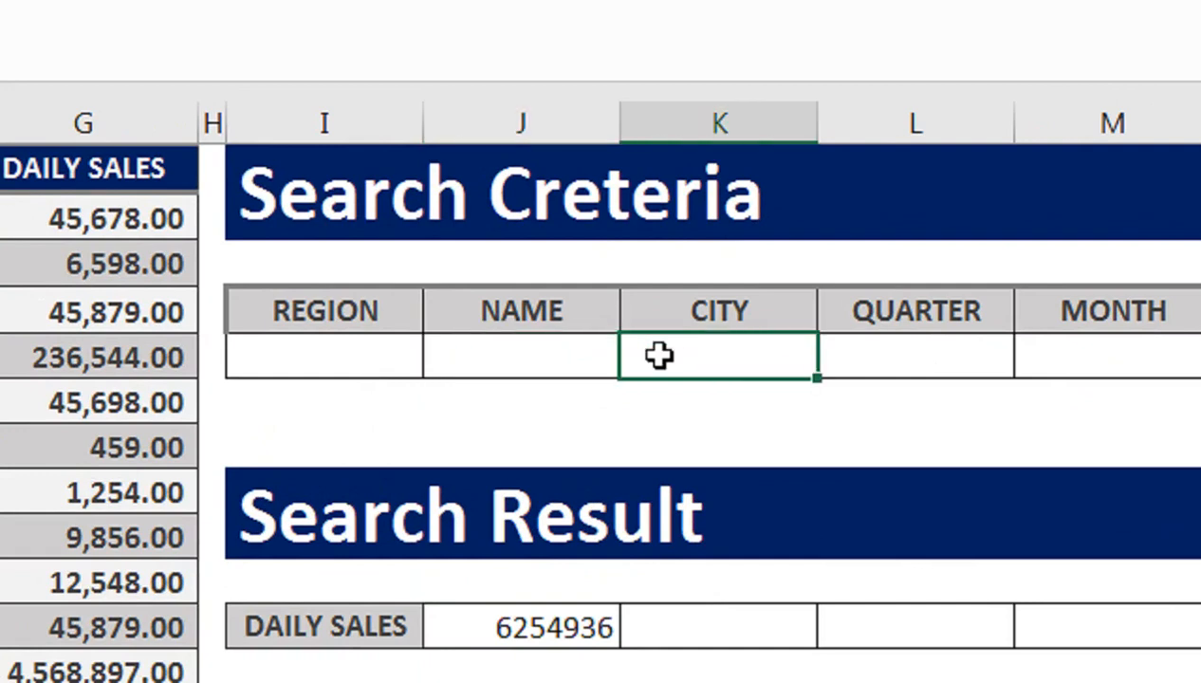
{"action": "type", "text": "LAHORE"}
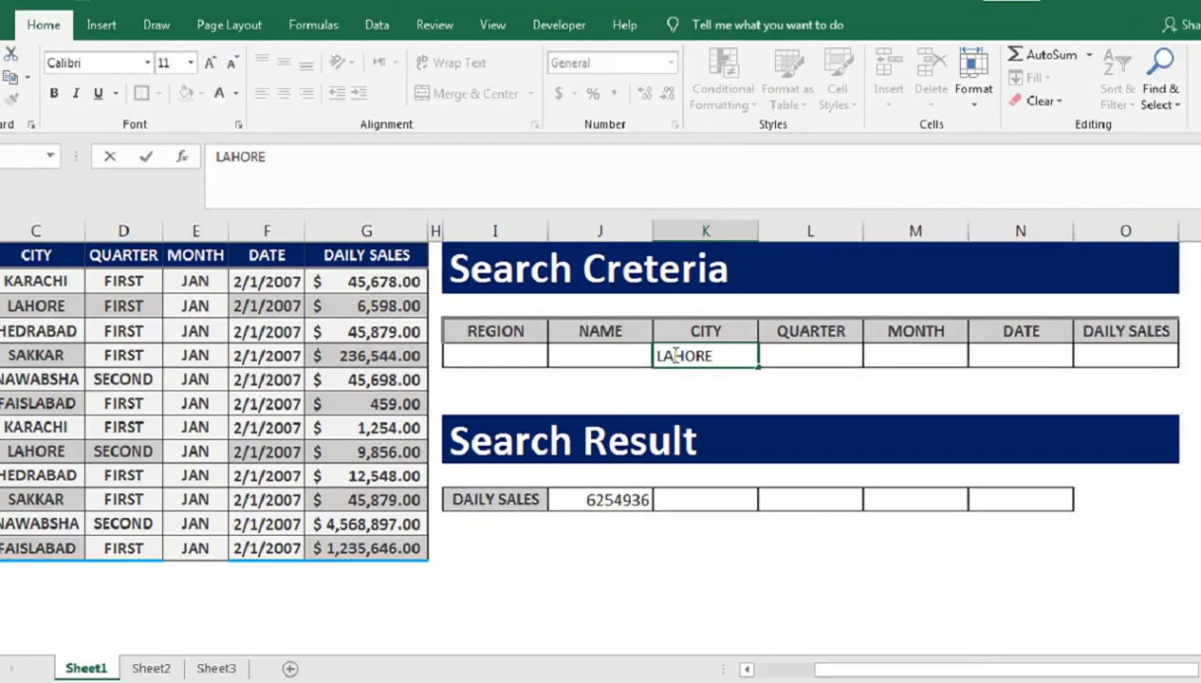
{"action": "key", "text": "Return"}
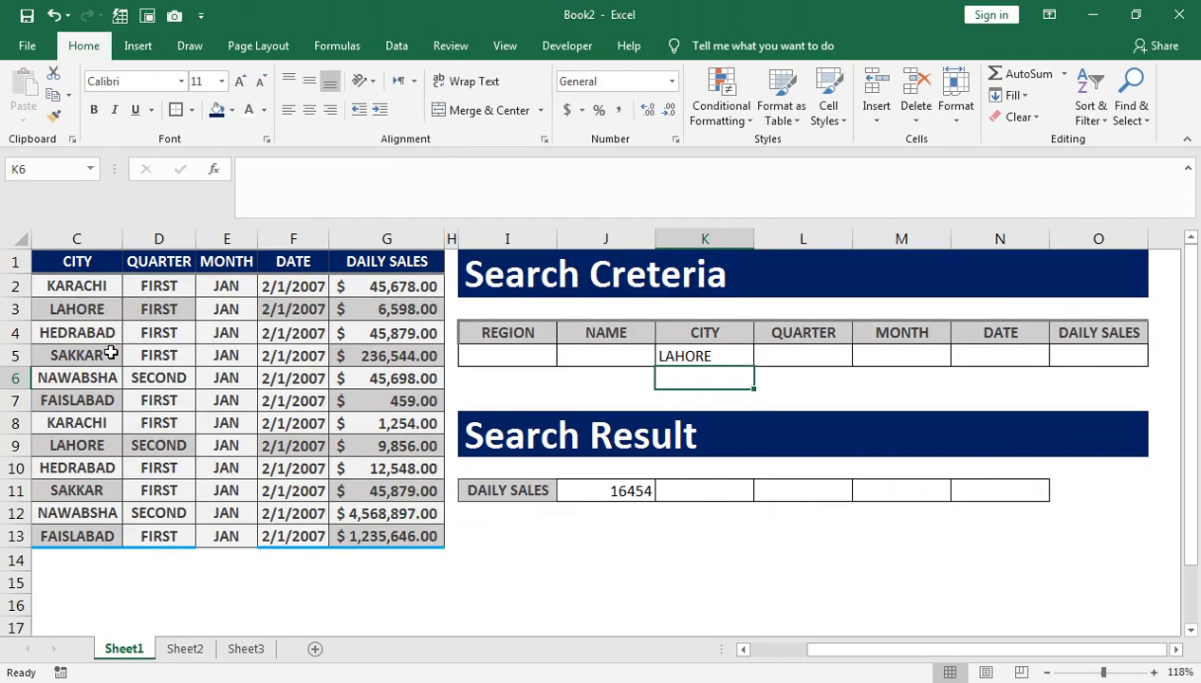
- Zoom the sheet to fit the sales table and the search area, range A1:O13
{"action": "key", "text": "Left"}
{"action": "key", "text": "Left"}
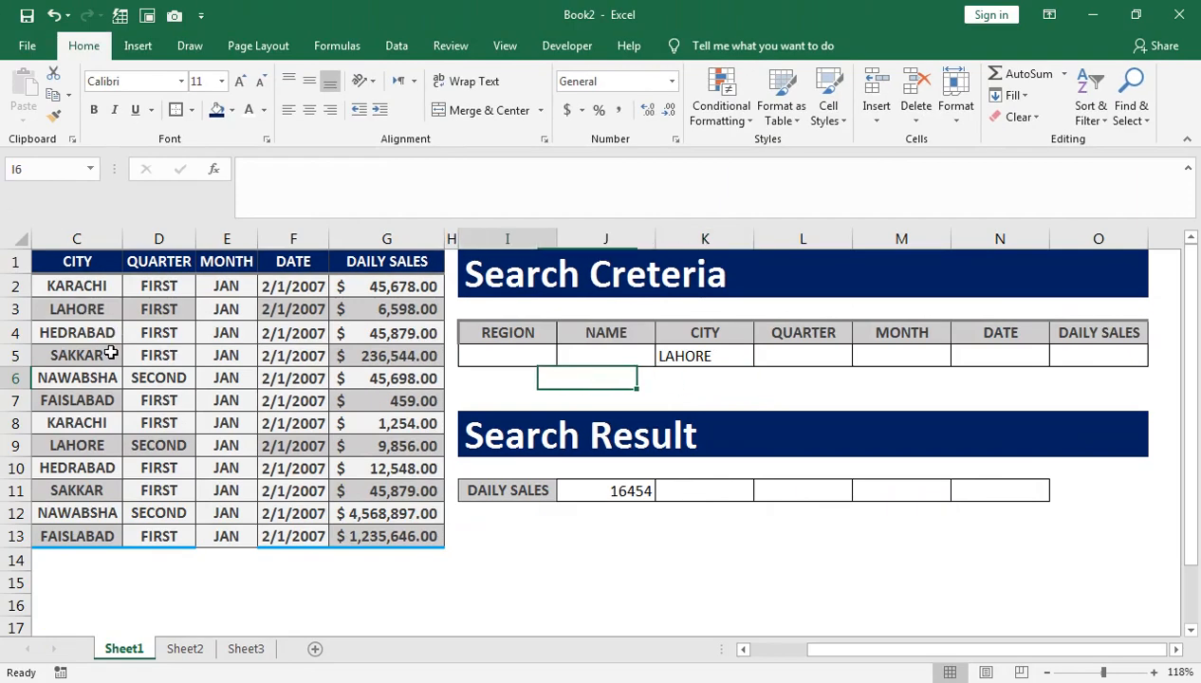
{"action": "left_click_drag", "start_coordinate": [1120, 296], "coordinate": [13, 535]}
{"action": "left_click", "coordinate": [505, 46]}
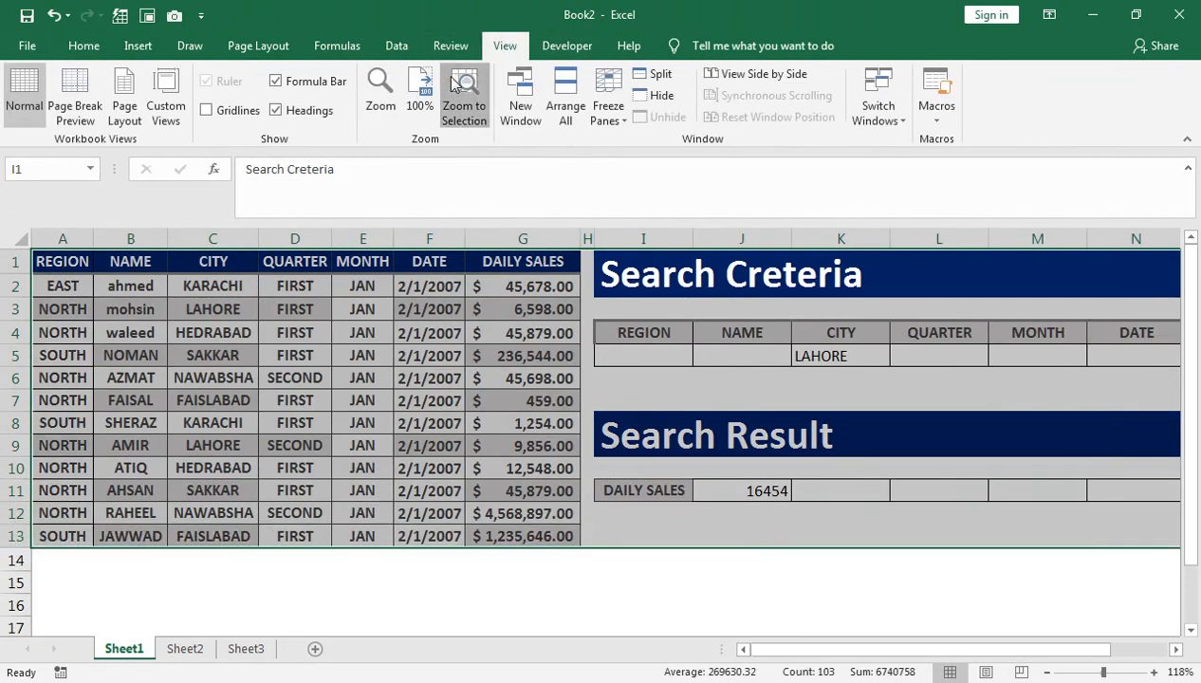
{"action": "left_click", "coordinate": [464, 97]}
{"action": "left_click", "coordinate": [397, 380]}
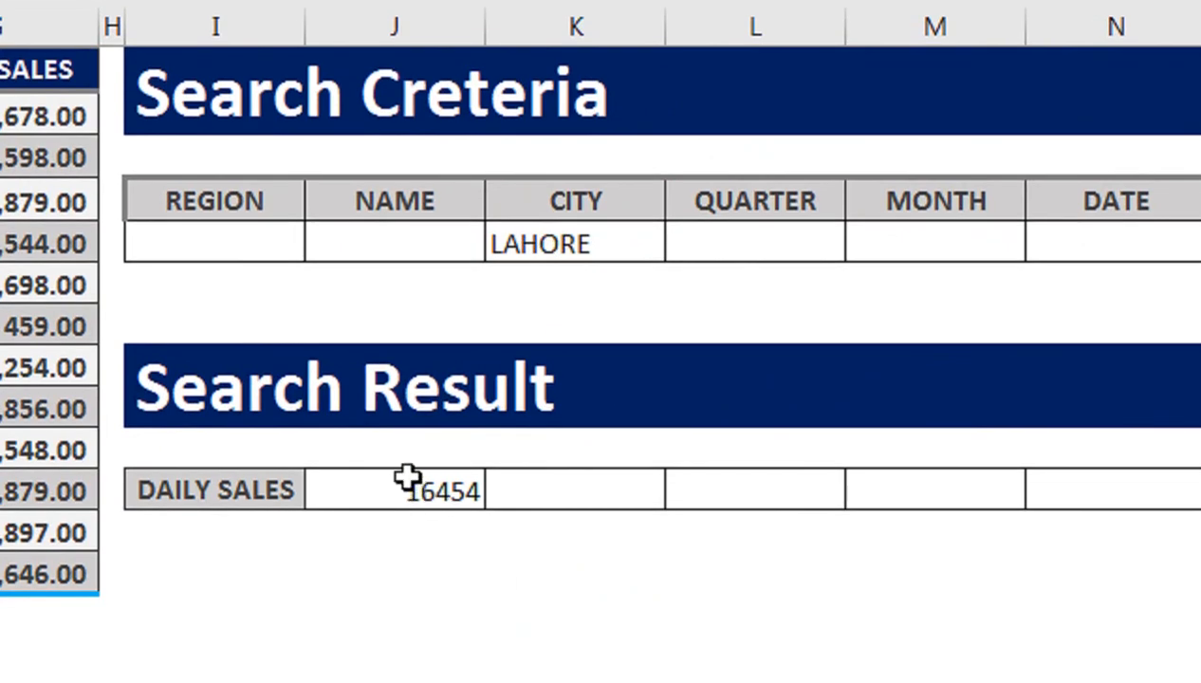
- Clear the CITY criterion and enter the name from the table's first record as the NAME criterion in J5
{"action": "left_click", "coordinate": [596, 243]}
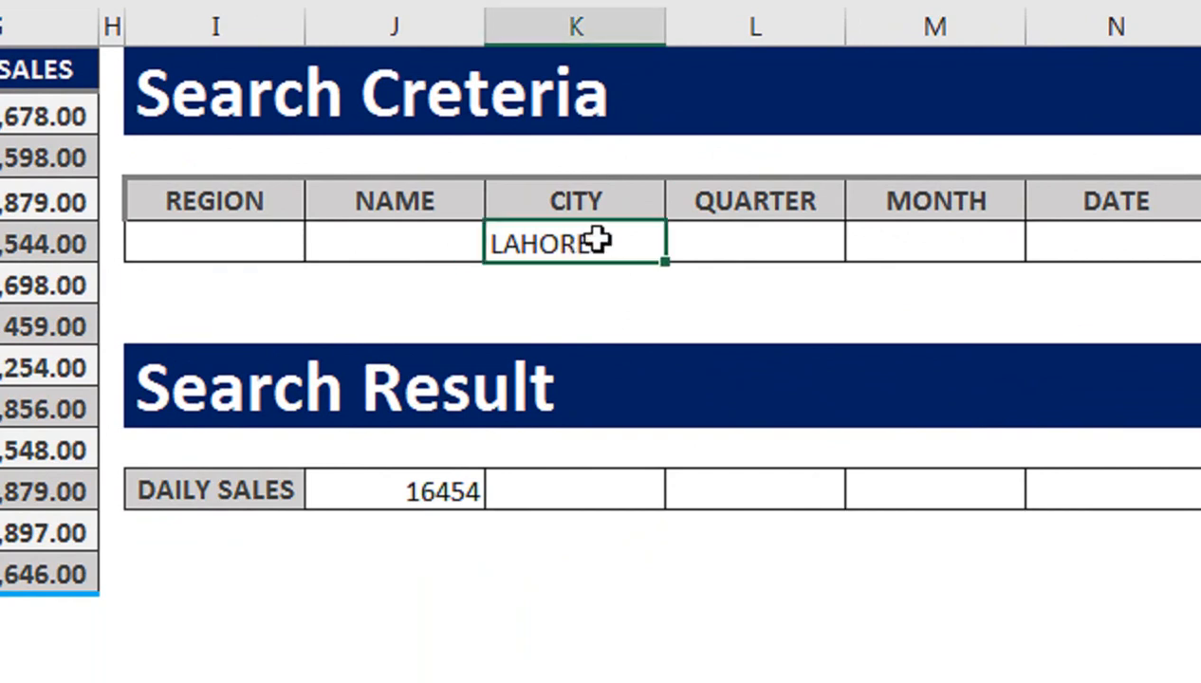
{"action": "key", "text": "Delete"}
{"action": "key", "text": "Left"}
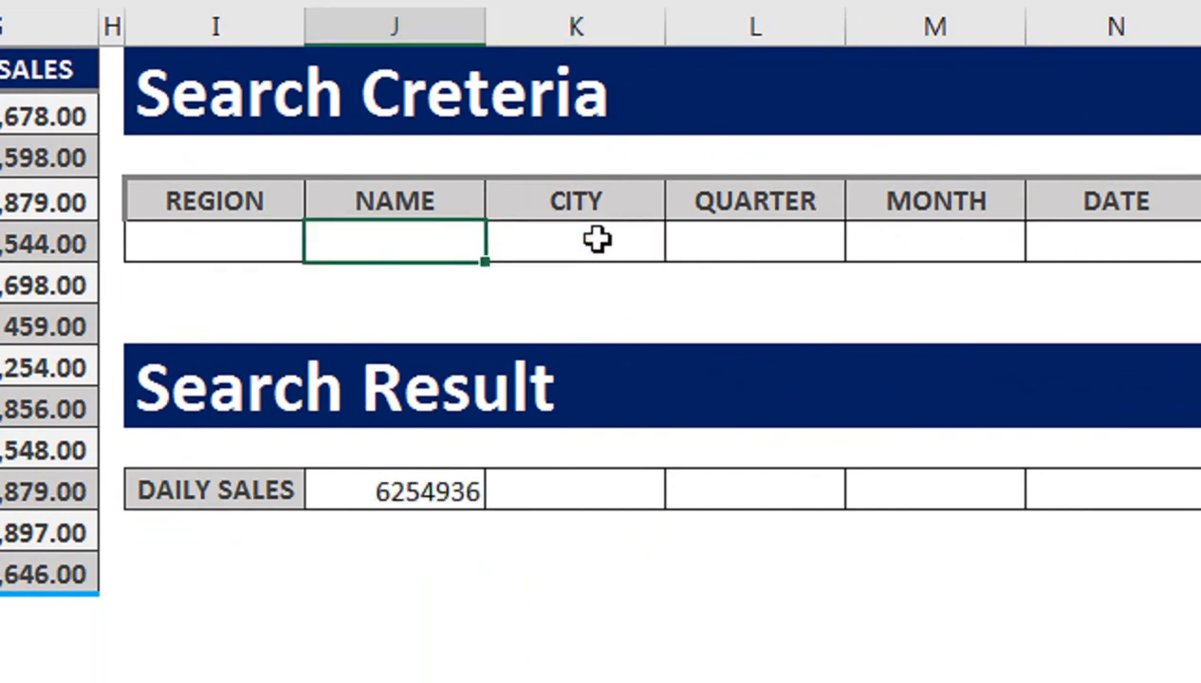
{"action": "type", "text": "AHMED"}
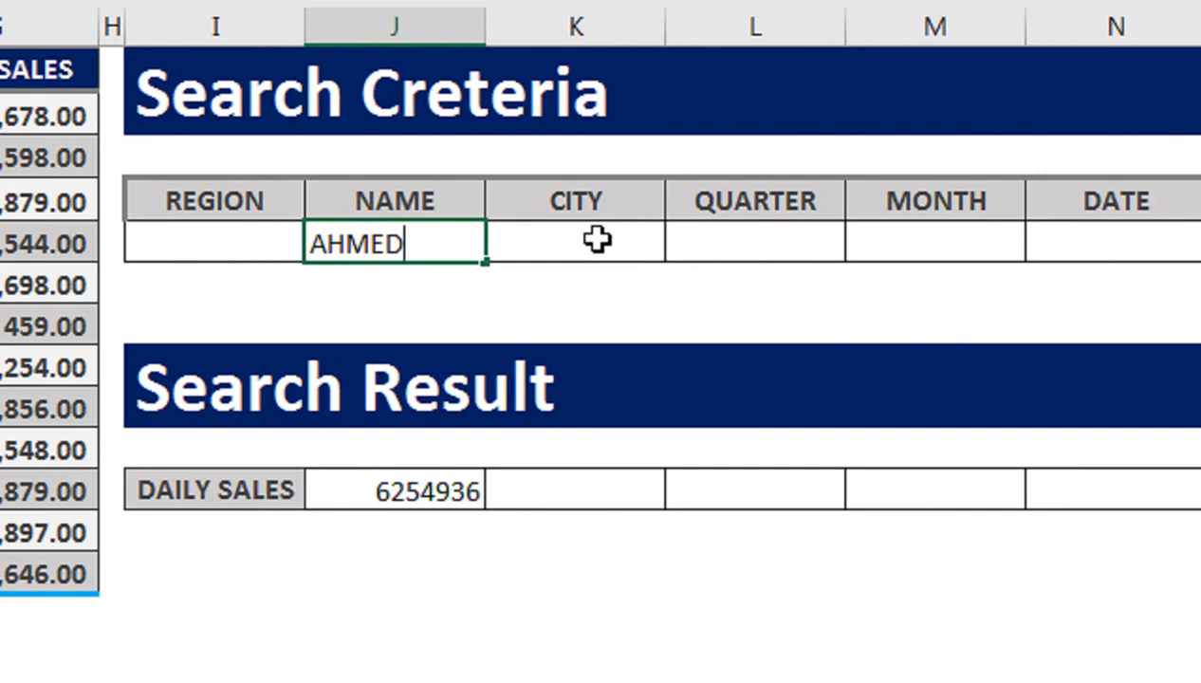
{"action": "key", "text": "Return"}
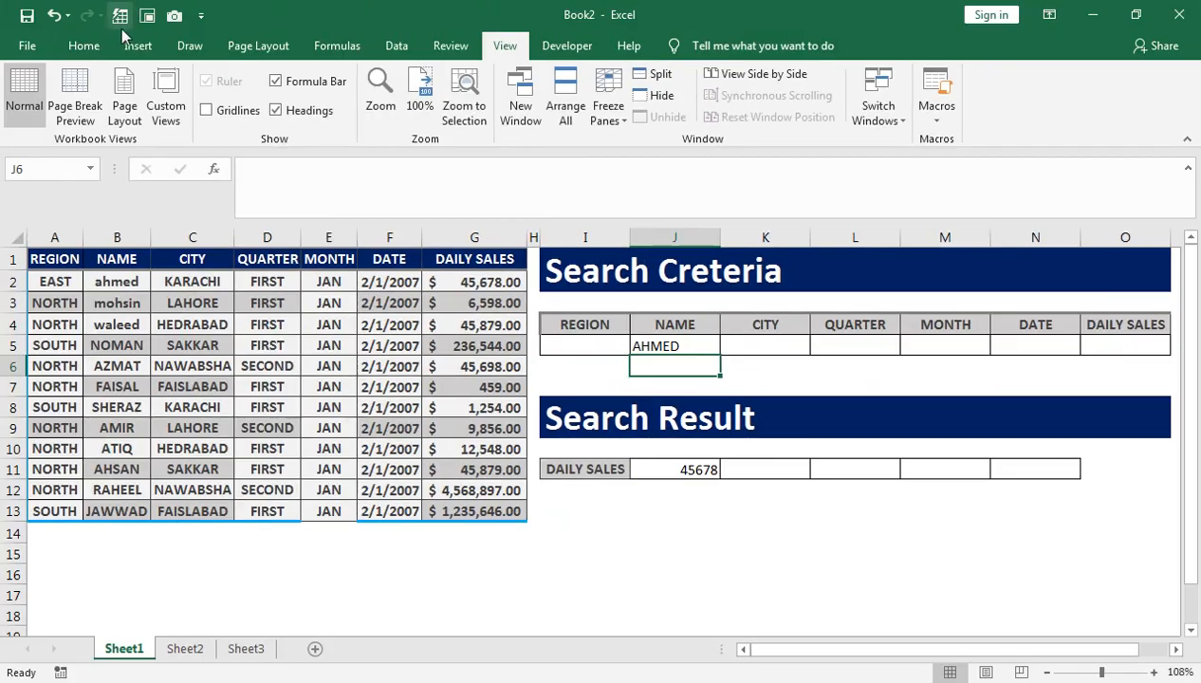
- Enter the formula =SUMIF(B2:B13,I11,G2:G13) in cell J14, below the search result
{"action": "left_click", "coordinate": [85, 47]}
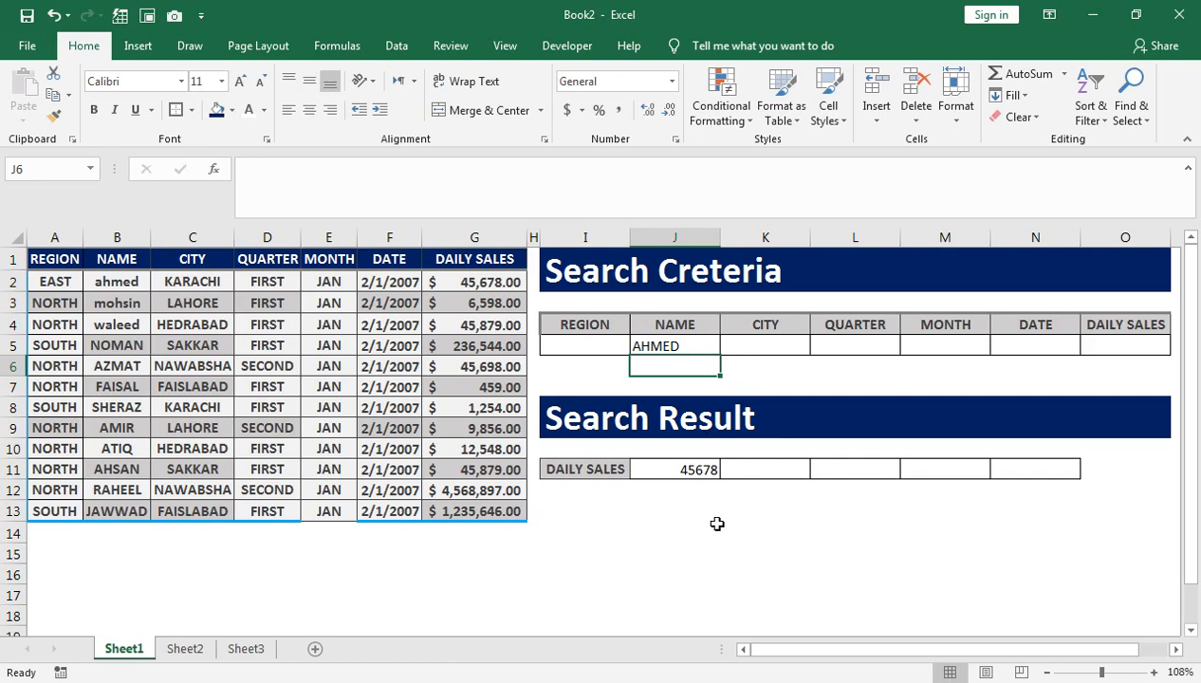
{"action": "left_click", "coordinate": [689, 525]}
{"action": "type", "text": "=SUMIF("}
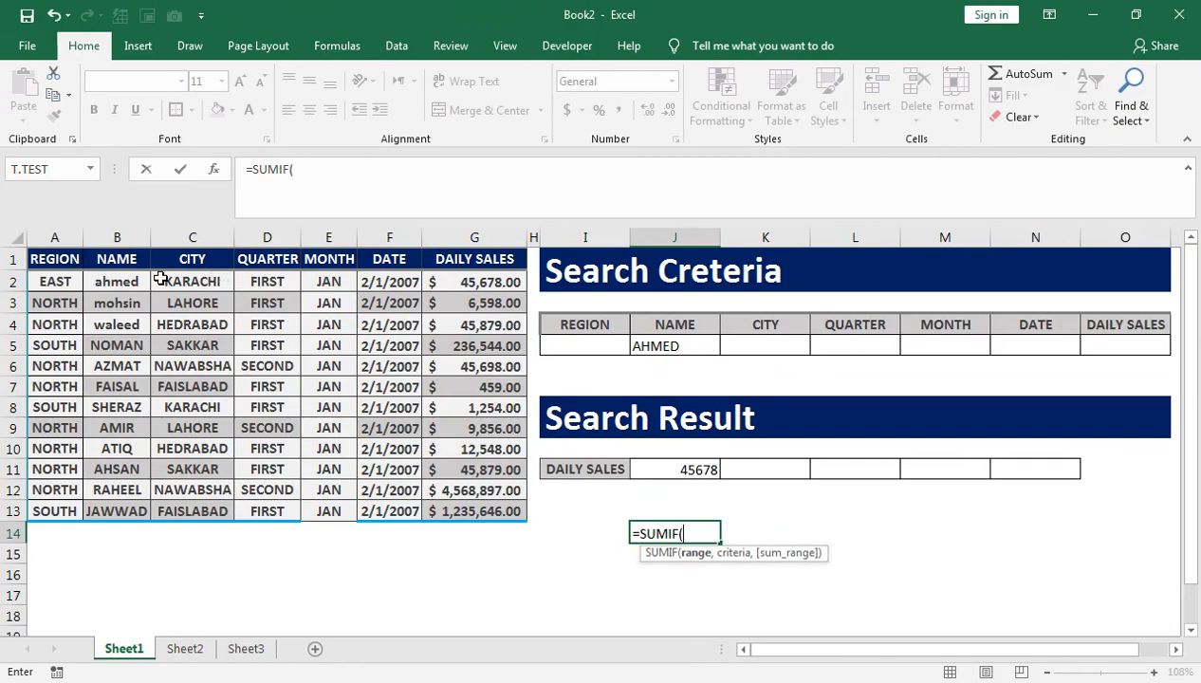
{"action": "left_click_drag", "start_coordinate": [125, 284], "coordinate": [136, 510]}
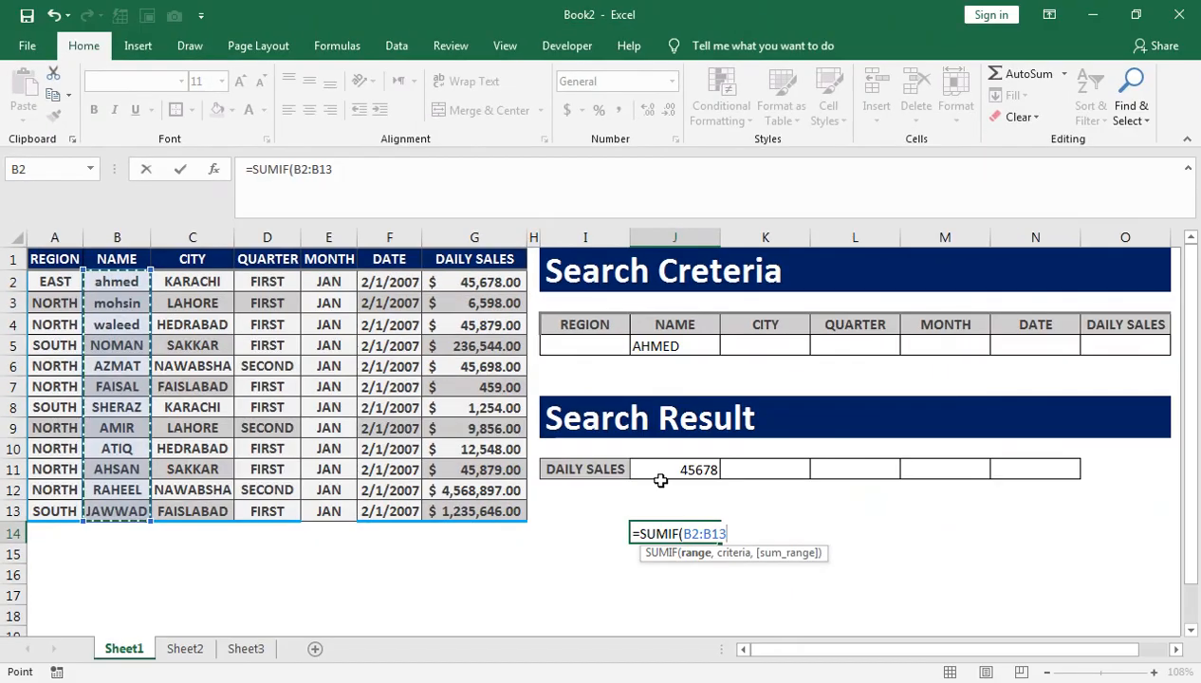
{"action": "type", "text": ","}
{"action": "left_click", "coordinate": [579, 462]}
{"action": "type", "text": ","}
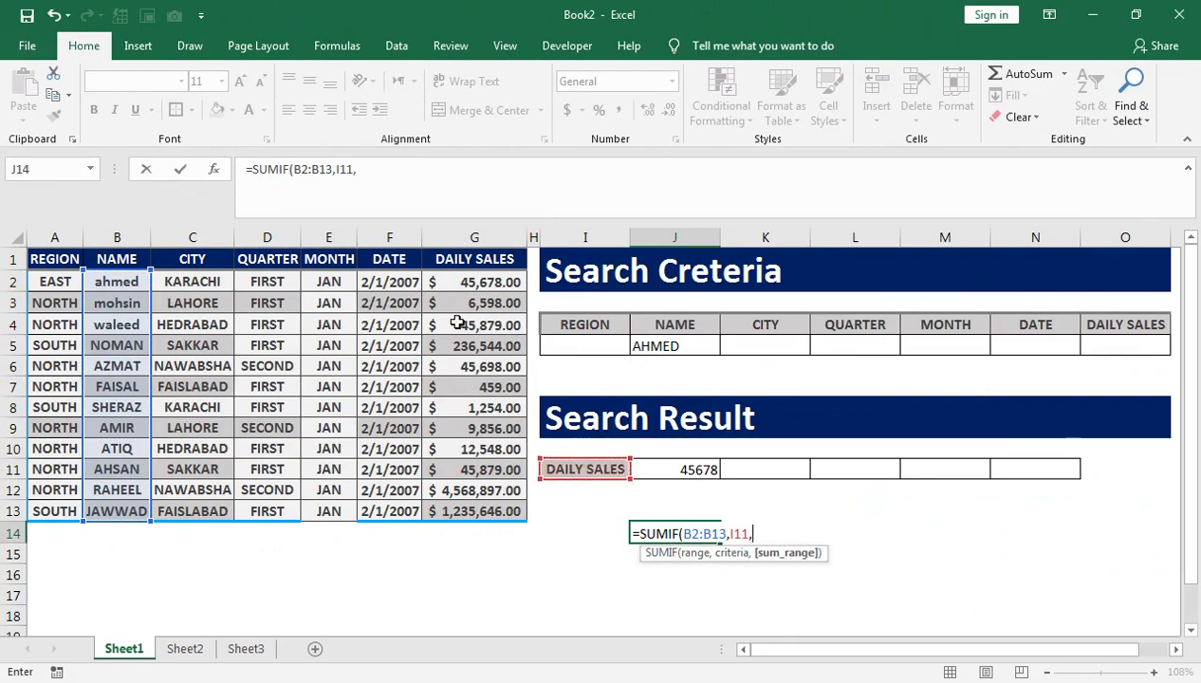
{"action": "left_click_drag", "start_coordinate": [436, 287], "coordinate": [451, 512]}
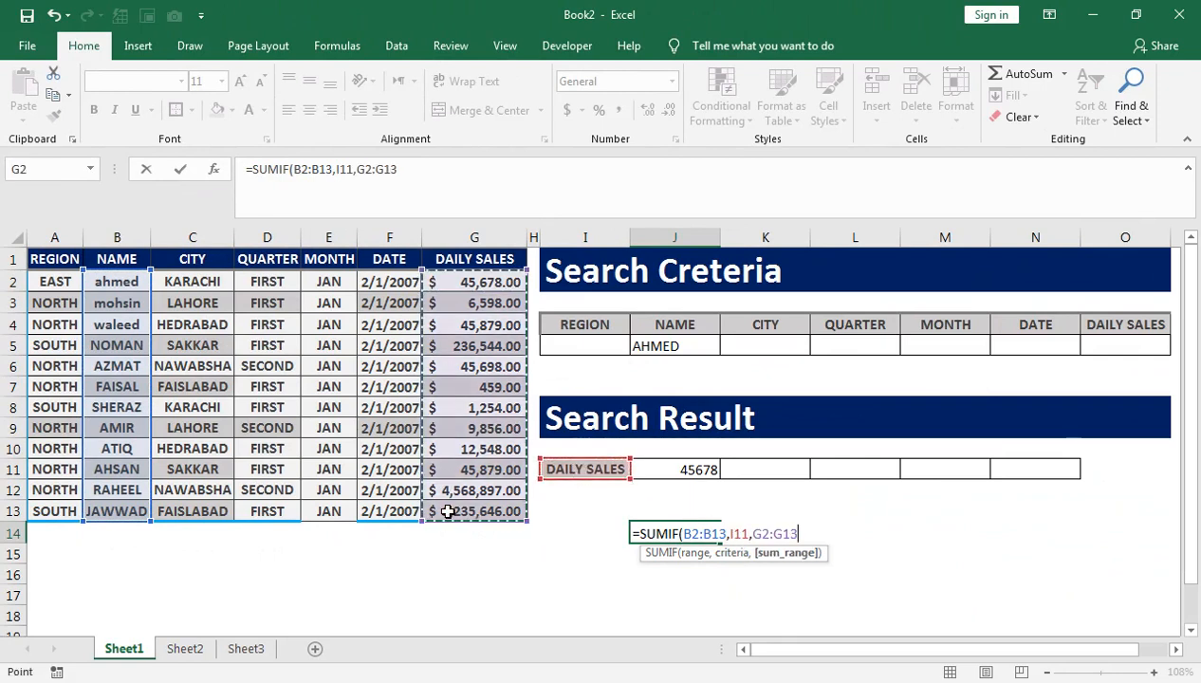
{"action": "type", "text": ")"}
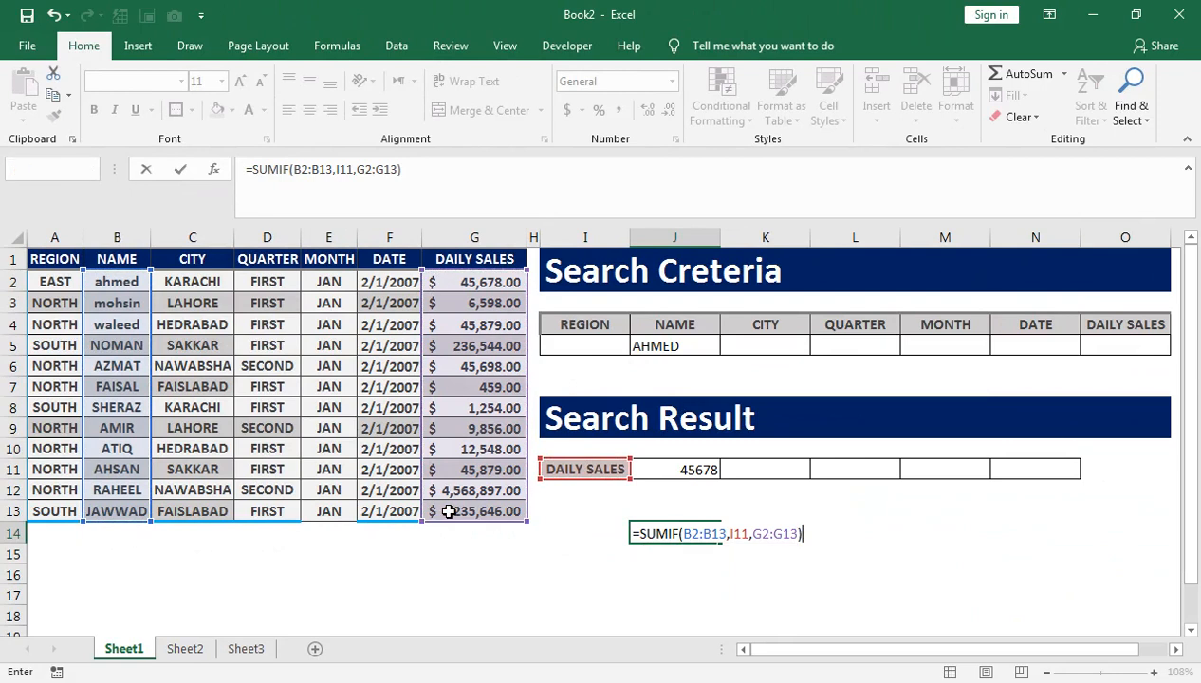
{"action": "key", "text": "Return"}
{"action": "left_click", "coordinate": [693, 534]}
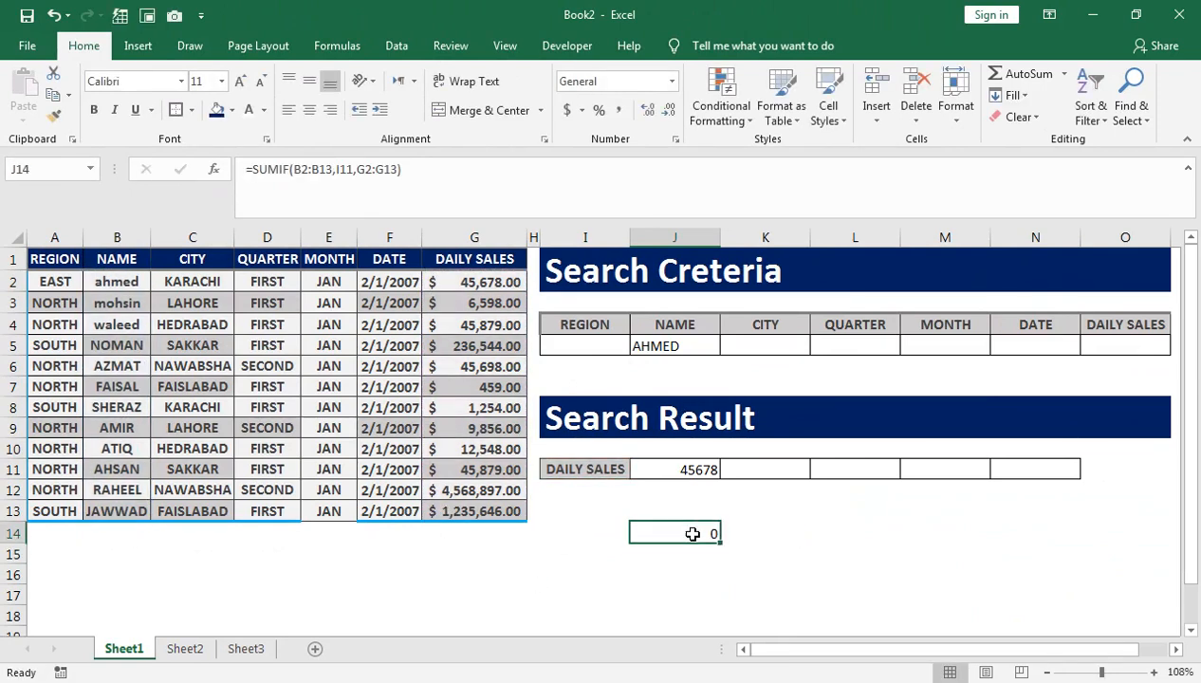
- Replace the I11 criterion in J14's SUMIF formula with the unquoted name from the table's first record
{"action": "double_click", "coordinate": [618, 471]}
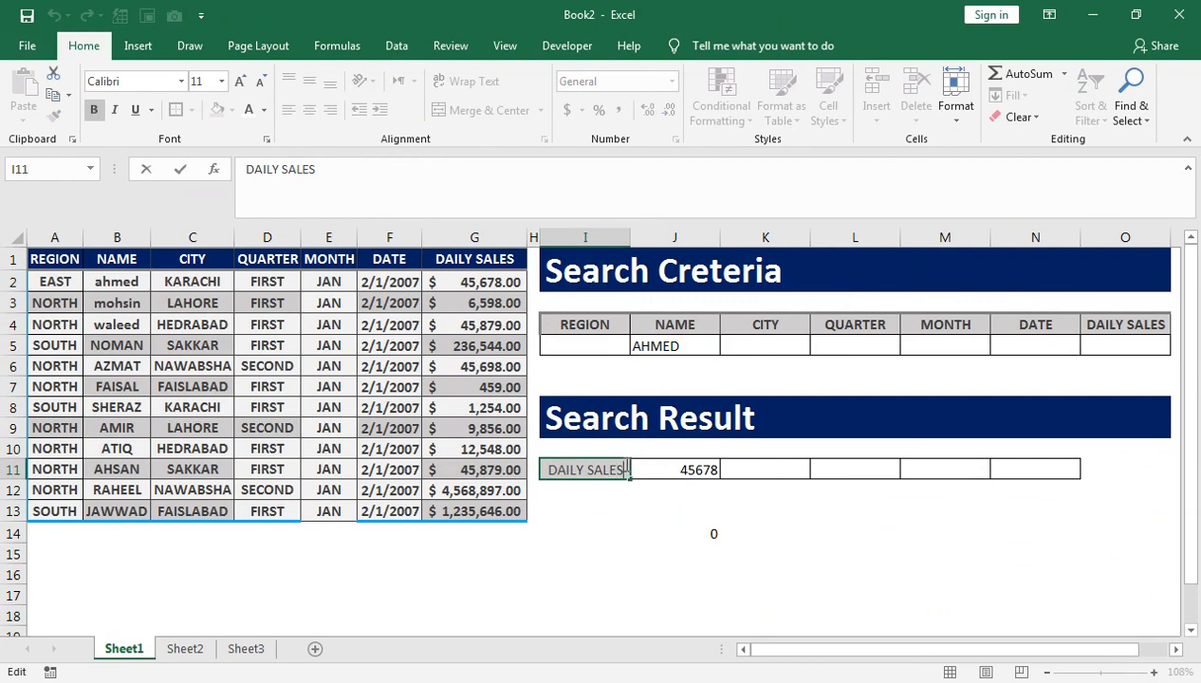
{"action": "left_click", "coordinate": [710, 530]}
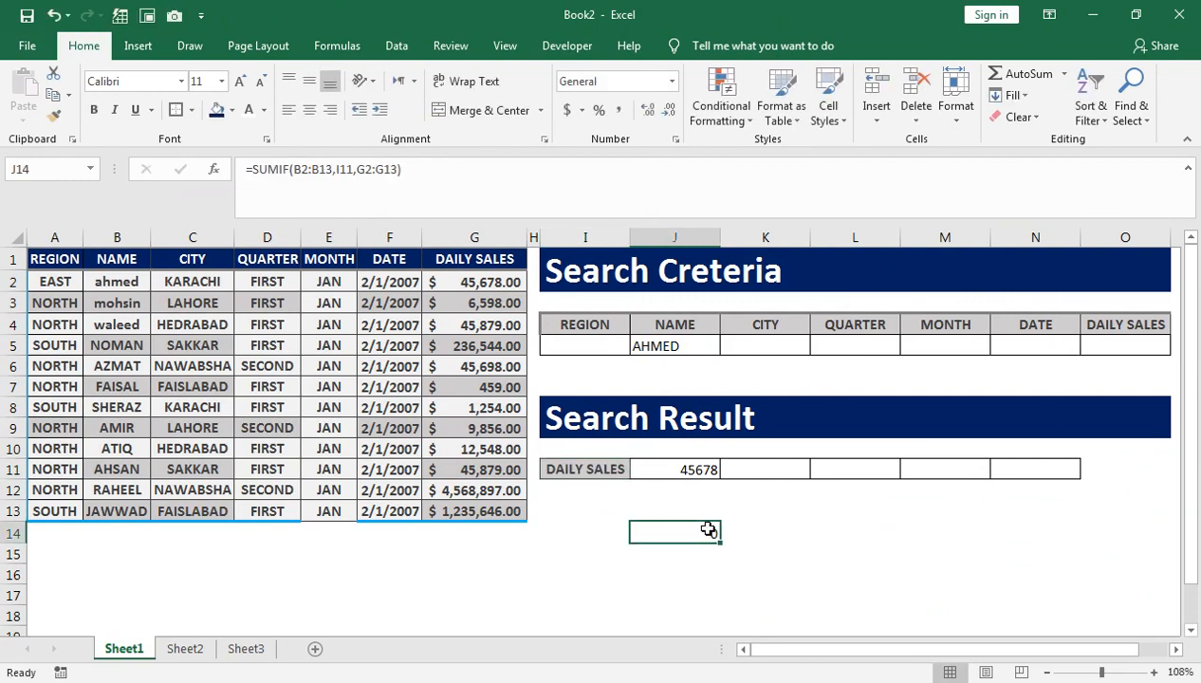
{"action": "key", "text": "F2"}
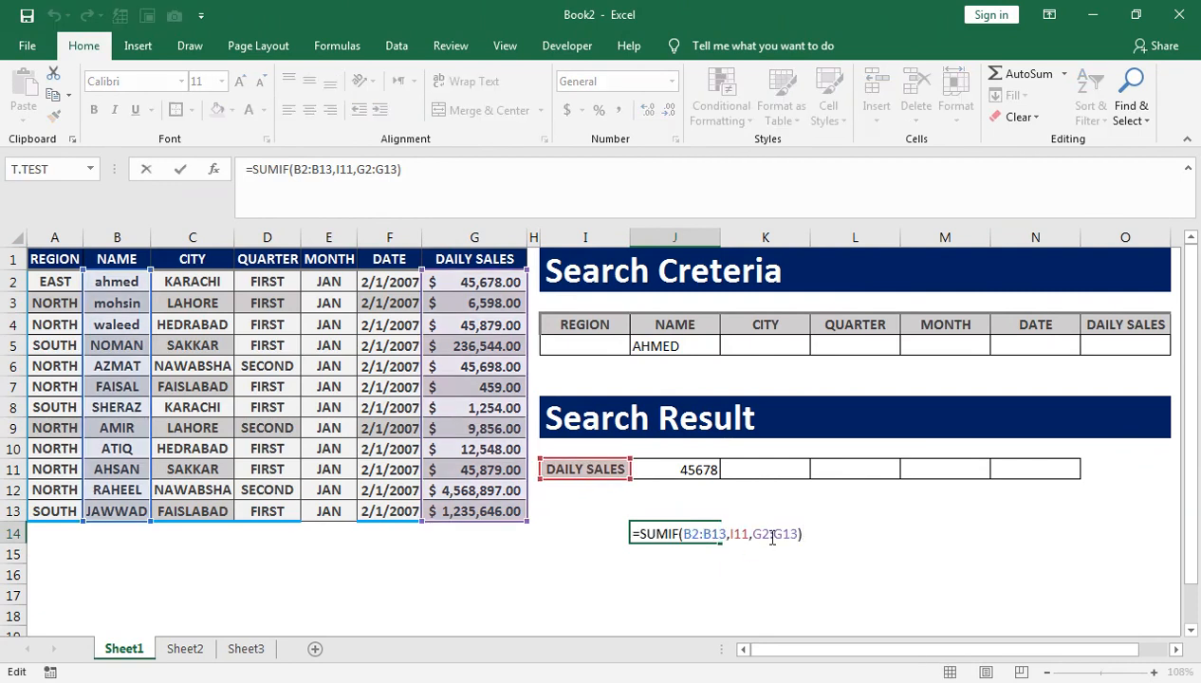
{"action": "left_click_drag", "start_coordinate": [732, 537], "coordinate": [729, 537]}
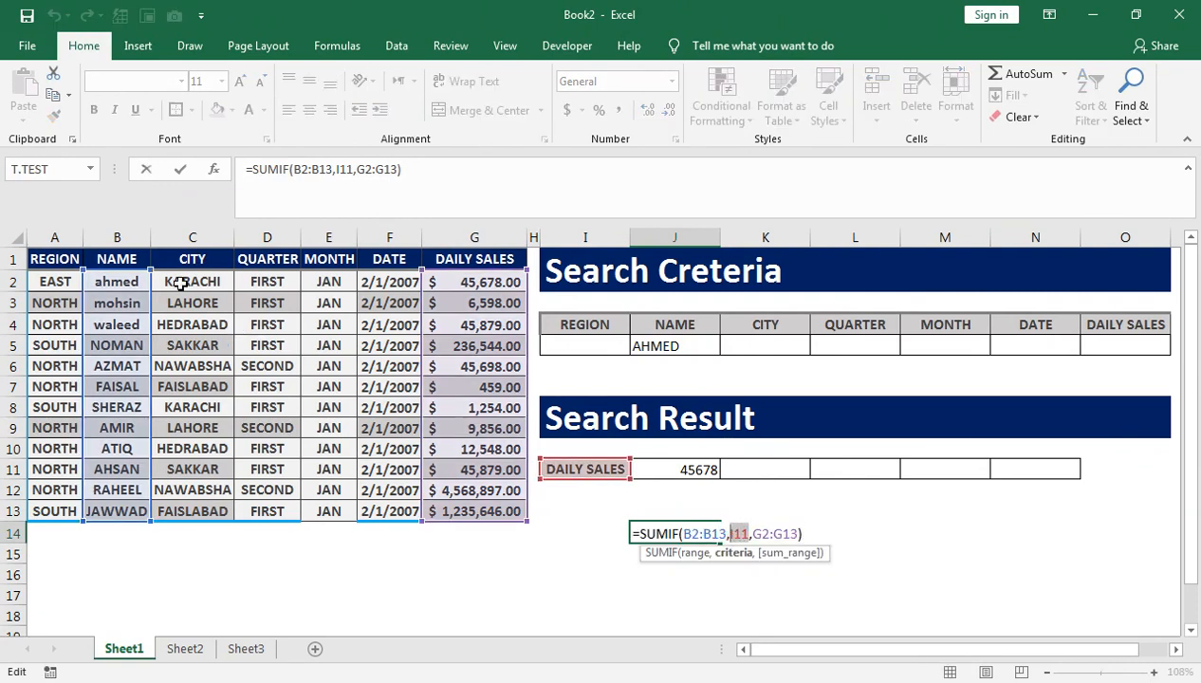
{"action": "type", "text": "AH"}
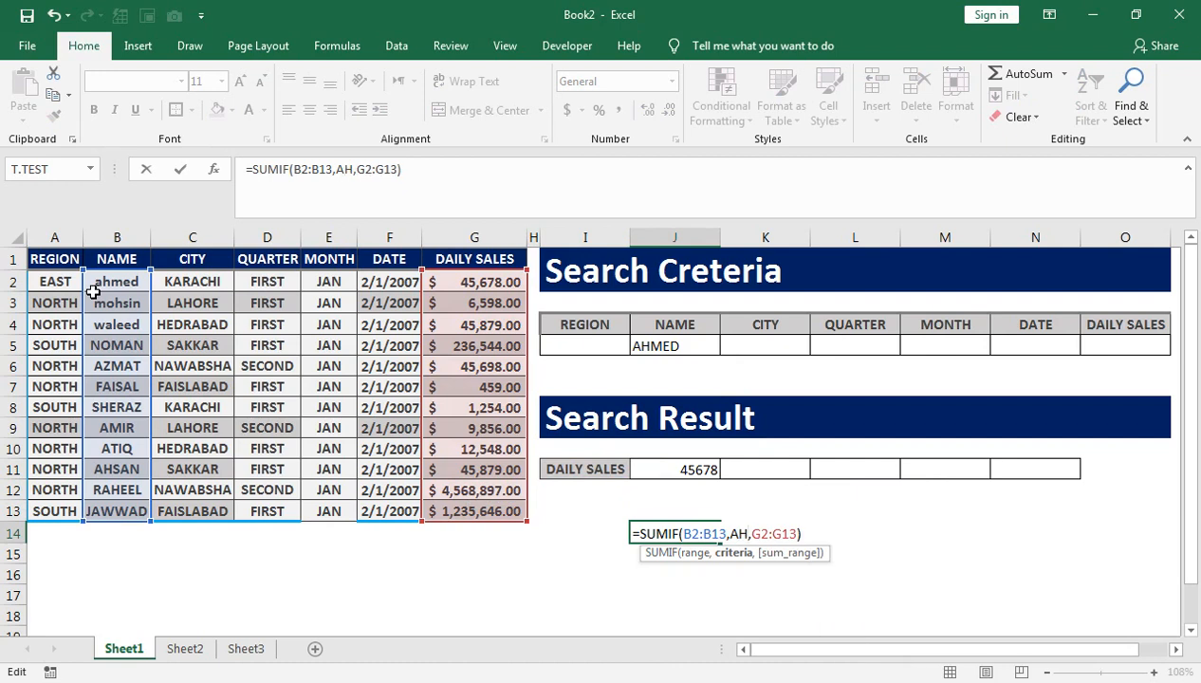
{"action": "type", "text": "MED"}
{"action": "key", "text": "Return"}
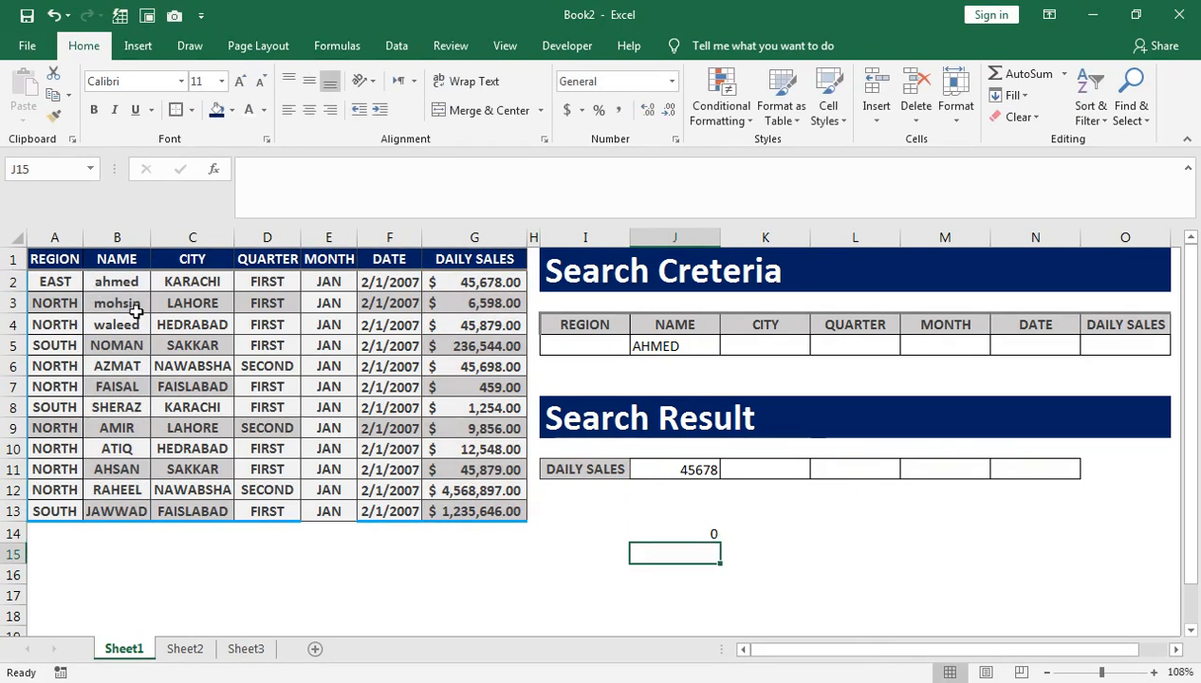
- Enclose the name criterion in J14's SUMIF formula in double quotation marks
{"action": "left_click", "coordinate": [689, 532]}
{"action": "double_click", "coordinate": [689, 532]}
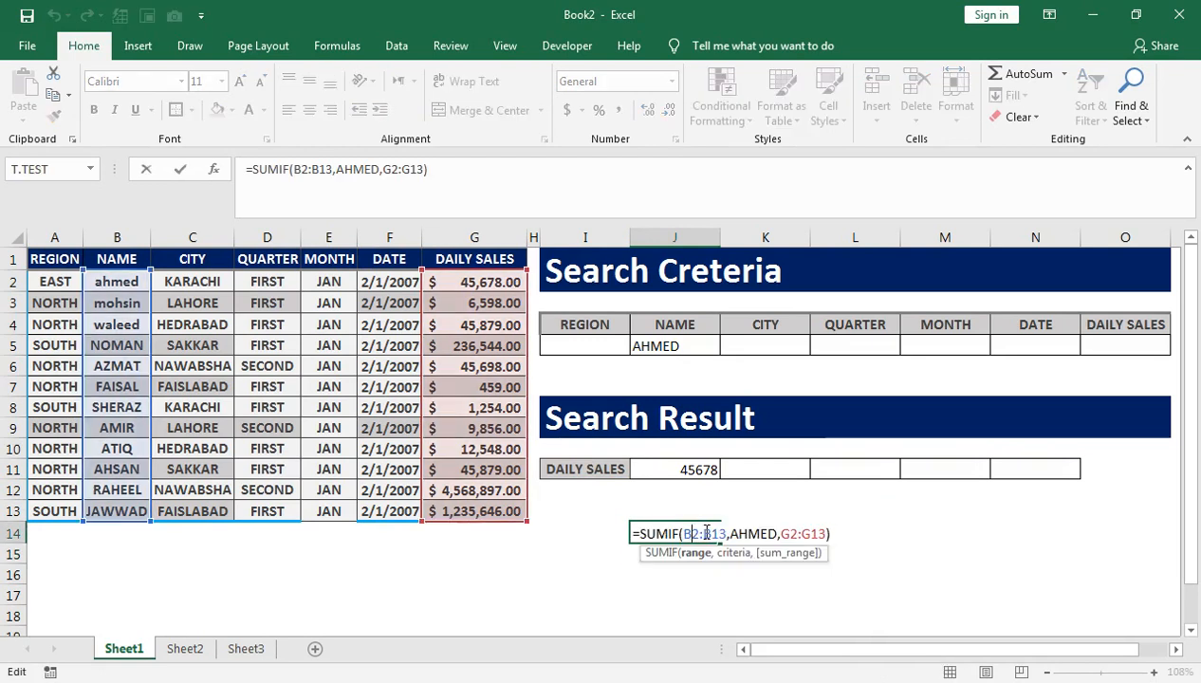
{"action": "left_click", "coordinate": [733, 534]}
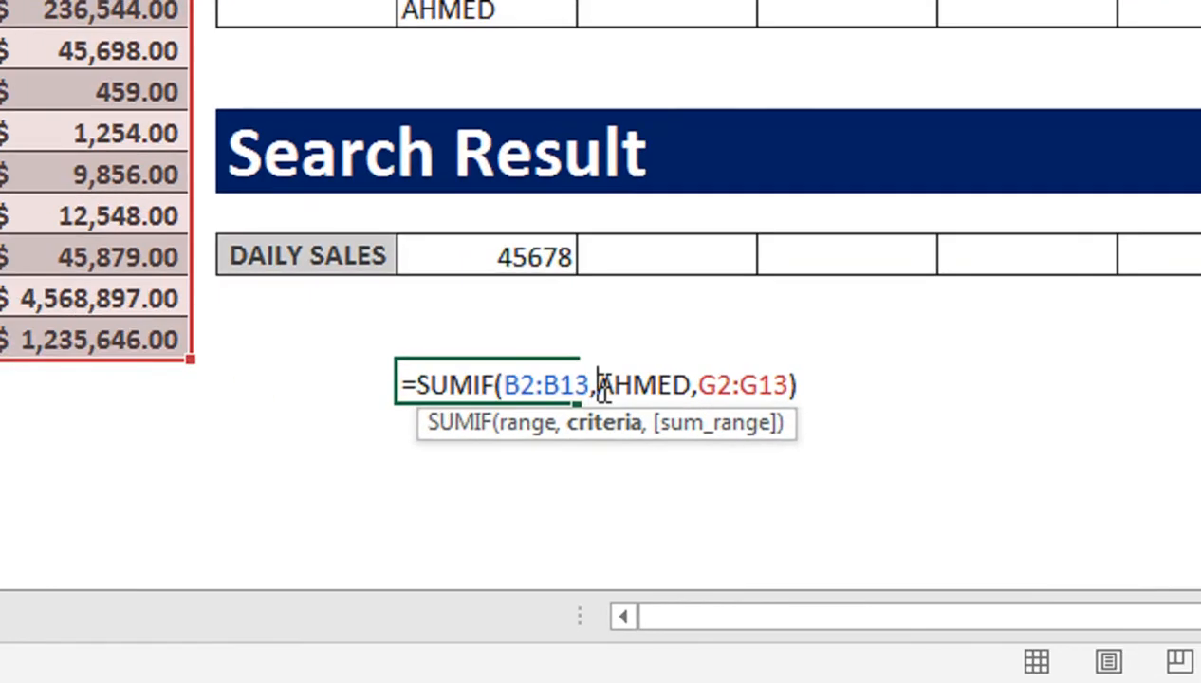
{"action": "type", "text": "\""}
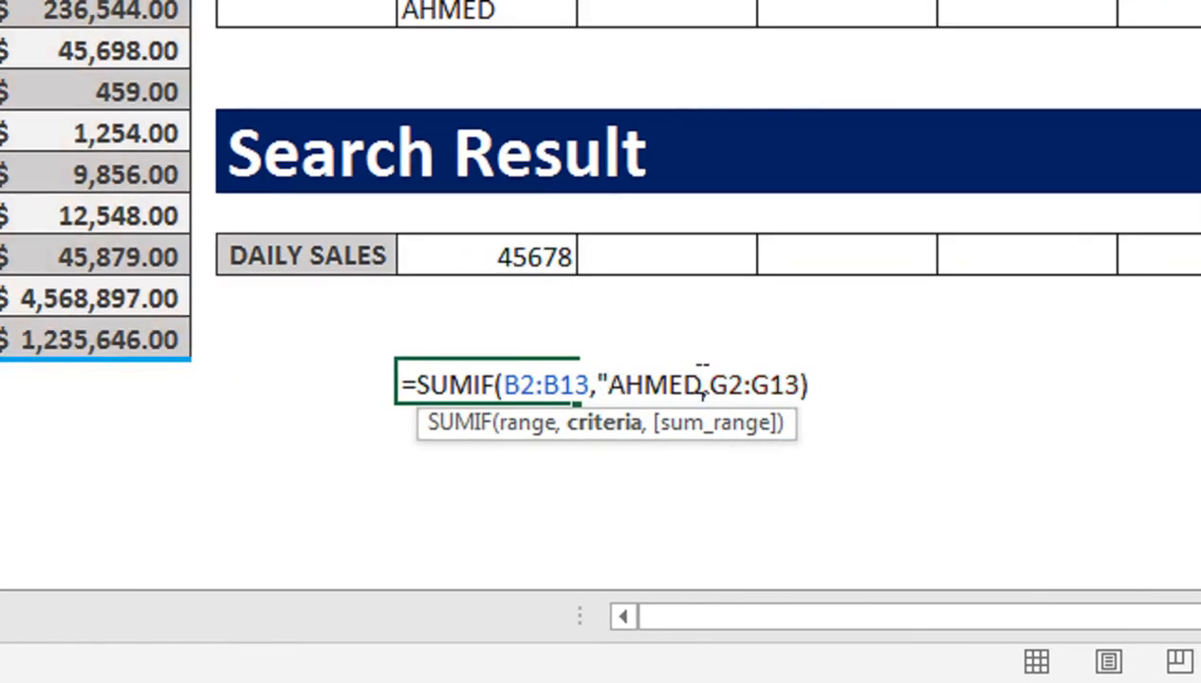
{"action": "left_click", "coordinate": [703, 384]}
{"action": "type", "text": "\""}
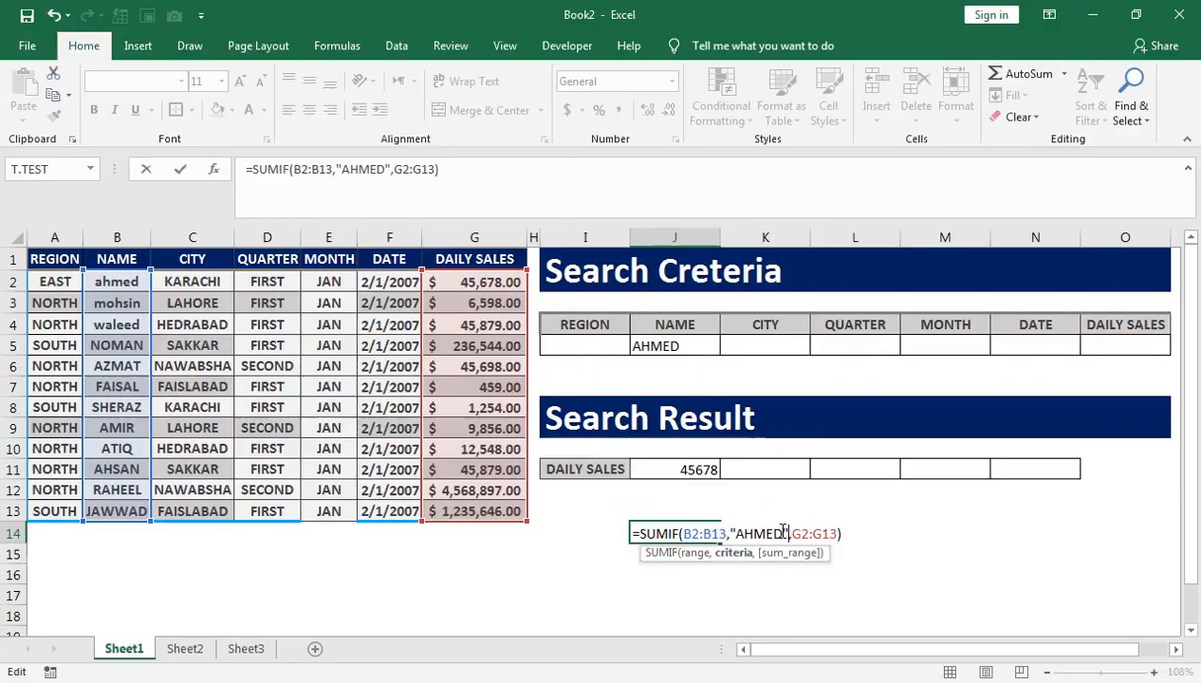
{"action": "key", "text": "Return"}
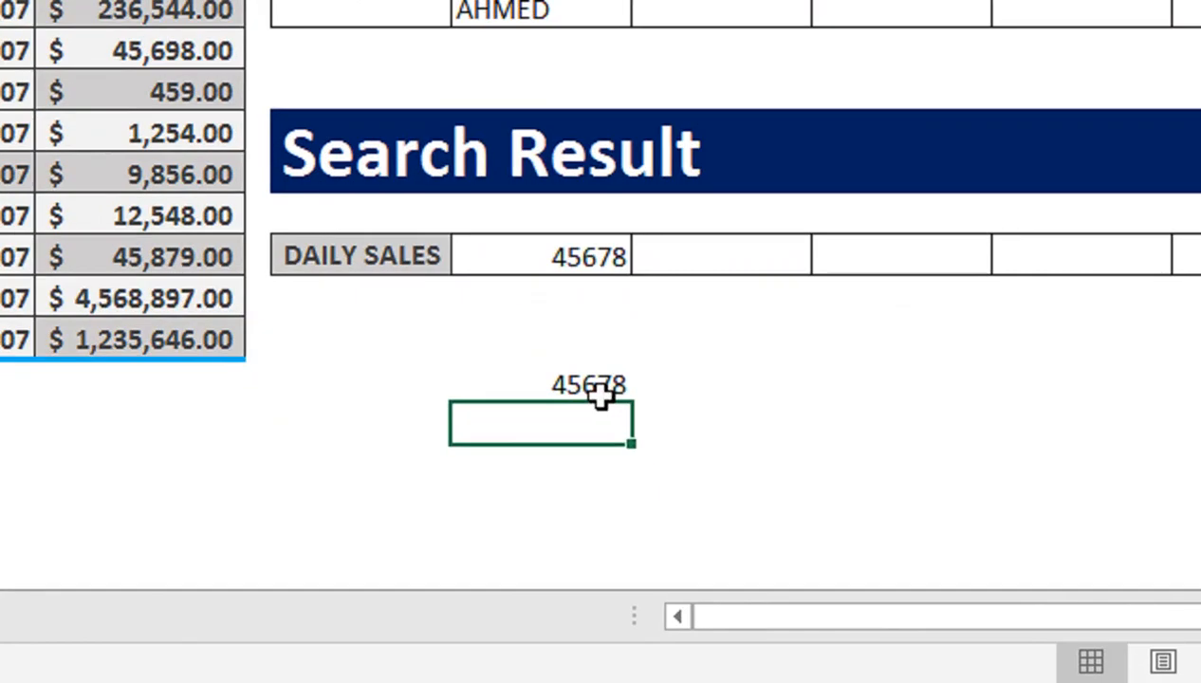
- Change the SUMIF formula in J14 to =SUMIF(C2:C13,"KARACHI",G2:G13) so it sums by city
{"action": "double_click", "coordinate": [707, 537]}
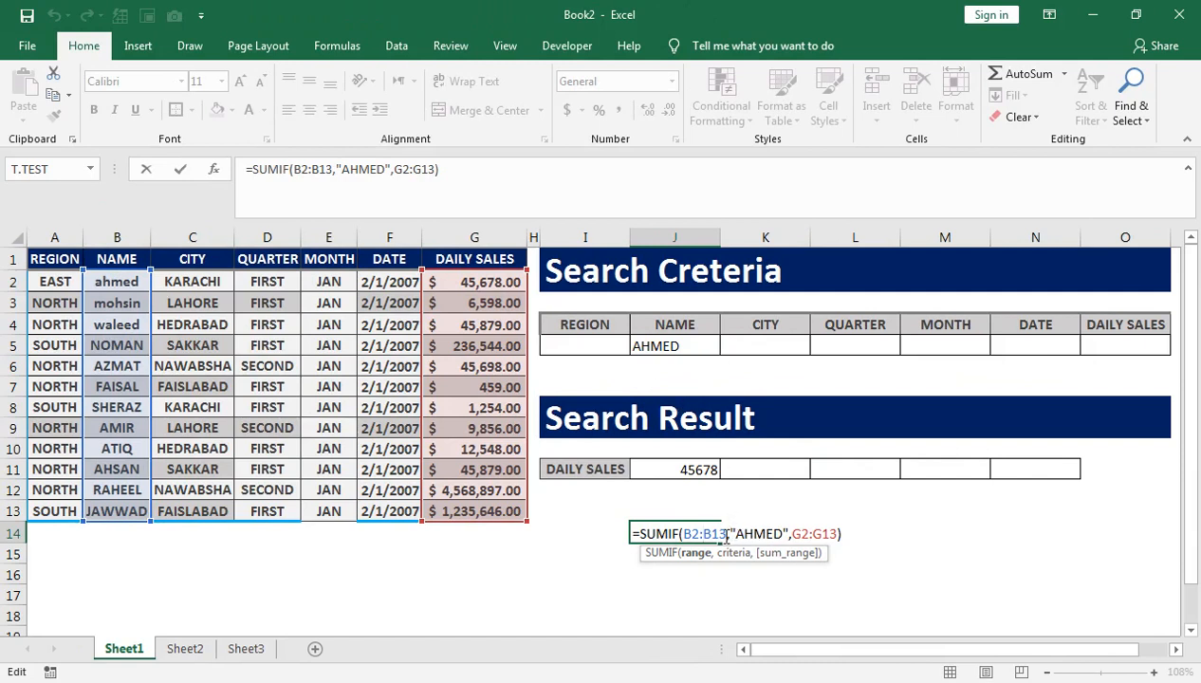
{"action": "left_click_drag", "start_coordinate": [784, 534], "coordinate": [740, 539]}
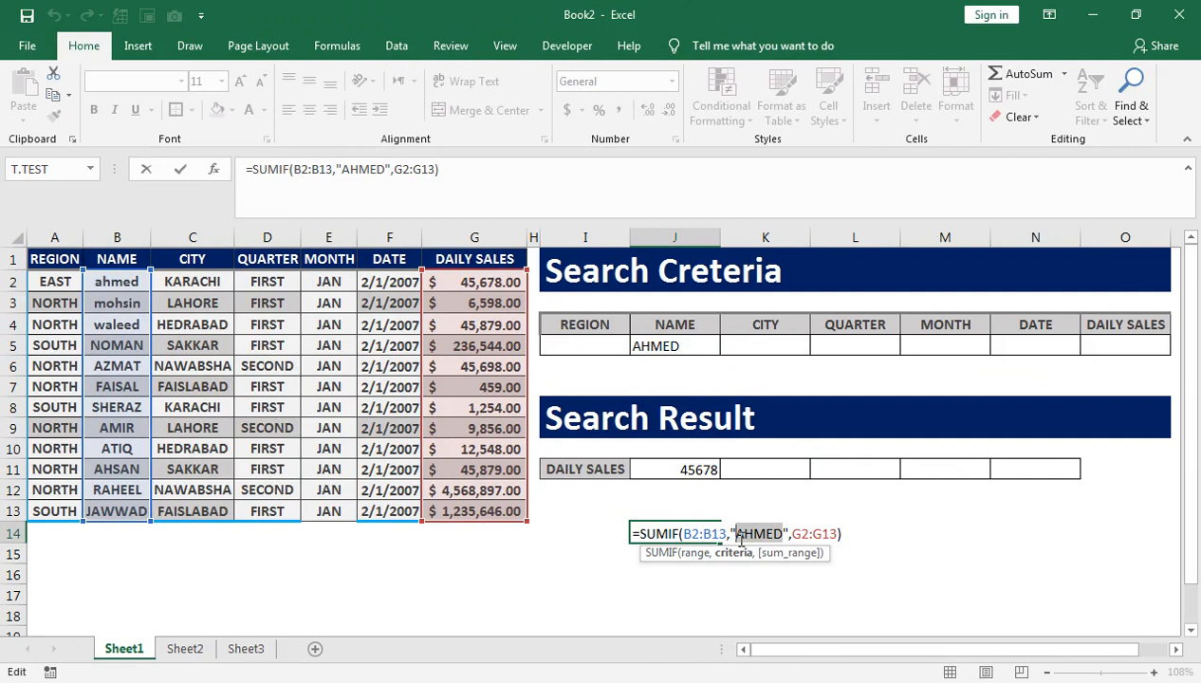
{"action": "type", "text": "KARACHI"}
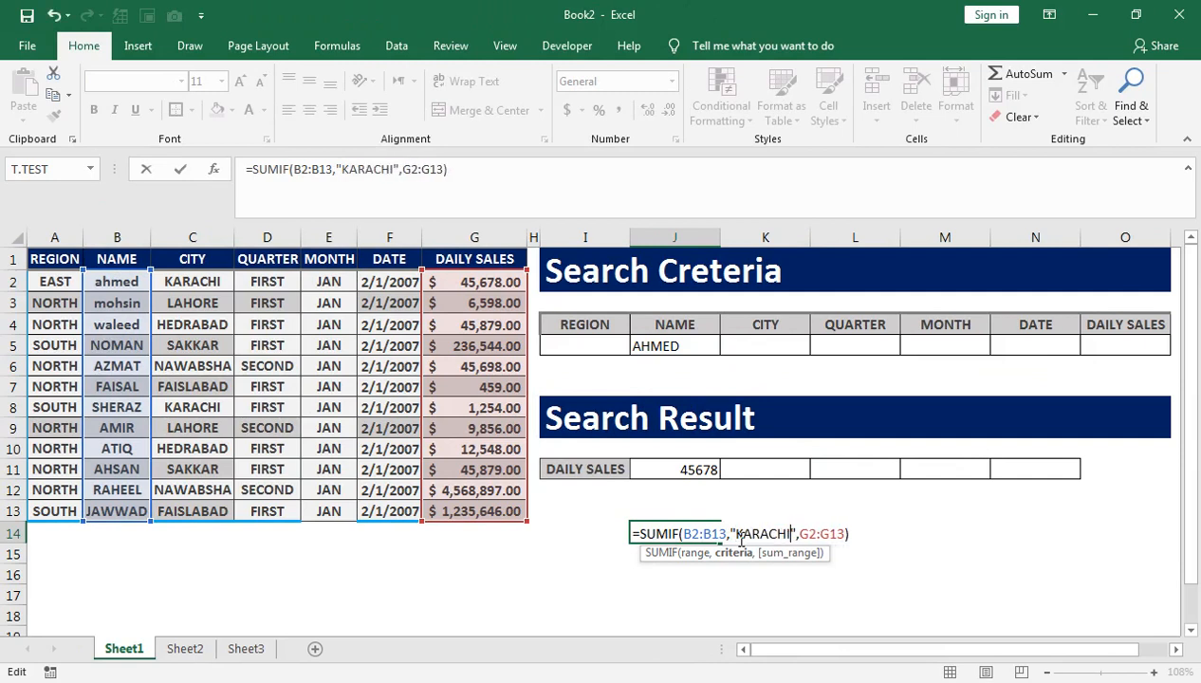
{"action": "left_click_drag", "start_coordinate": [726, 534], "coordinate": [681, 534]}
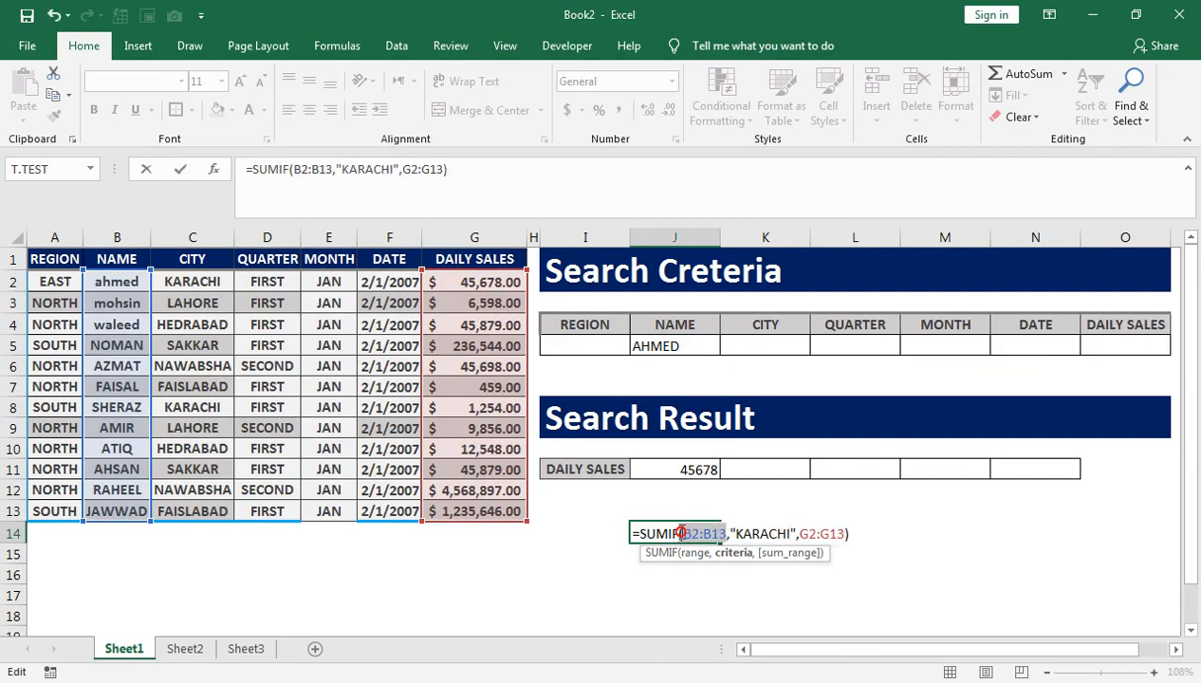
{"action": "left_click_drag", "start_coordinate": [210, 280], "coordinate": [208, 512]}
{"action": "key", "text": "Return"}
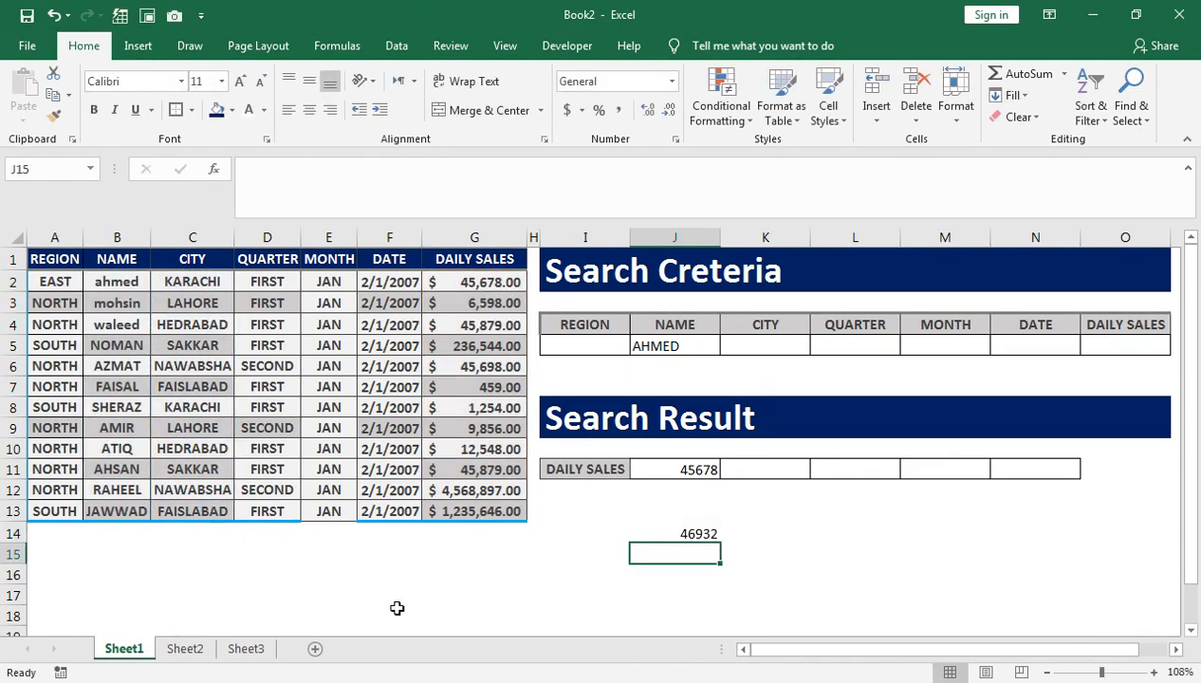
- Delete the SUMIF formula from J14 and select the daily sales search result in J11
{"action": "left_click", "coordinate": [672, 532]}
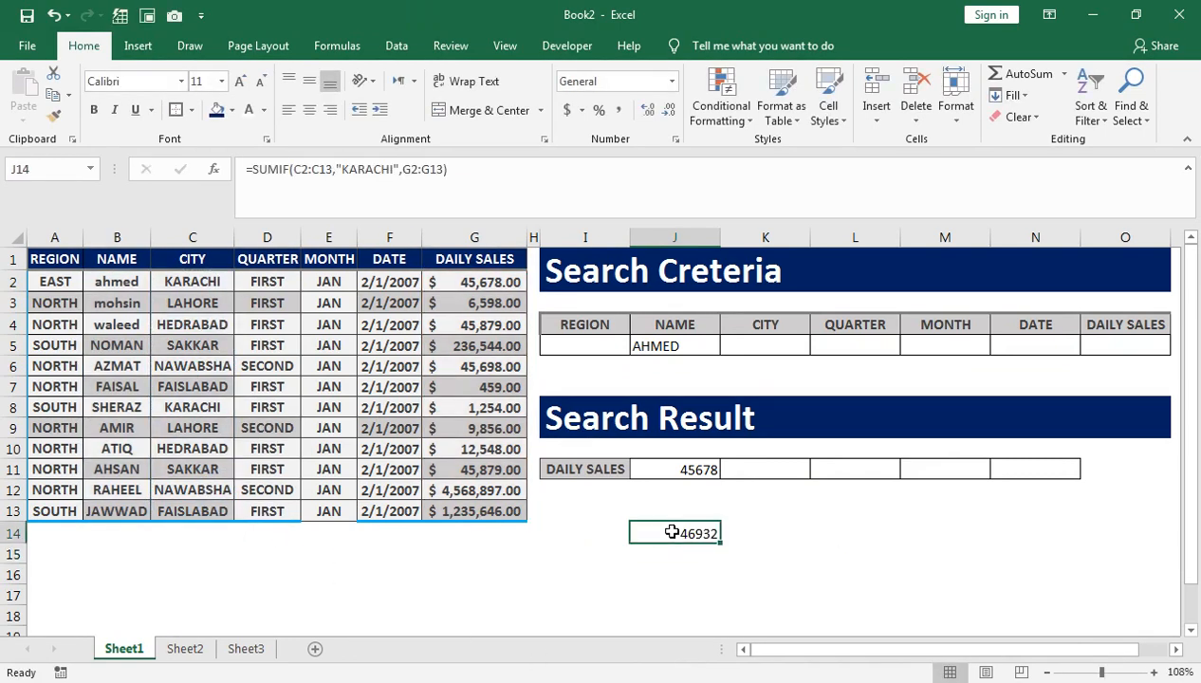
{"action": "key", "text": "Delete"}
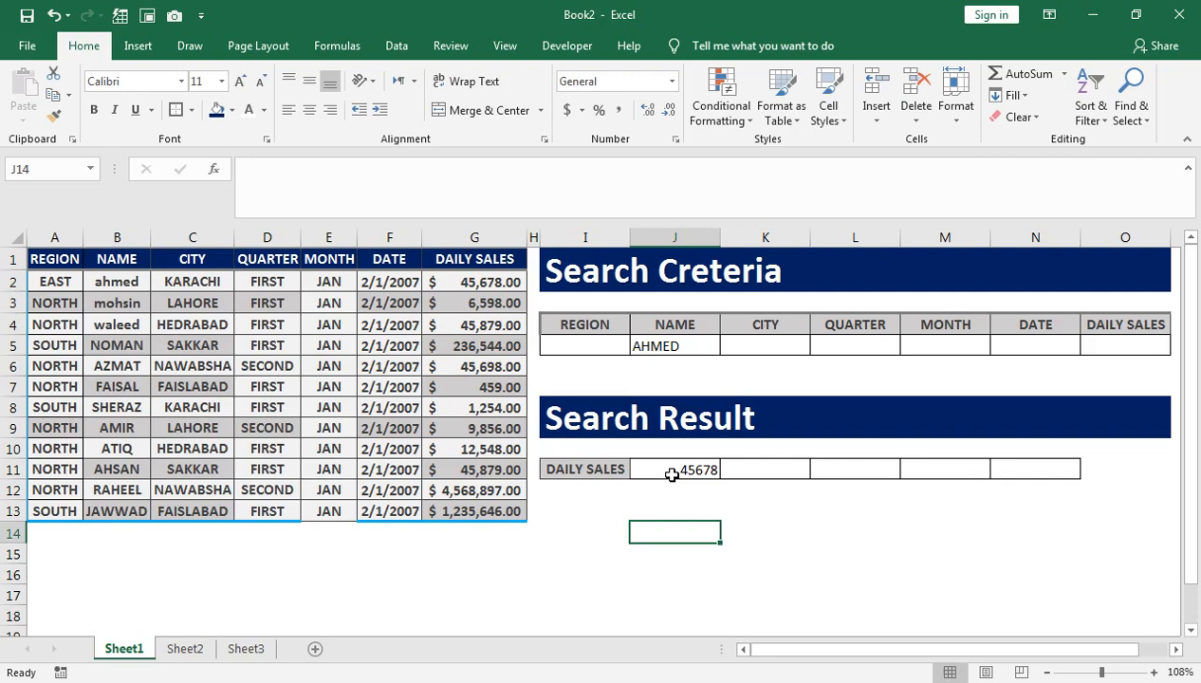
{"action": "left_click", "coordinate": [669, 471]}
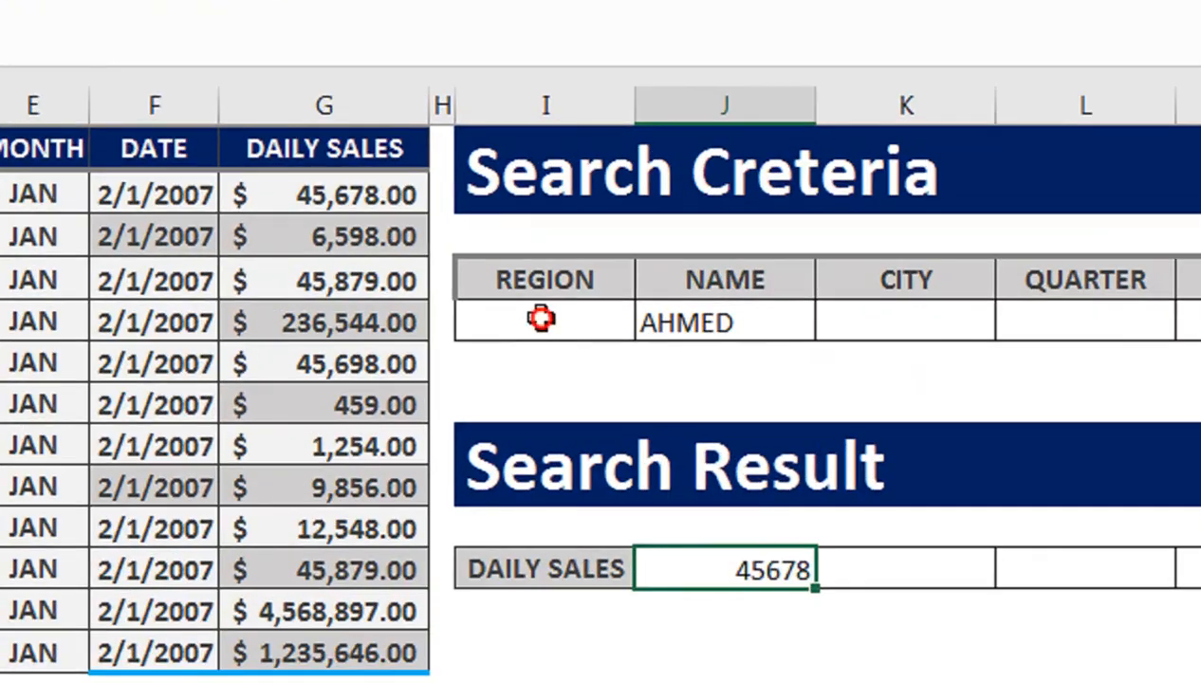
- Clear the NAME criterion in J5 and enter SOUTH as the REGION criterion in I5
{"action": "left_click", "coordinate": [510, 315]}
{"action": "left_click", "coordinate": [667, 314]}
{"action": "key", "text": "Delete"}
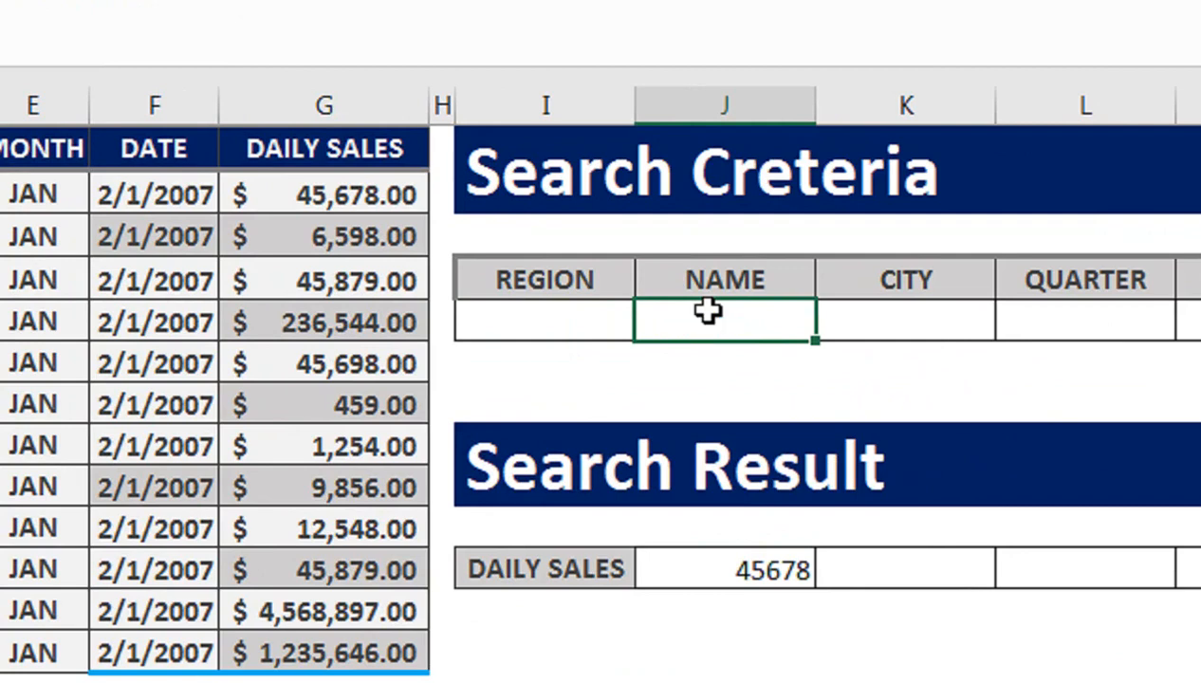
{"action": "key", "text": "Left"}
{"action": "type", "text": "SOUTH"}
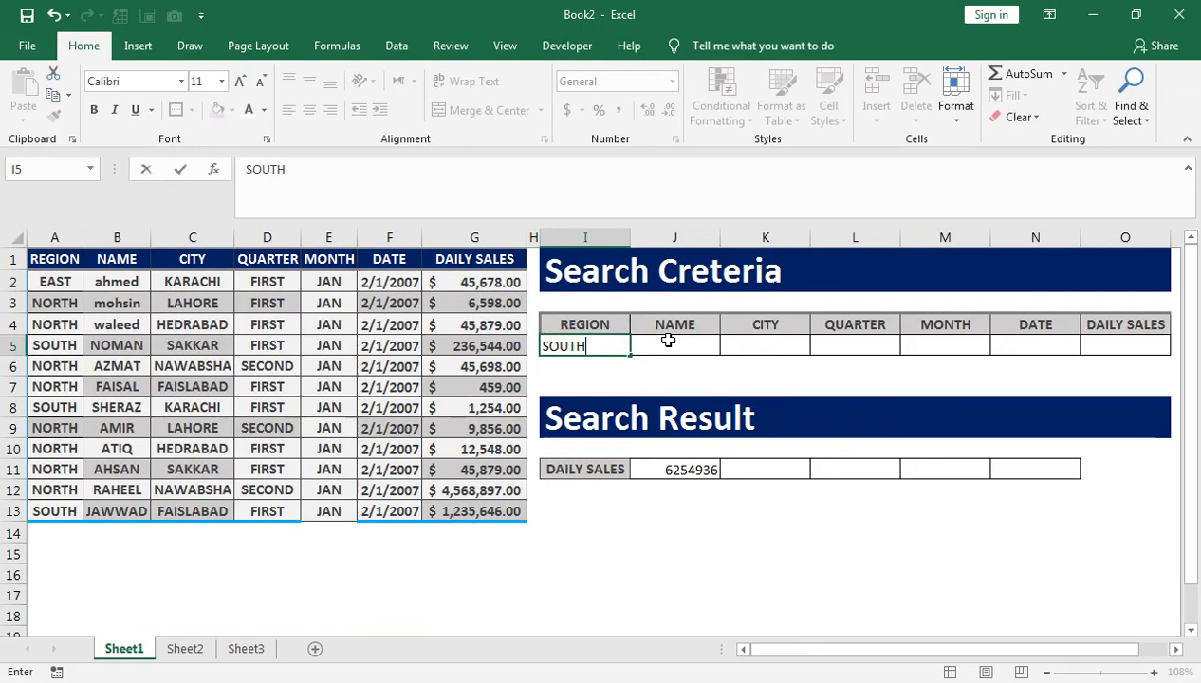
{"action": "key", "text": "Return"}
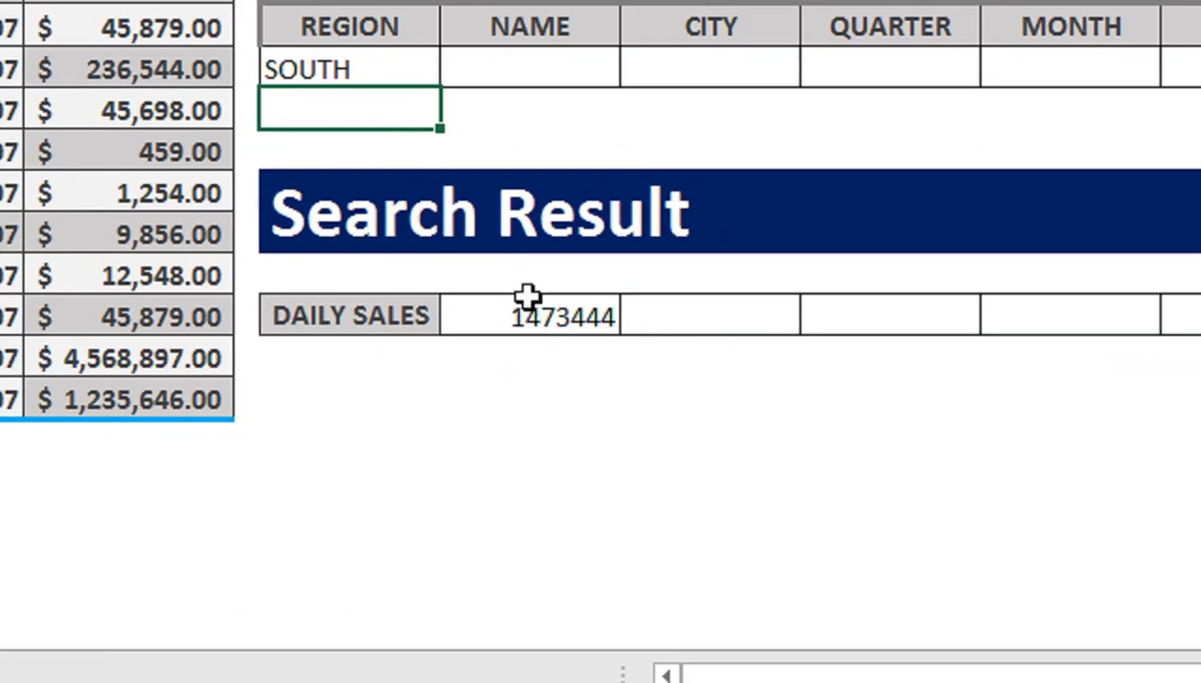
- Enter LAHORE in the NAME criterion cell J5 alongside the SOUTH region
{"action": "left_click", "coordinate": [505, 63]}
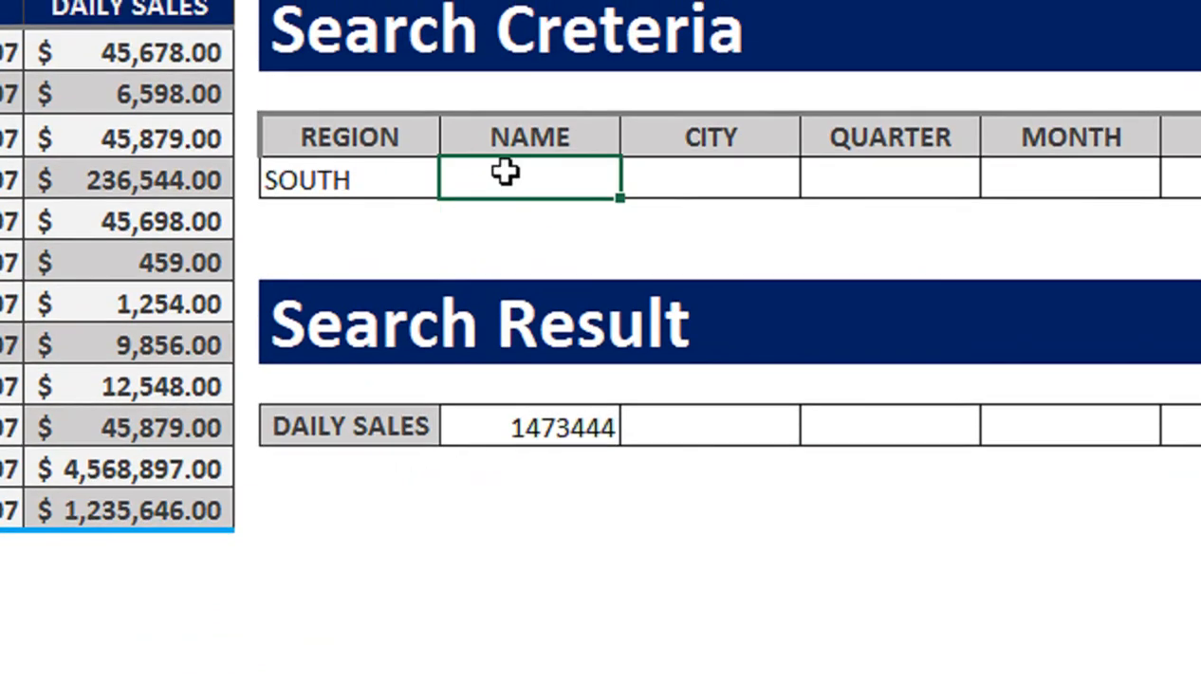
{"action": "type", "text": "LAHORE"}
{"action": "key", "text": "Return"}
{"action": "key", "text": "Left"}
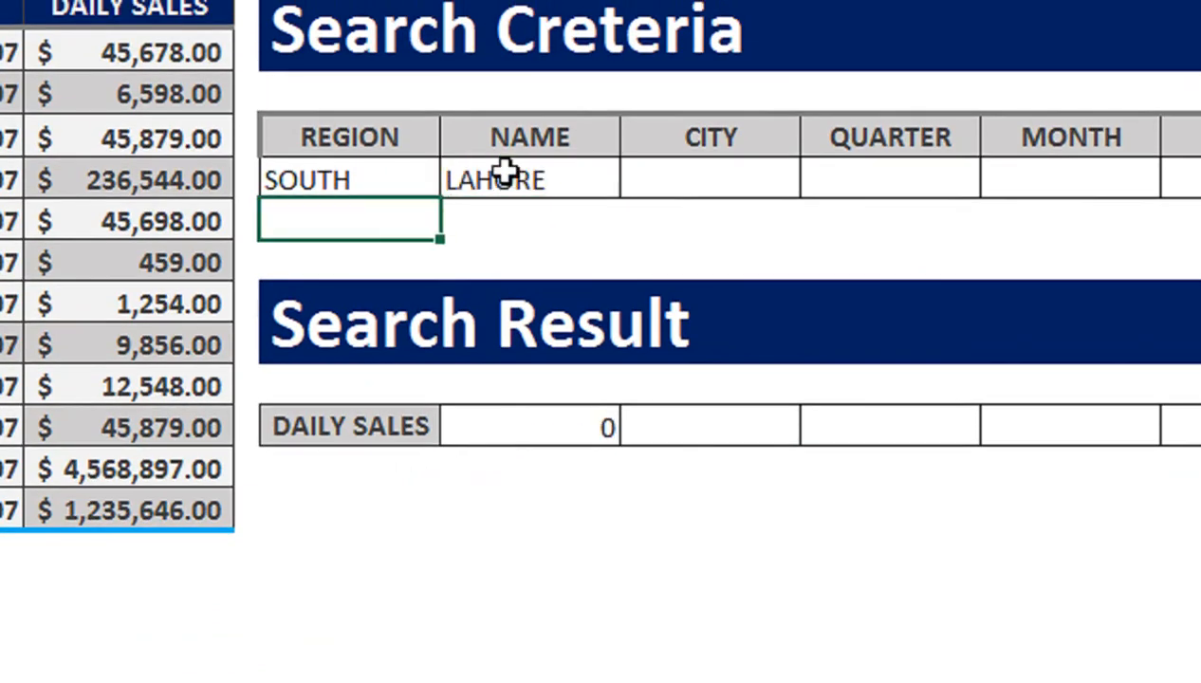
- Clear the REGION criterion in I5 and check the search result in J11
{"action": "key", "text": "Up"}
{"action": "key", "text": "Delete"}
{"action": "key", "text": "Right"}
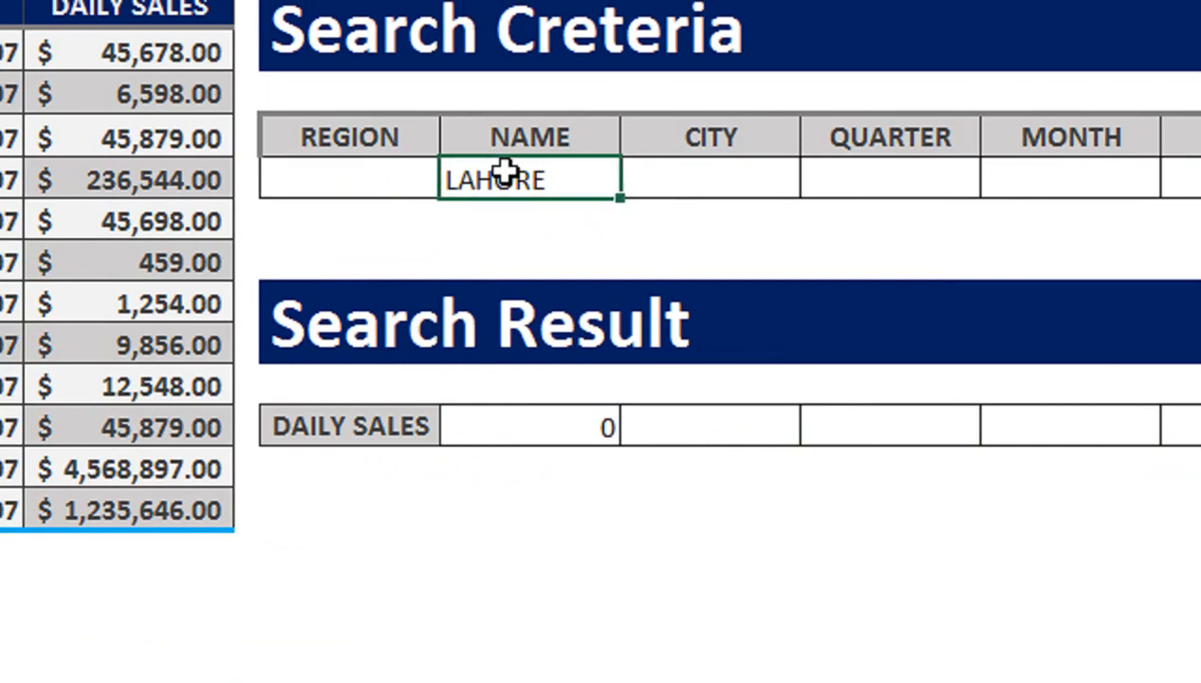
{"action": "left_click", "coordinate": [391, 194]}
{"action": "left_click", "coordinate": [522, 188]}
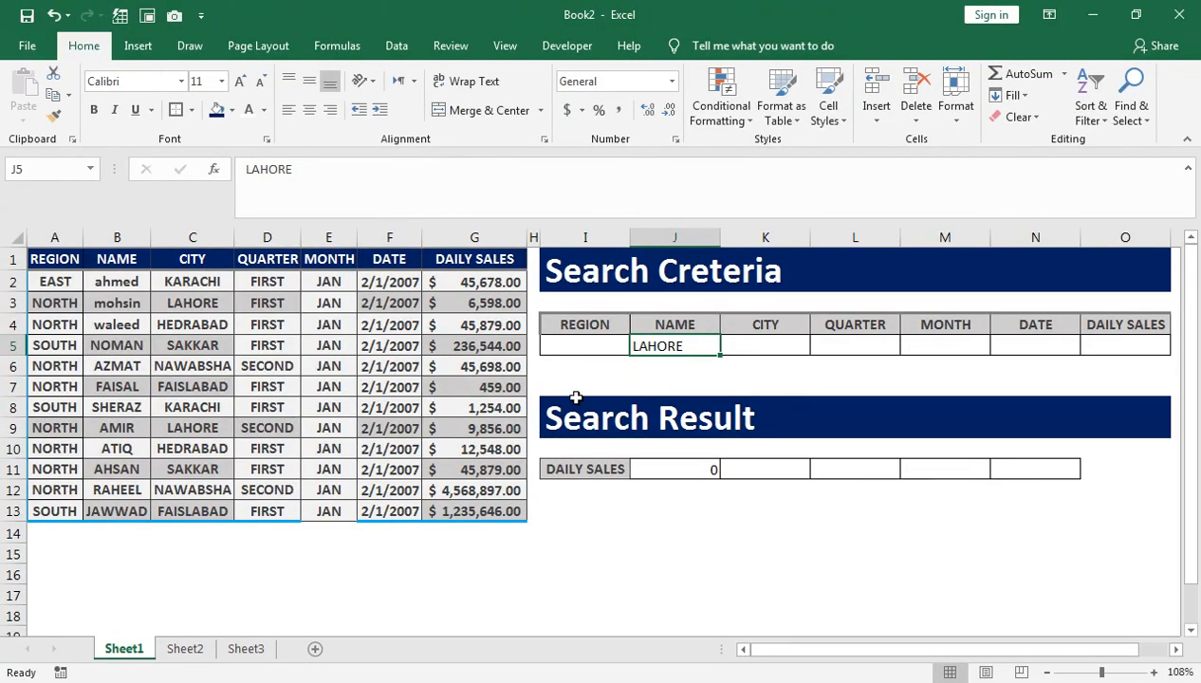
{"action": "left_click", "coordinate": [674, 469]}
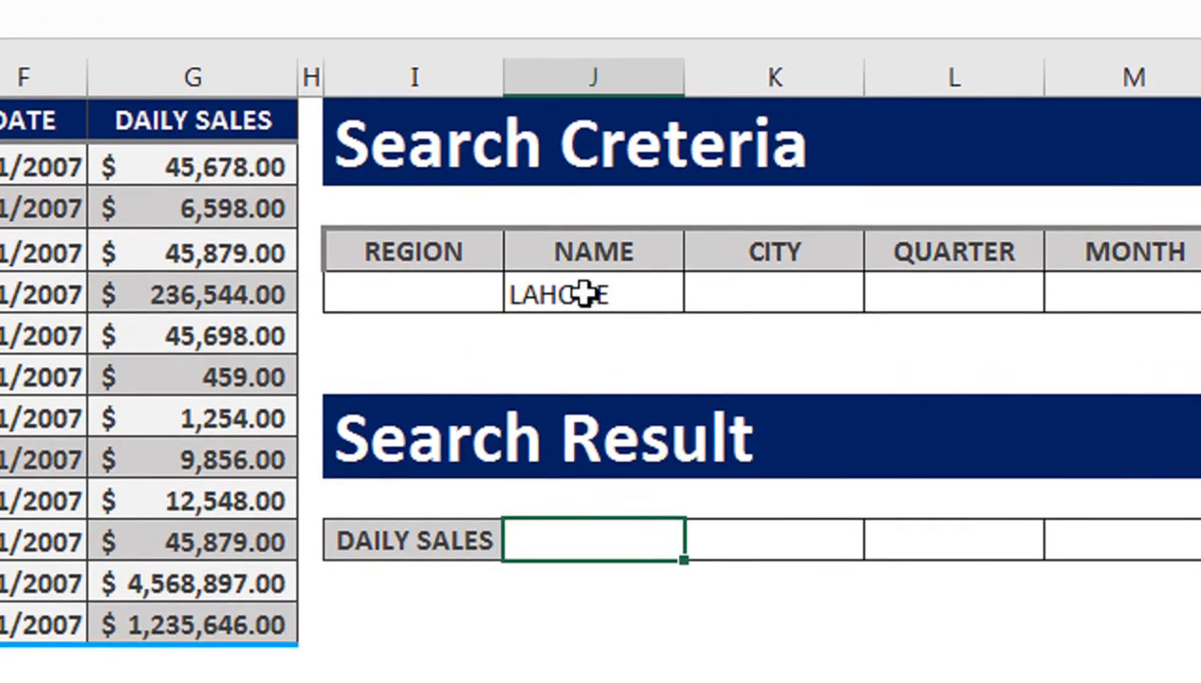
- Clear LAHORE from the NAME criterion in J5 and enter it as the CITY criterion in K5
{"action": "left_click", "coordinate": [584, 295]}
{"action": "key", "text": "Delete"}
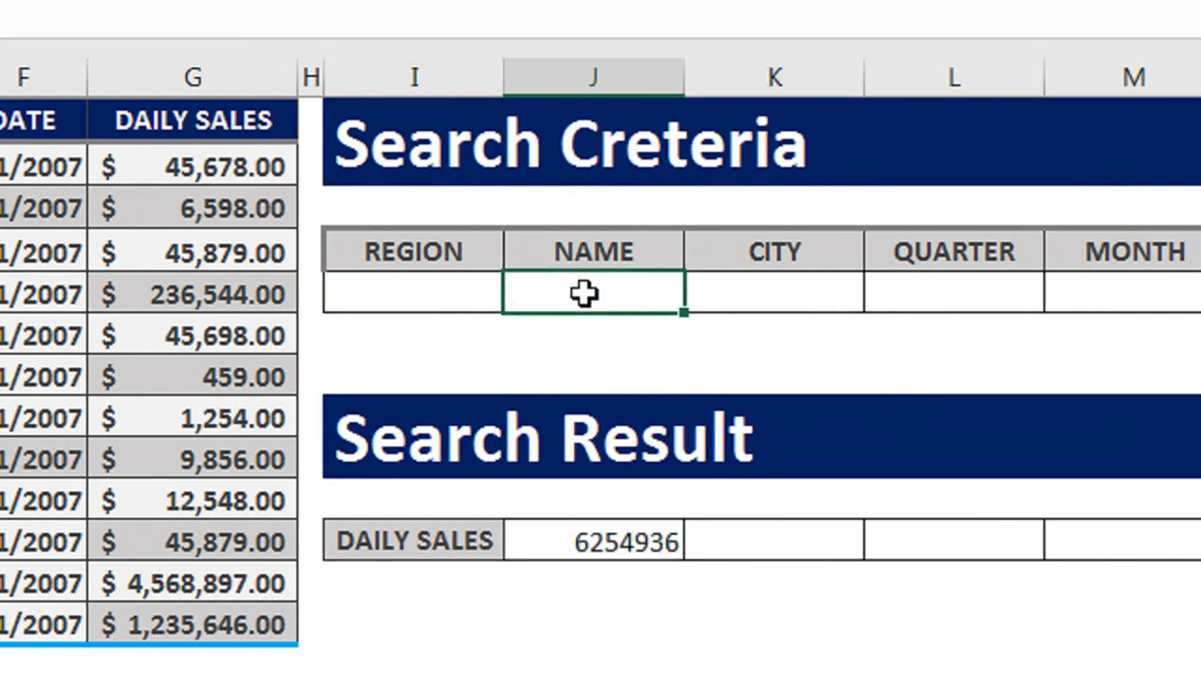
{"action": "key", "text": "Tab"}
{"action": "type", "text": "LAHORE"}
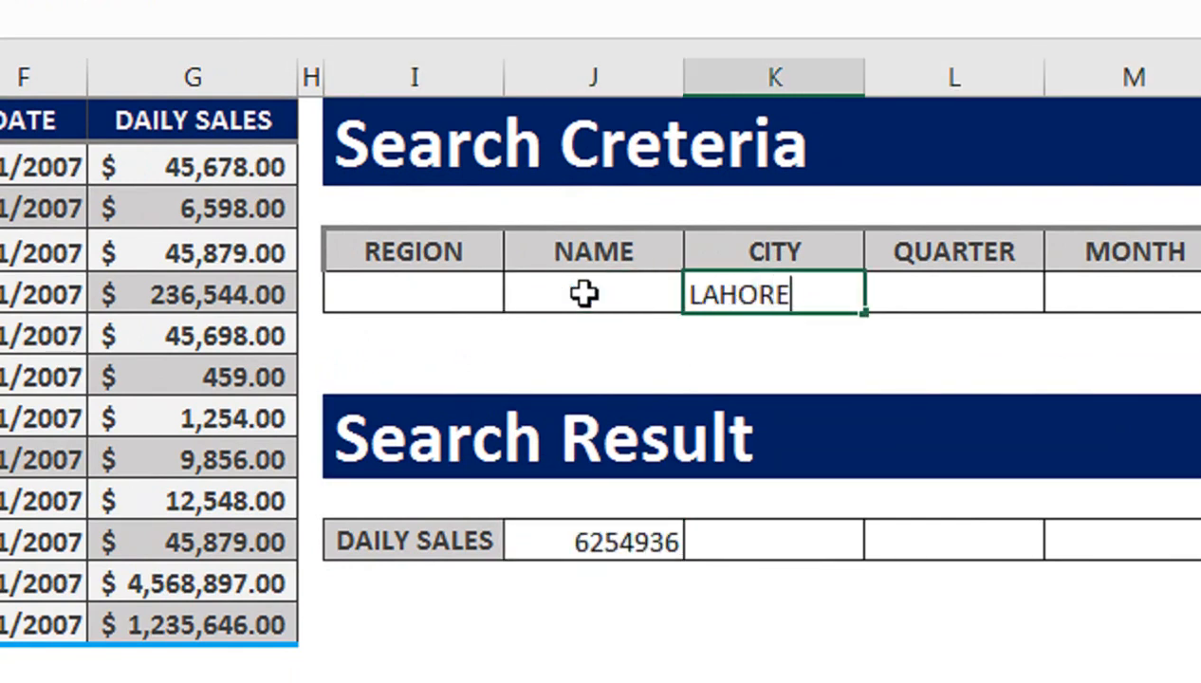
{"action": "key", "text": "Return"}
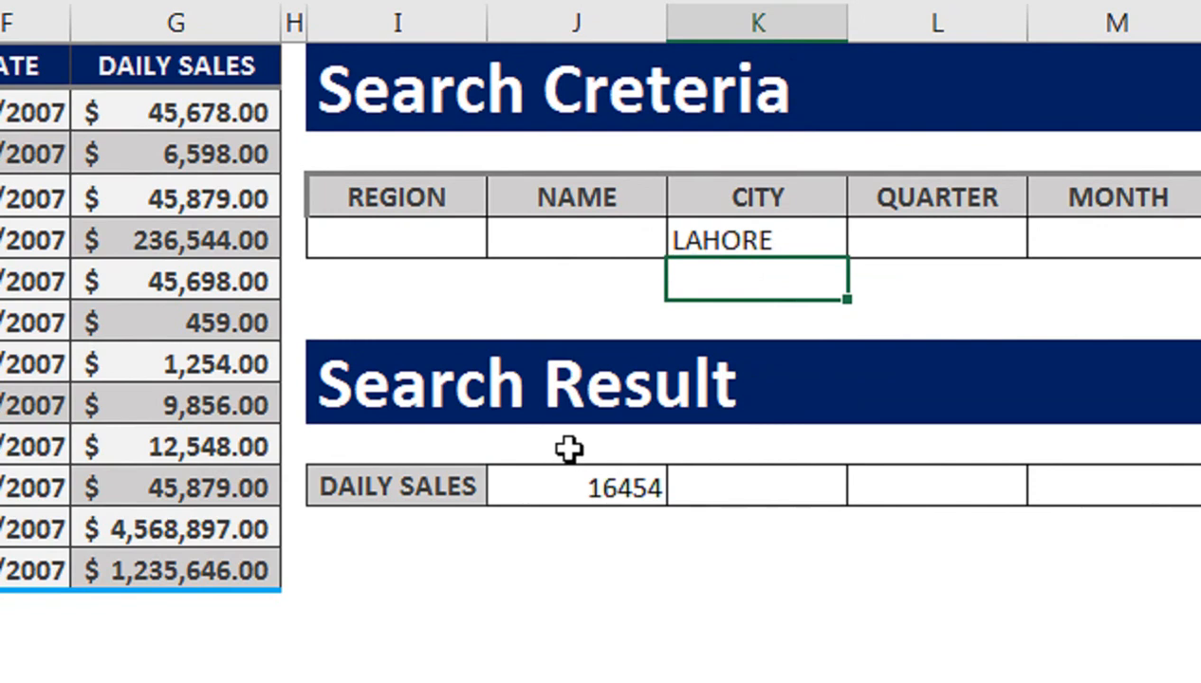
- Label the search result columns DSUM in J10 and DMAX in K10, and select cell K11 under DMAX
{"action": "left_click", "coordinate": [575, 453]}
{"action": "type", "text": "DSUM"}
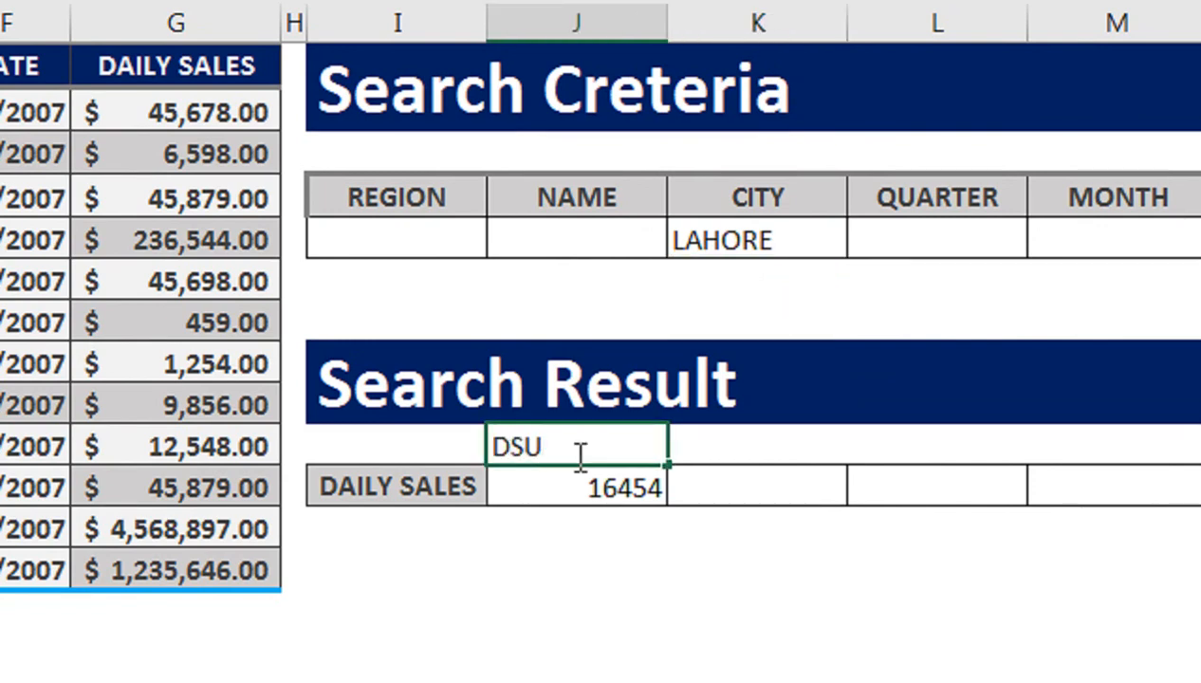
{"action": "key", "text": "Tab"}
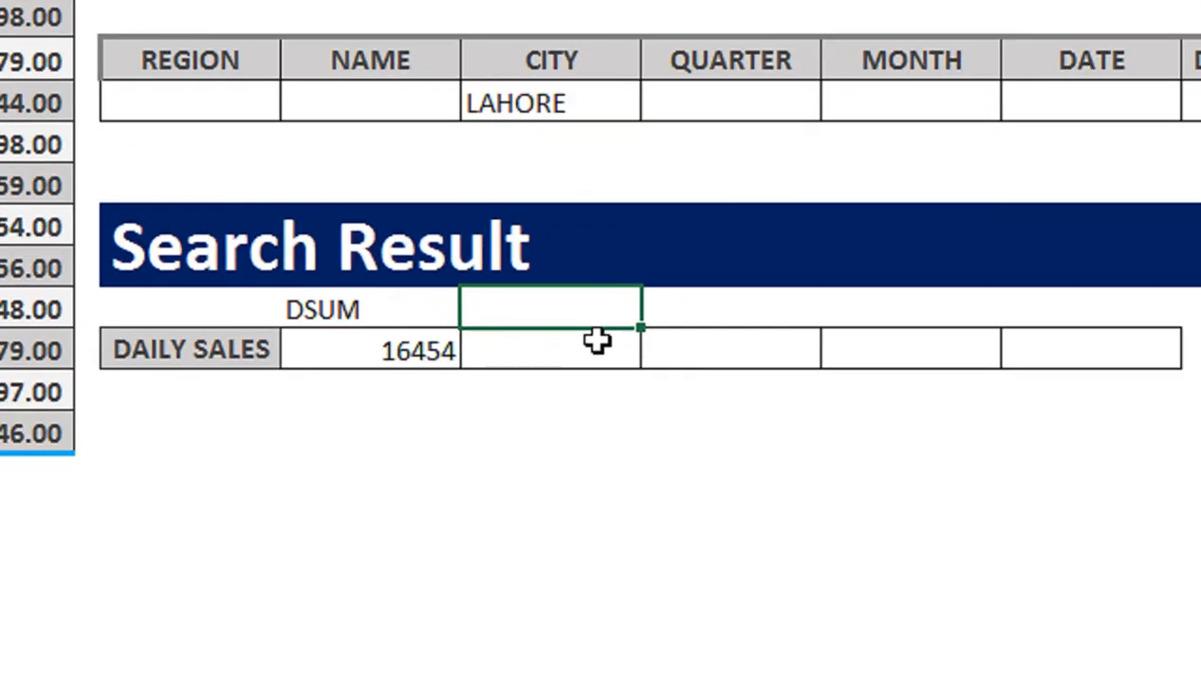
{"action": "type", "text": "DMX"}
{"action": "key", "text": "BackSpace"}
{"action": "type", "text": "A"}
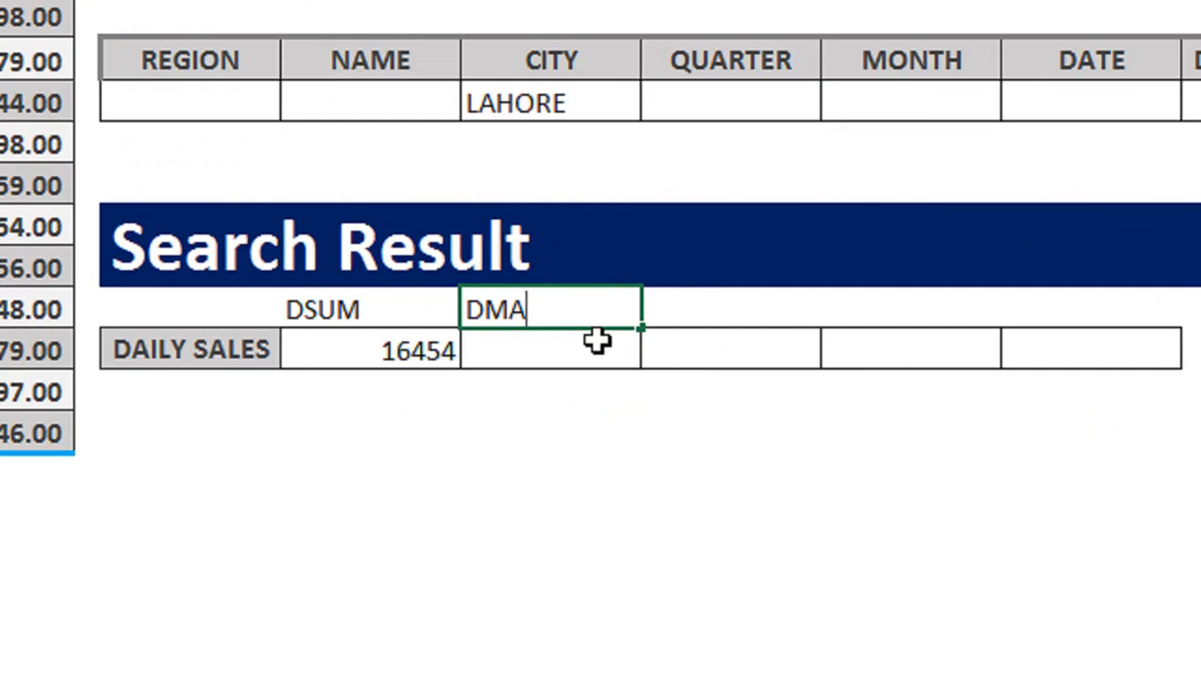
{"action": "type", "text": "M"}
{"action": "key", "text": "BackSpace"}
{"action": "type", "text": "X"}
{"action": "key", "text": "Tab"}
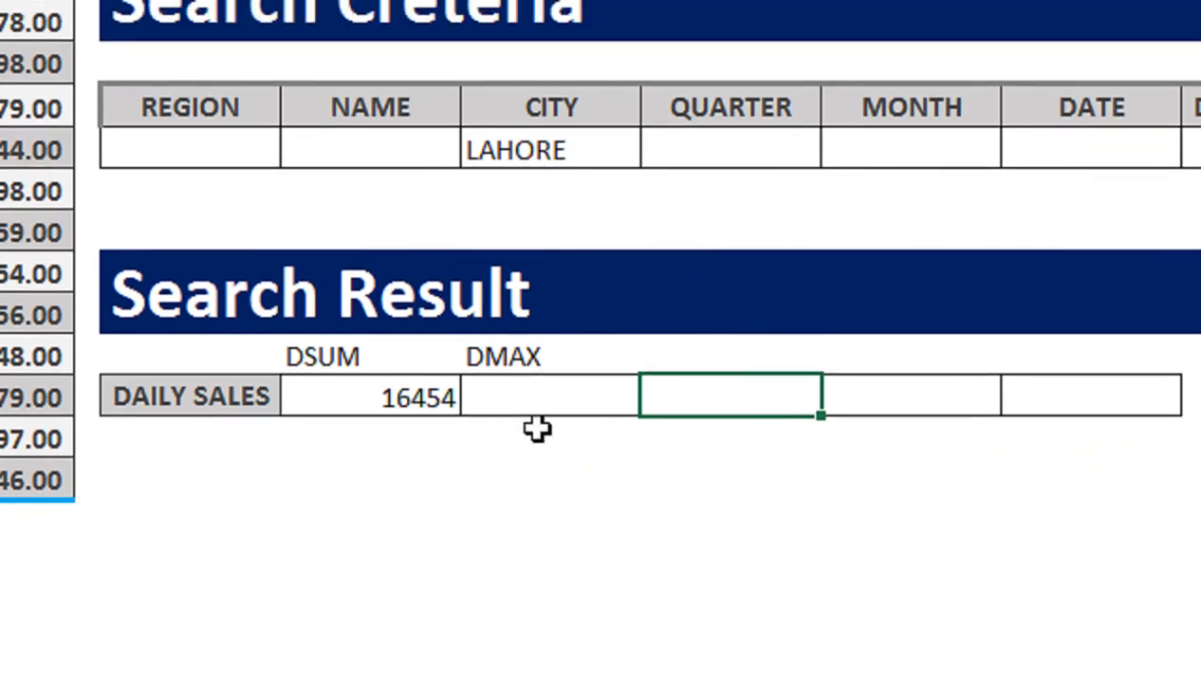
{"action": "left_click", "coordinate": [536, 391]}
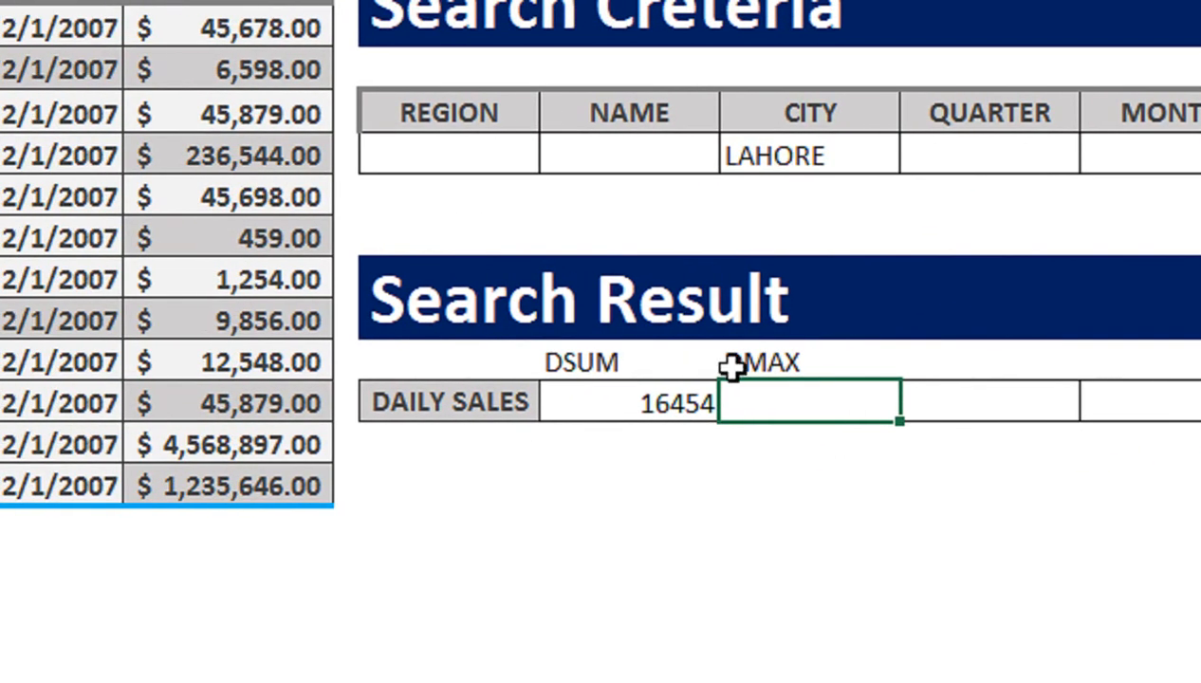
- Enter =DMAX(A1:G13,"DAILY SALES",I4:O5) in K11 to find the highest daily sale matching the criteria
{"action": "type", "text": "=DMAX("}
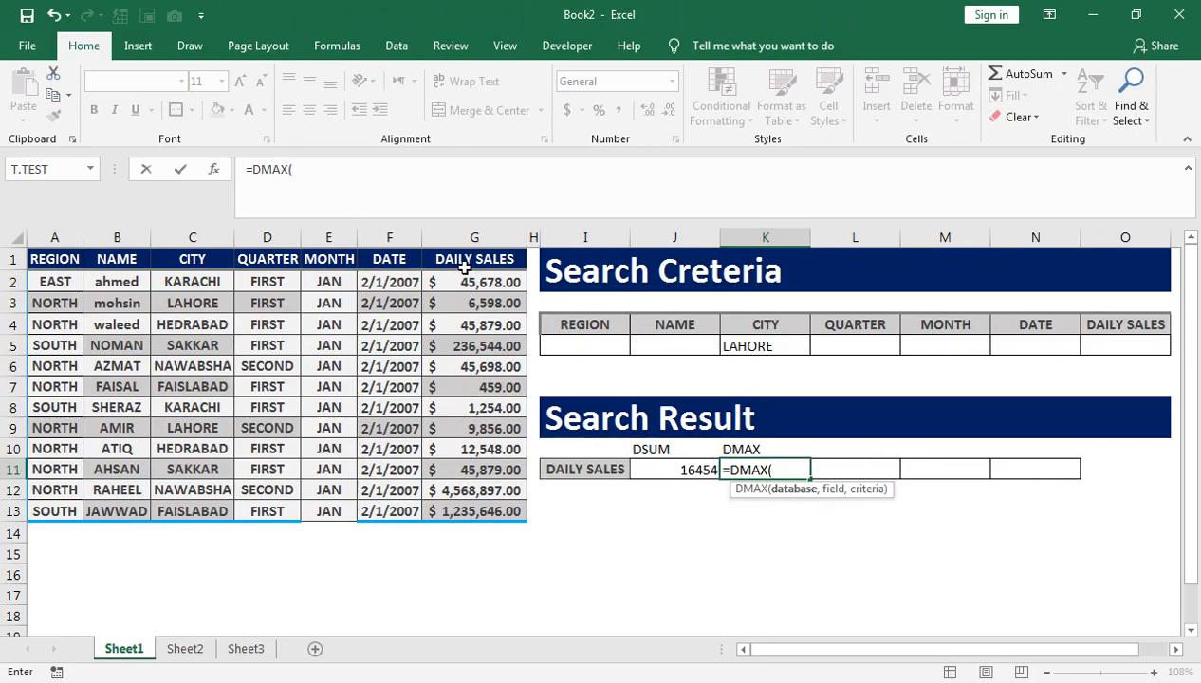
{"action": "left_click_drag", "start_coordinate": [460, 264], "coordinate": [48, 513]}
{"action": "type", "text": ","}
{"action": "type", "text": "\"DAILY"}
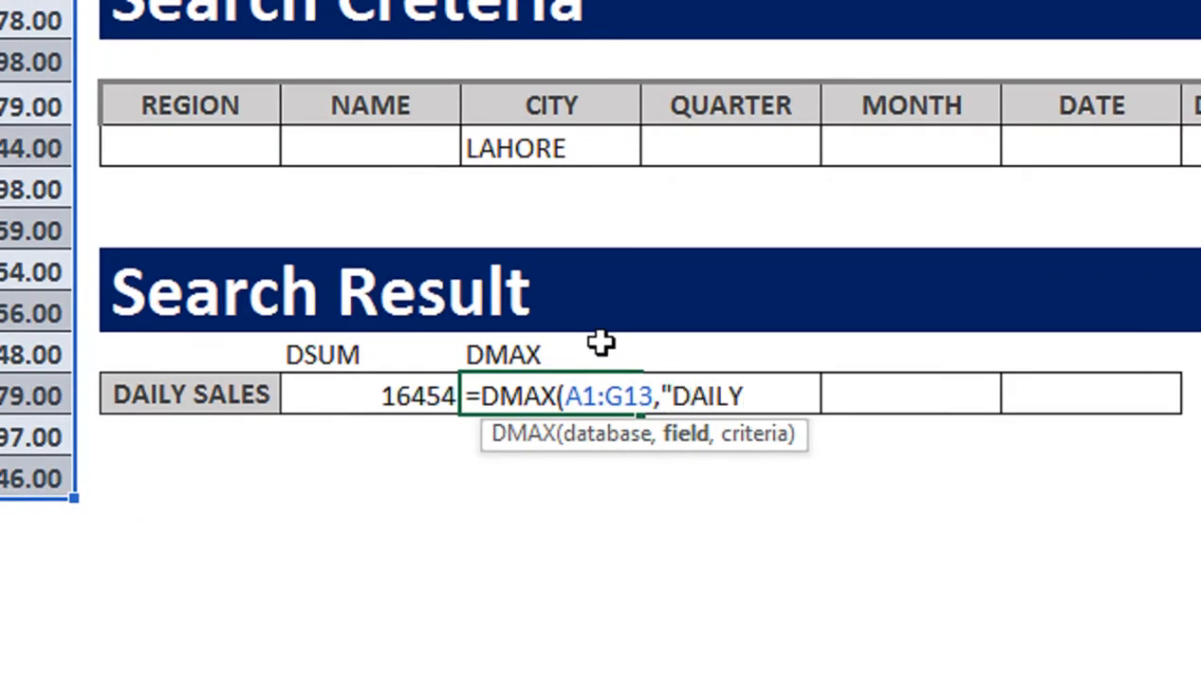
{"action": "type", "text": " SAL"}
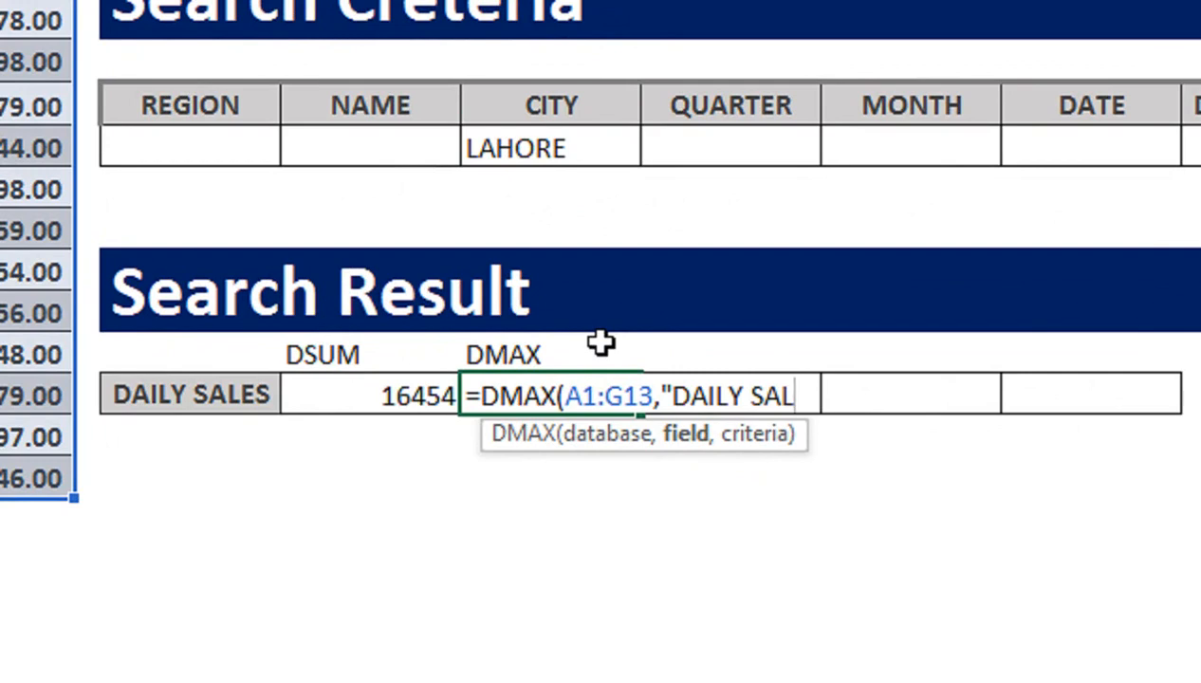
{"action": "type", "text": "ES\","}
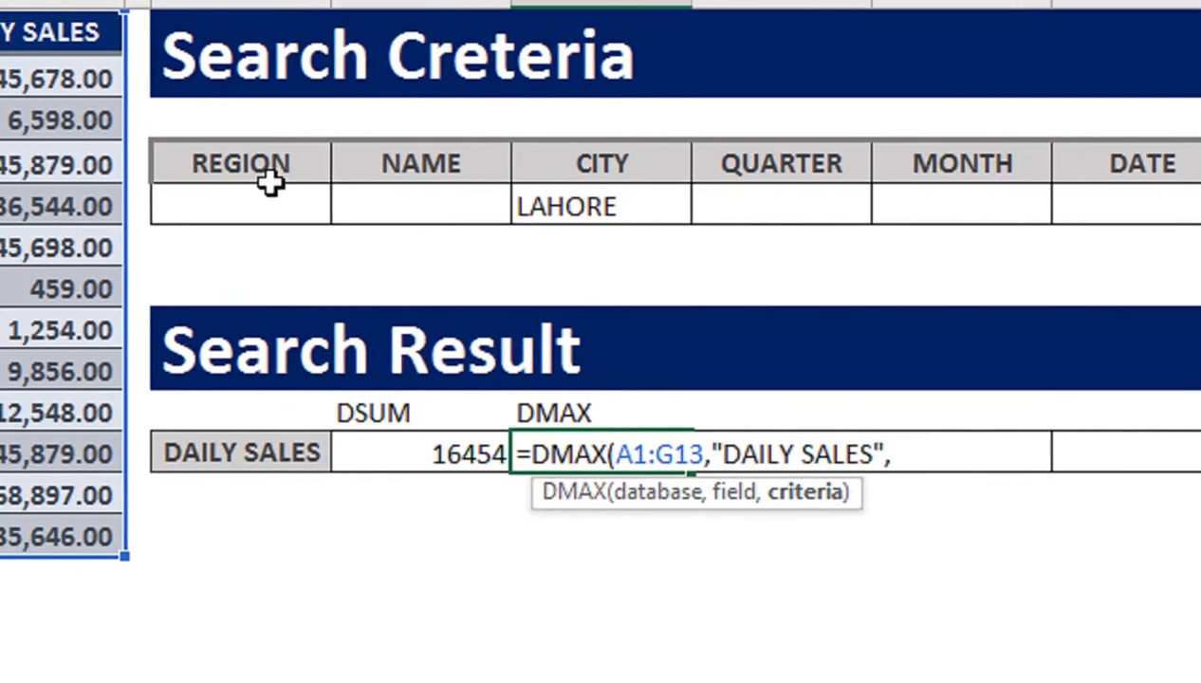
{"action": "left_click_drag", "start_coordinate": [271, 183], "coordinate": [1197, 203]}
{"action": "left_click_drag", "start_coordinate": [958, 200], "coordinate": [978, 195]}
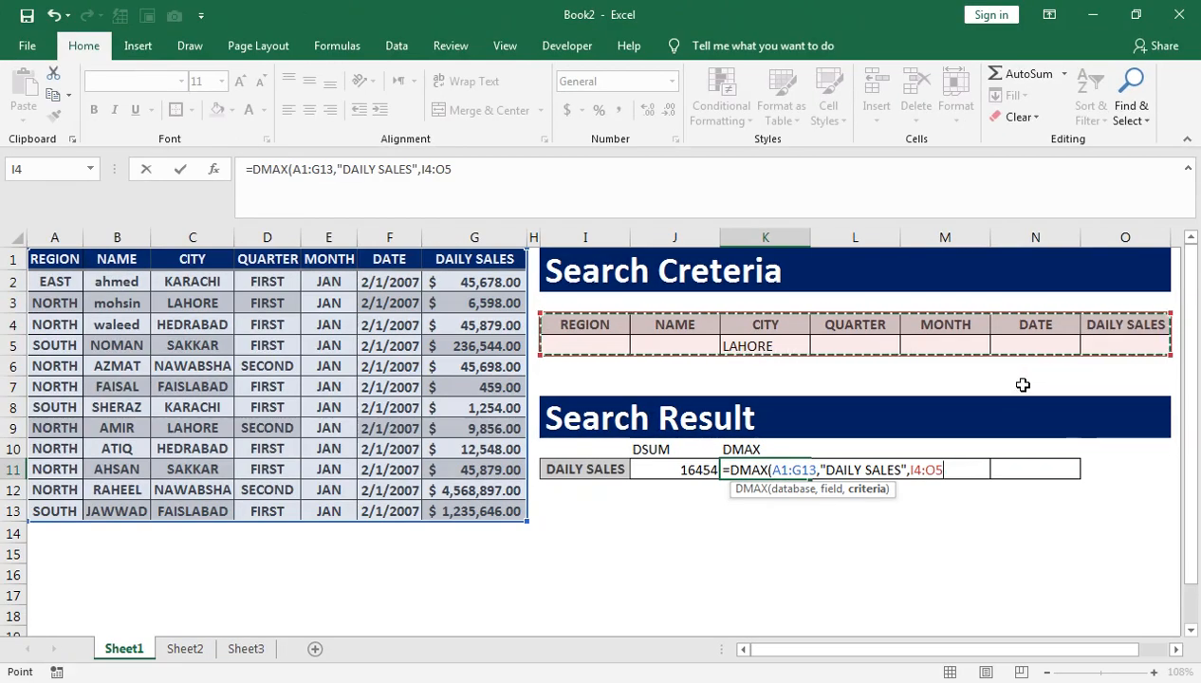
{"action": "key", "text": "Return"}
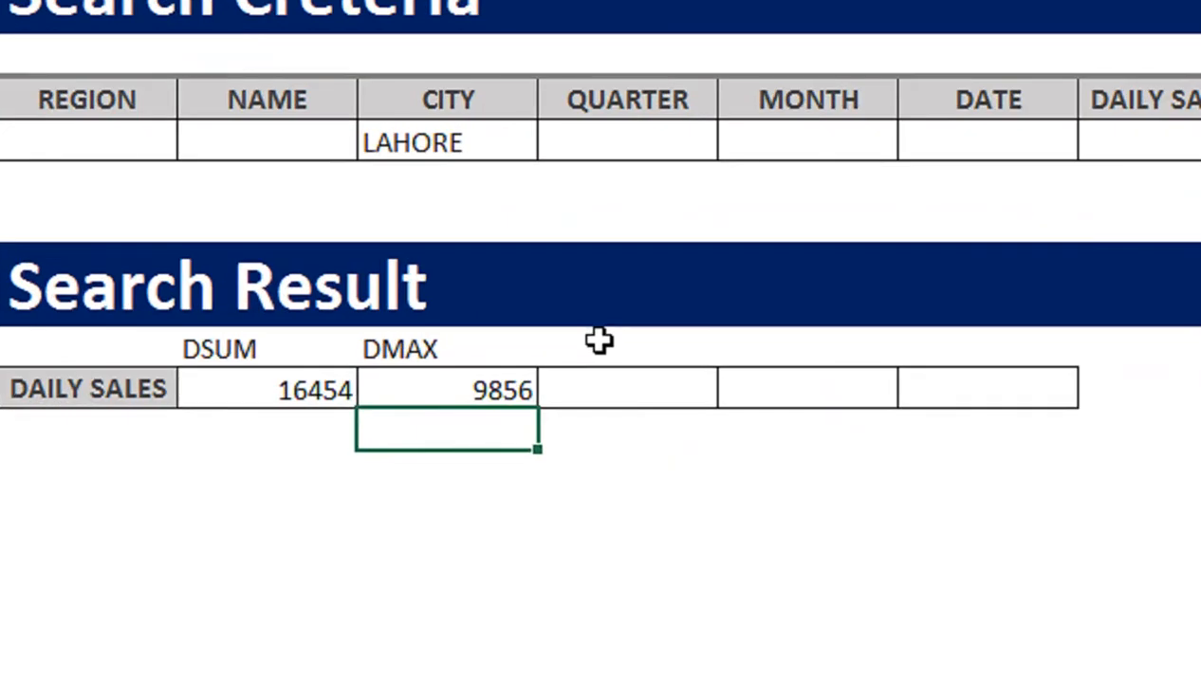
- Label the next search result column DMIN in L10 and move to cell L11 below it
{"action": "left_click", "coordinate": [599, 341]}
{"action": "type", "text": "DMIN"}
{"action": "key", "text": "Tab"}
{"action": "key", "text": "Return"}
- Start a DMIN formula in L11 with the sales table A1:G13 as database and "DAILY SALES" as field
{"action": "type", "text": "="}
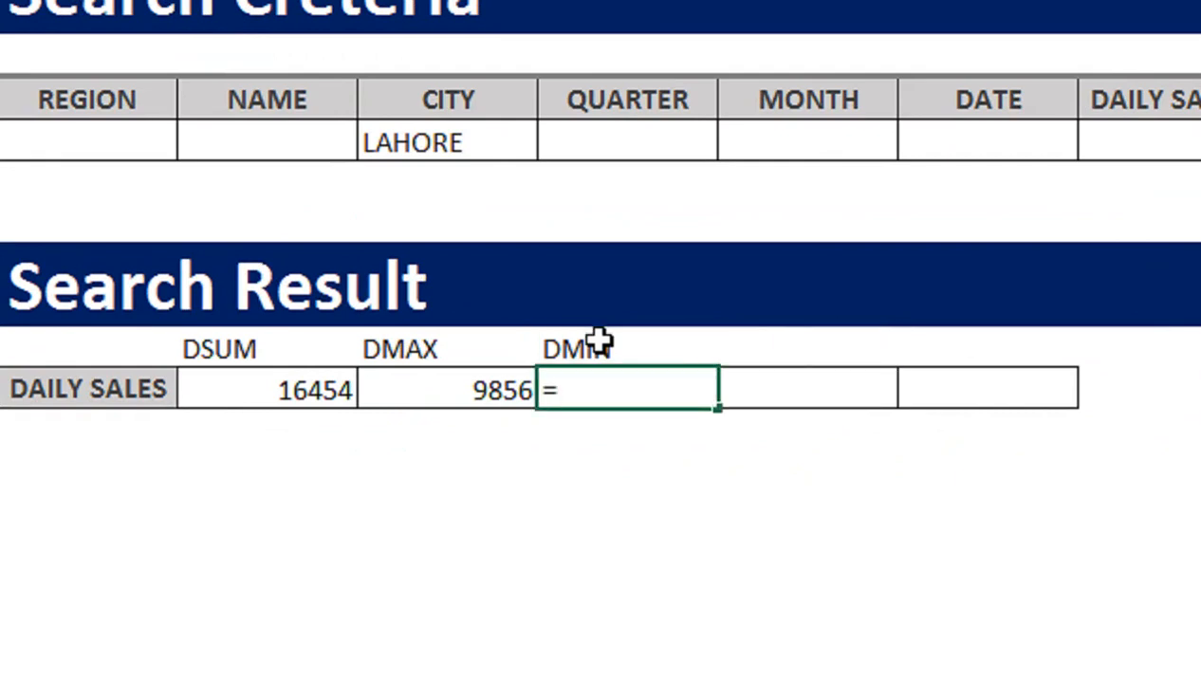
{"action": "type", "text": "DM"}
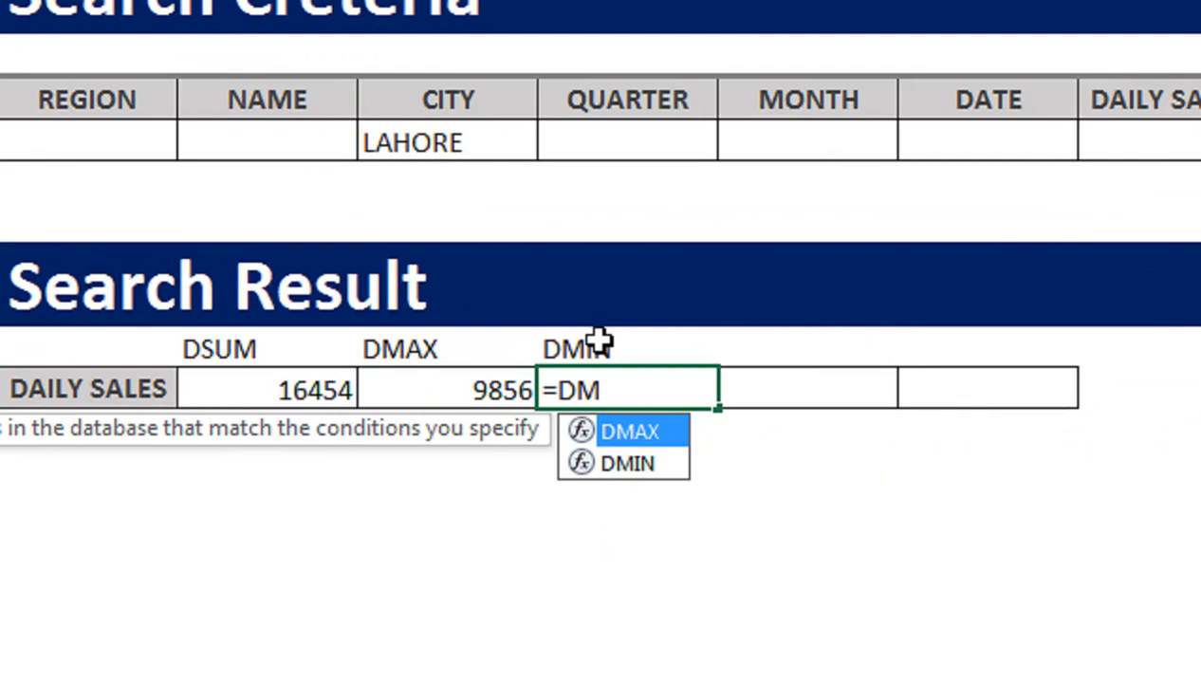
{"action": "key", "text": "Down"}
{"action": "key", "text": "Tab"}
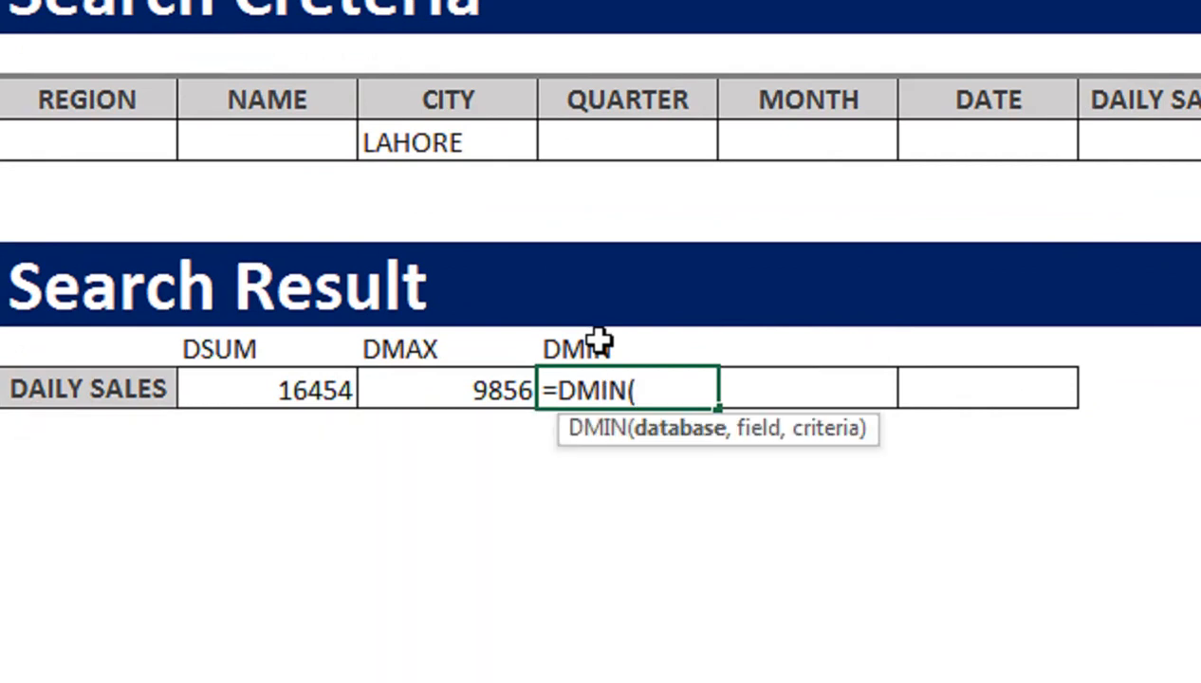
{"action": "key", "text": "Left"}
{"action": "key", "text": "Left"}
{"action": "key", "text": "Left"}
{"action": "key", "text": "Down"}
{"action": "key", "text": "Left"}
{"action": "key", "text": "Left"}
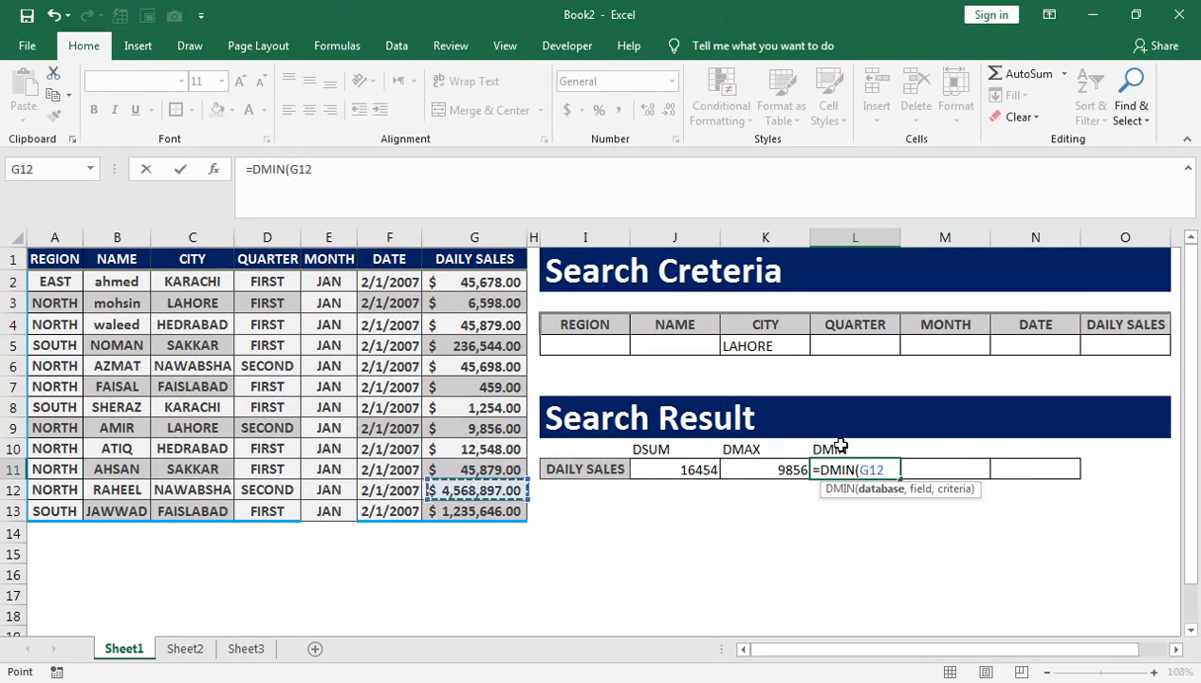
{"action": "key", "text": "shift+Down"}
{"action": "key", "text": "ctrl+shift+Left"}
{"action": "key", "text": "ctrl+shift+Up"}
{"action": "type", "text": ","}
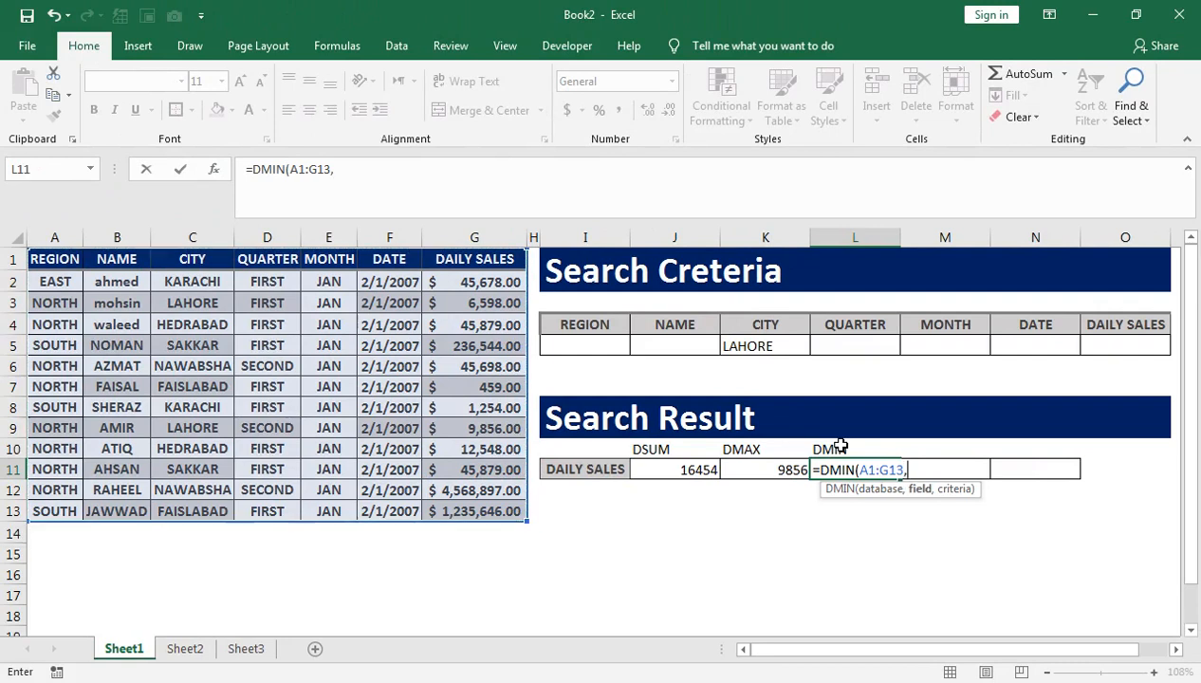
{"action": "type", "text": "\"DAILY SALE"}
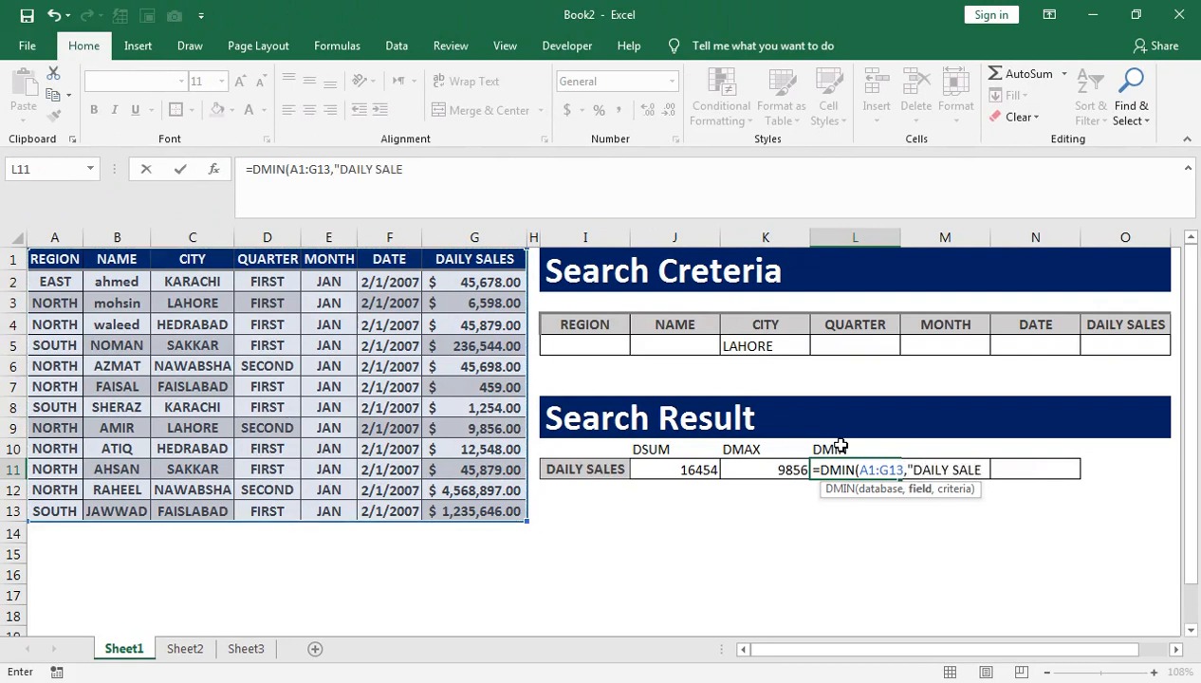
{"action": "type", "text": "S\","}
{"action": "key", "text": "Up"}
{"action": "key", "text": "Up"}
{"action": "key", "text": "Up"}
{"action": "key", "text": "Up"}
{"action": "key", "text": "Up"}
{"action": "key", "text": "Up"}
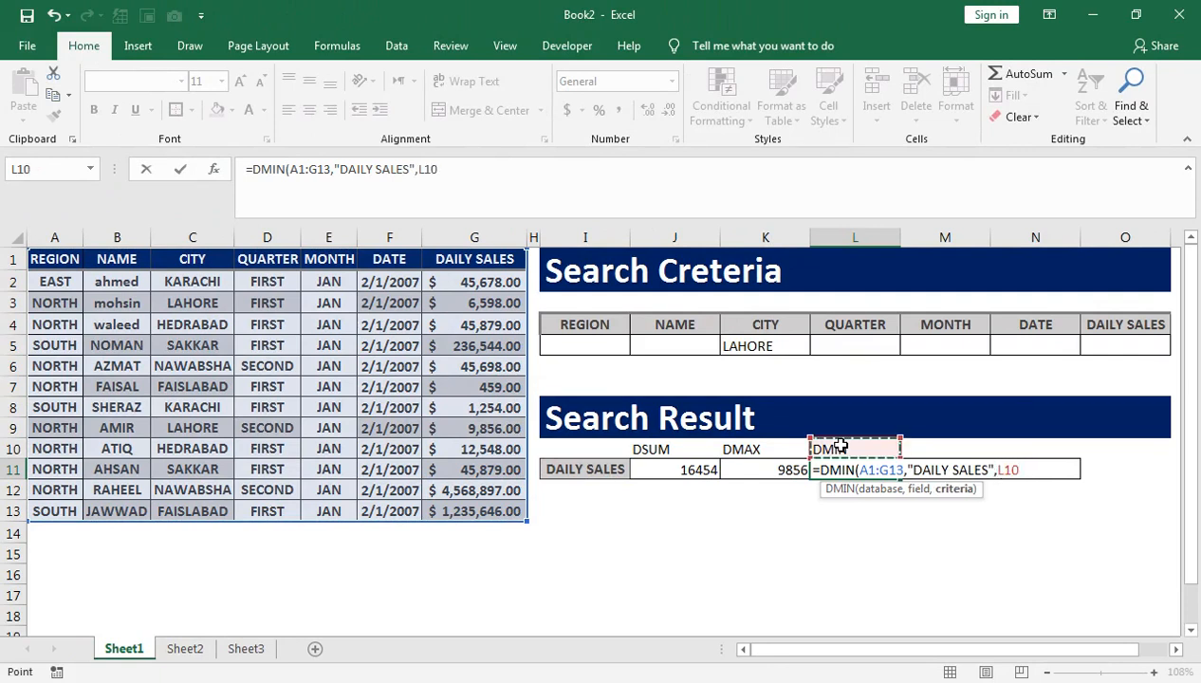
{"action": "key", "text": "Left"}
{"action": "key", "text": "Left"}
{"action": "key", "text": "Left"}
{"action": "key", "text": "Left"}
{"action": "key", "text": "Left"}
{"action": "key", "text": "Up"}
{"action": "key", "text": "Right"}
{"action": "key", "text": "Right"}
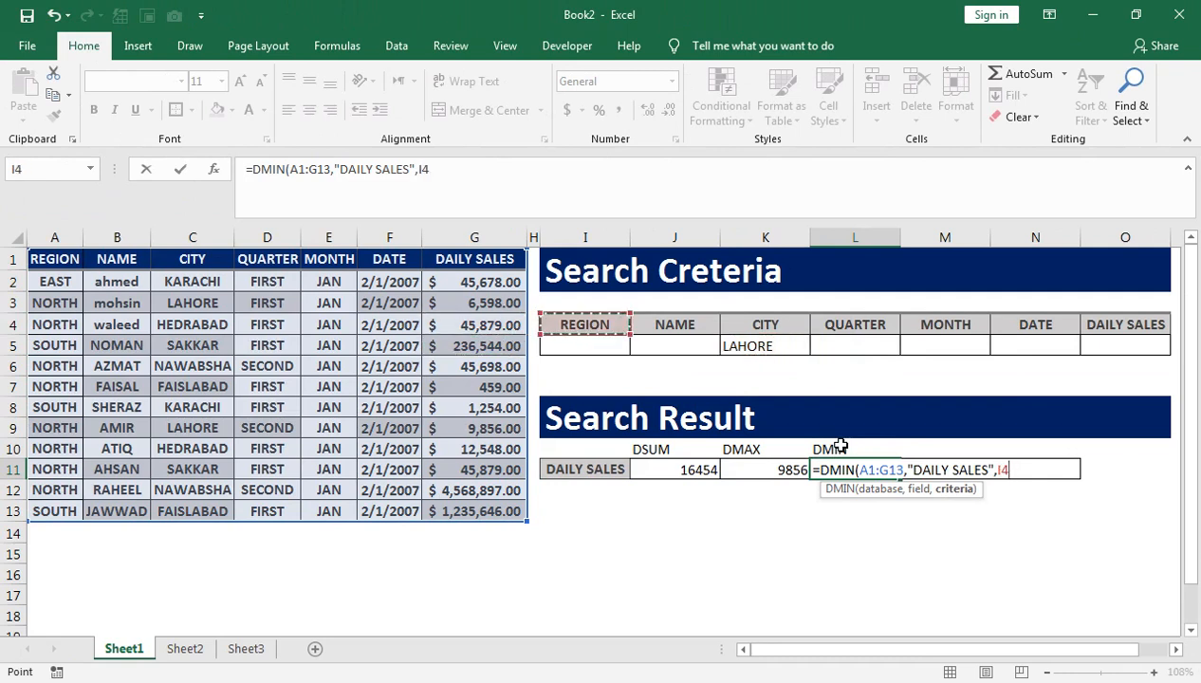
{"action": "key", "text": "ctrl+shift+Down"}
{"action": "key", "text": "ctrl+shift+Right"}
{"action": "key", "text": "ctrl+shift+Left"}
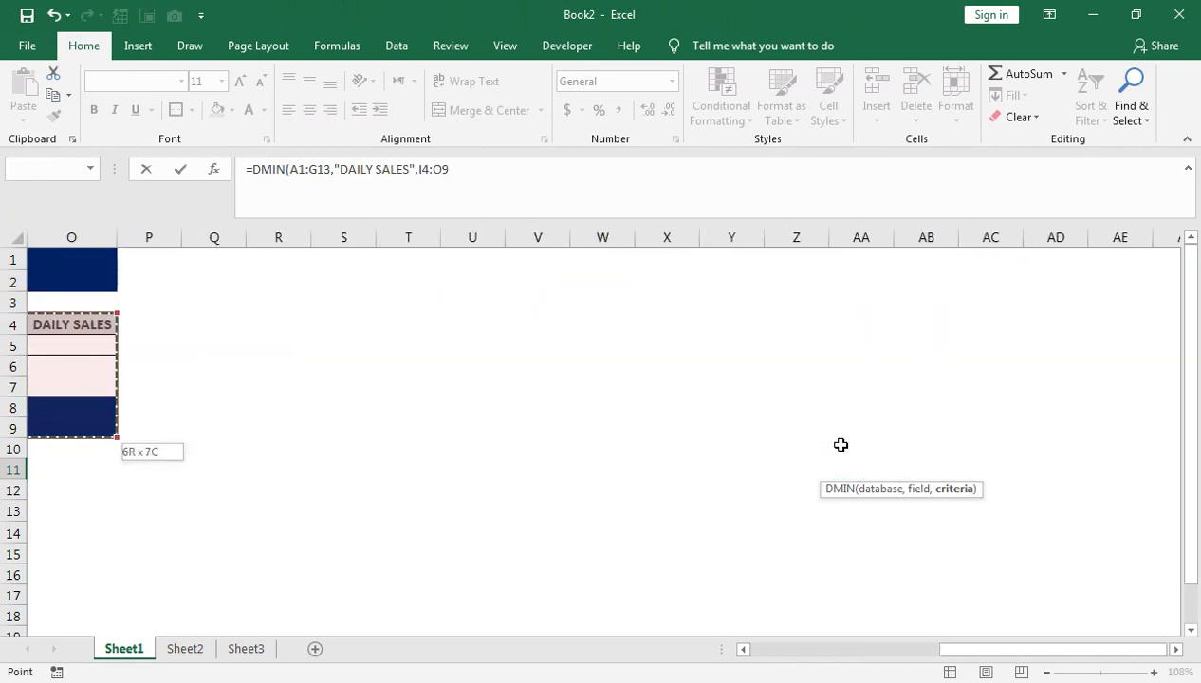
{"action": "key", "text": "shift+Left"}
{"action": "key", "text": "shift+Left"}
{"action": "key", "text": "shift+Left"}
{"action": "key", "text": "shift+Left"}
{"action": "key", "text": "shift+Left"}
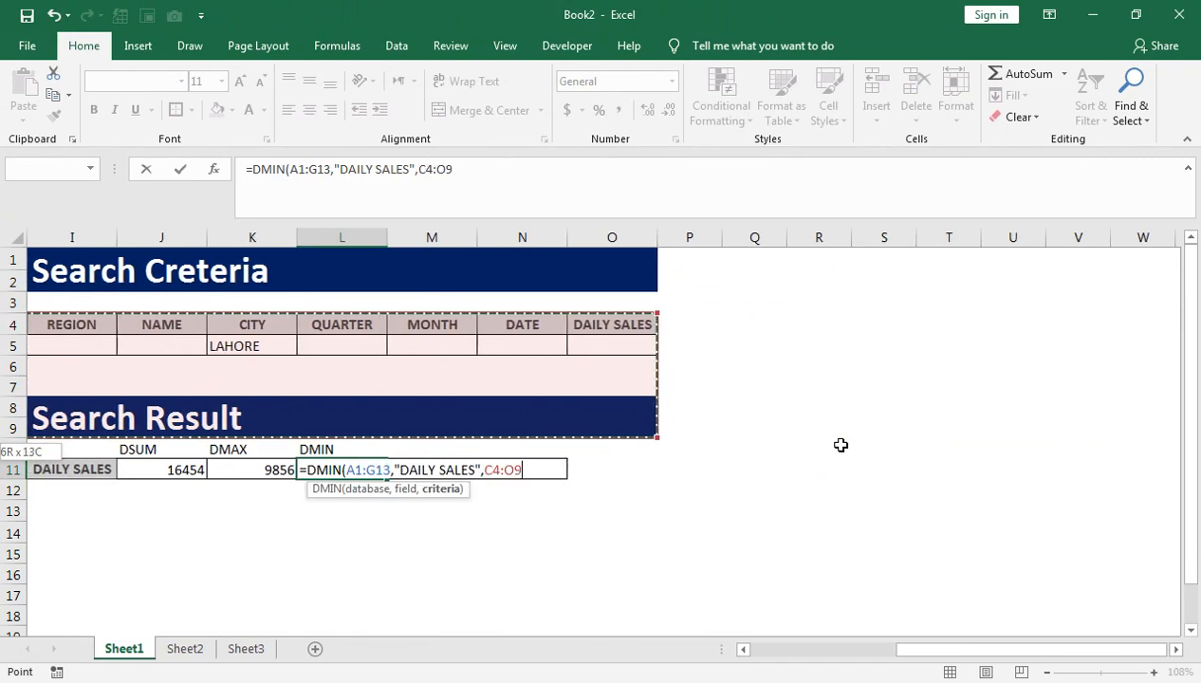
- Set I4:O5 as the criteria range of the DMIN formula in L11 and complete it
{"action": "left_click_drag", "start_coordinate": [650, 387], "coordinate": [3, 389]}
{"action": "left_click_drag", "start_coordinate": [555, 318], "coordinate": [1094, 351]}
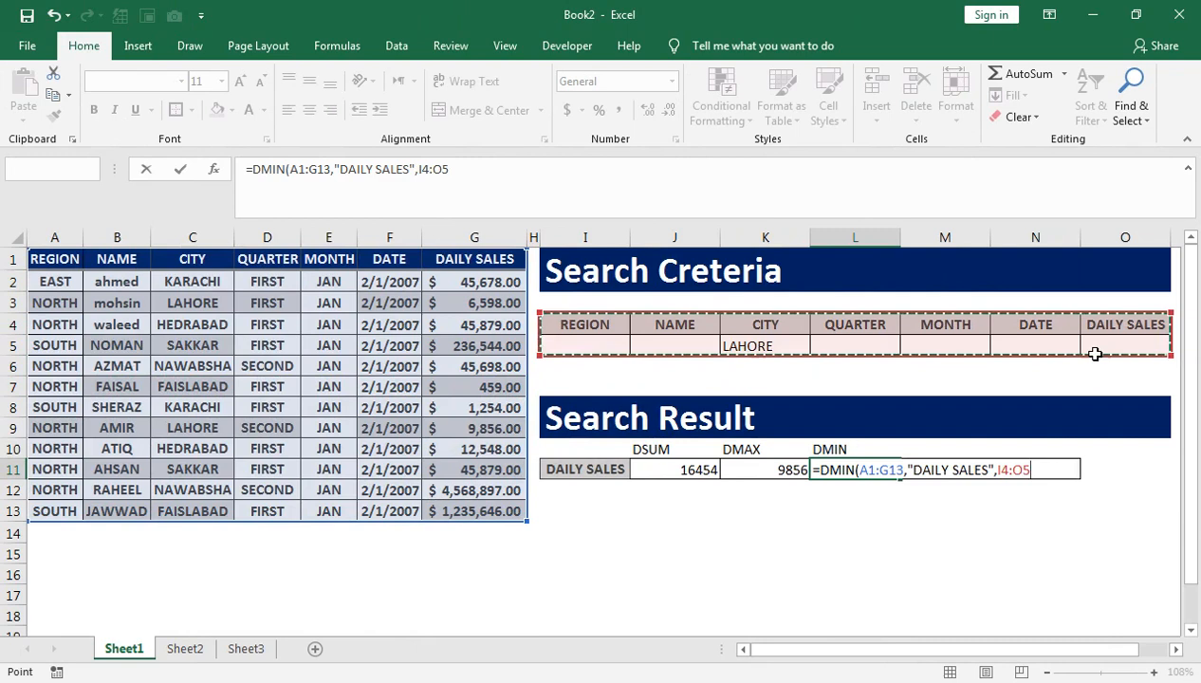
{"action": "key", "text": "Return"}
- Label the search result column in M10 as DAVERAGE
{"action": "left_click", "coordinate": [956, 451]}
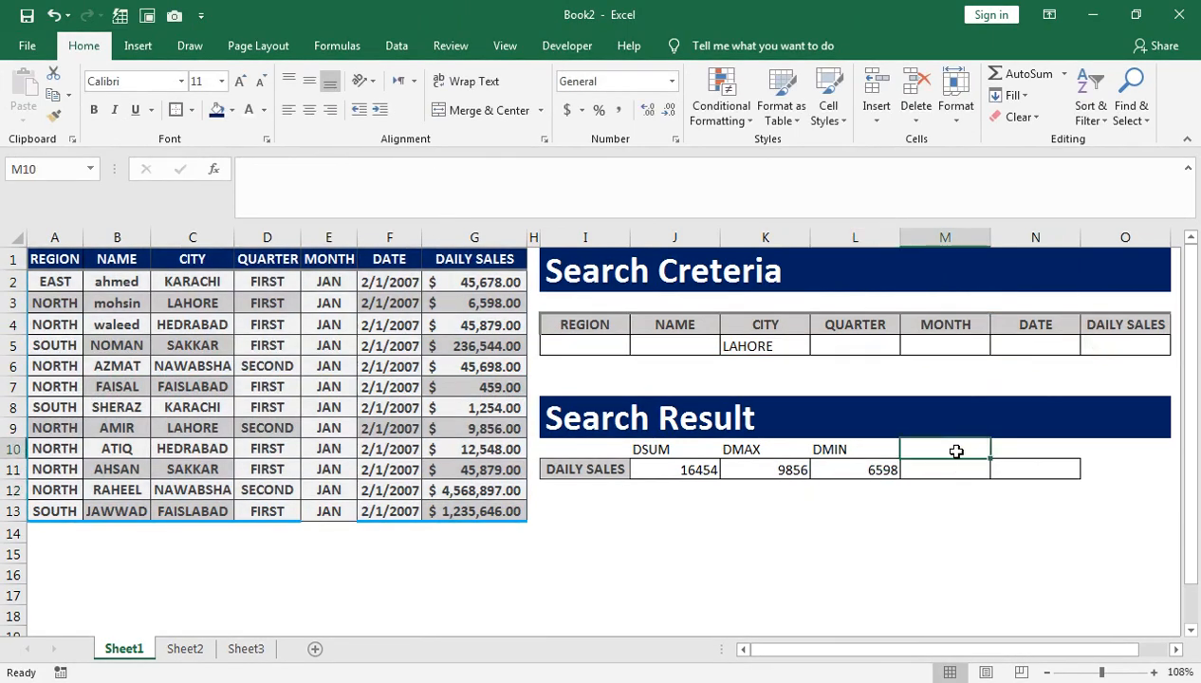
{"action": "type", "text": "DAVERAGE"}
{"action": "key", "text": "Return"}
- Enter =DAVERAGE(A1:G13,"DAILY SALES",I4:O5) in M11 to average the daily sales matching the criteria
{"action": "type", "text": "="}
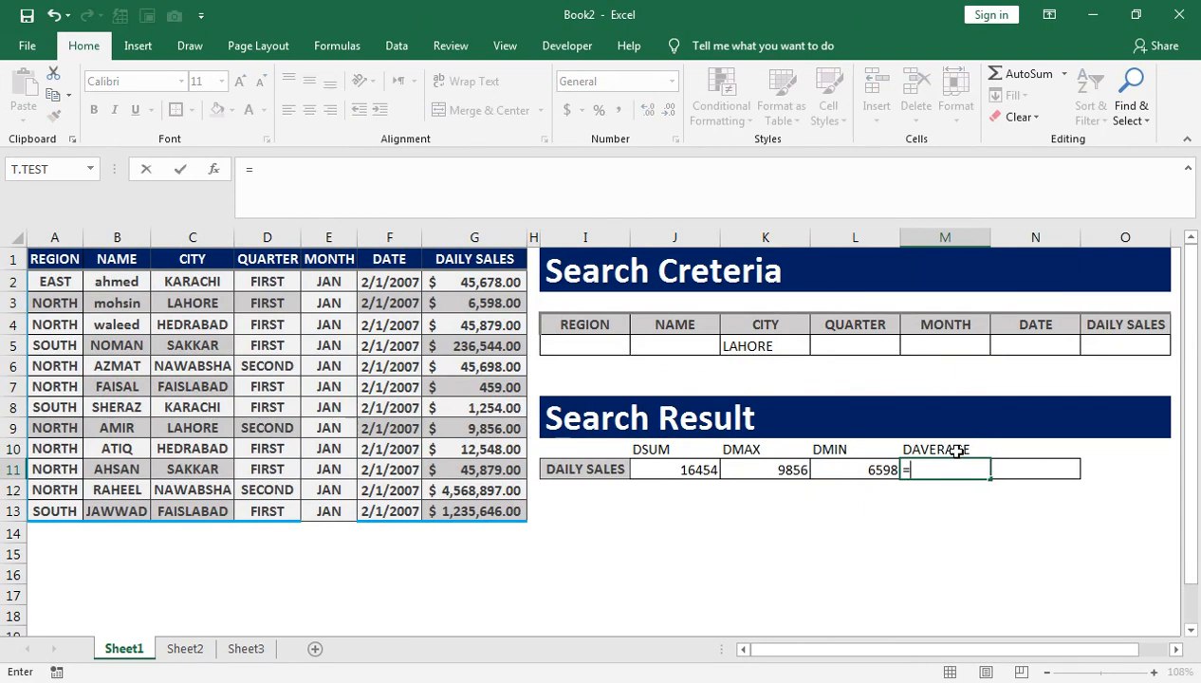
{"action": "type", "text": "DAV"}
{"action": "key", "text": "Tab"}
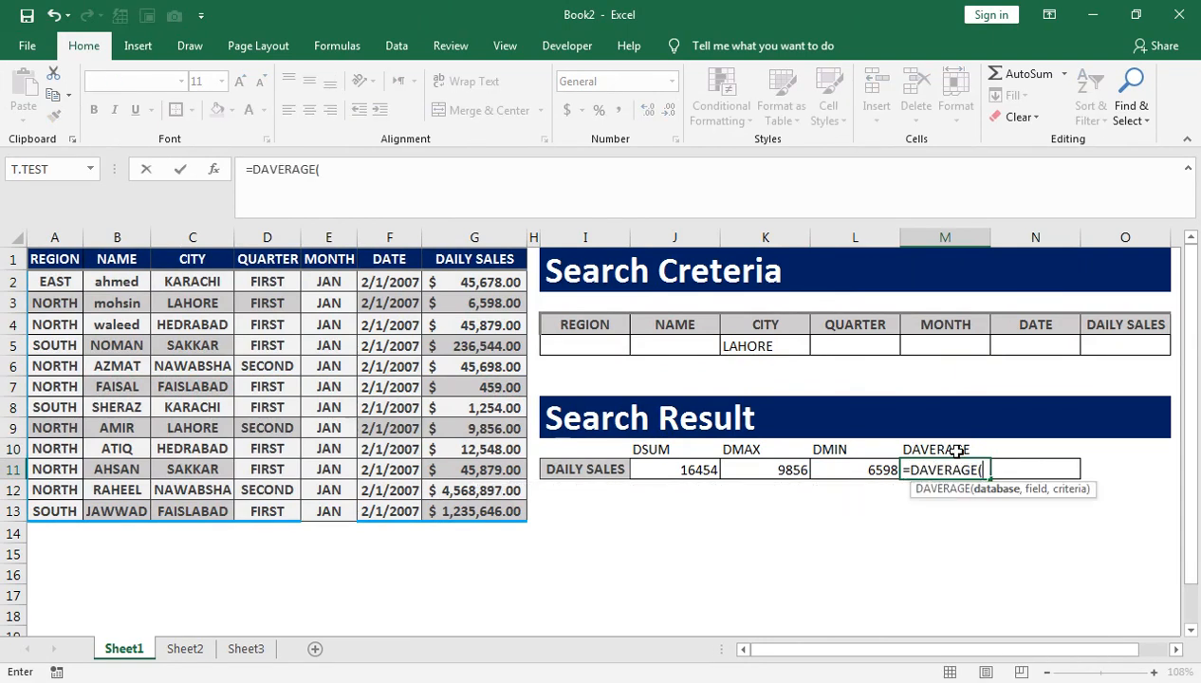
{"action": "left_click_drag", "start_coordinate": [138, 371], "coordinate": [47, 520]}
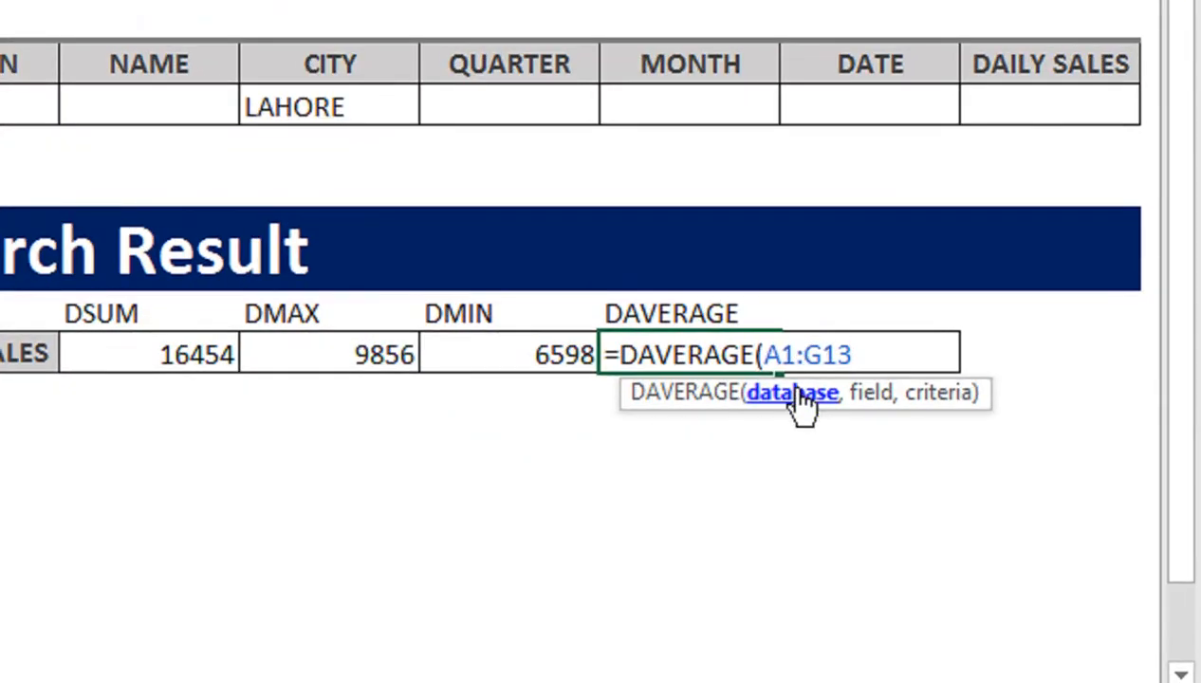
{"action": "type", "text": ","}
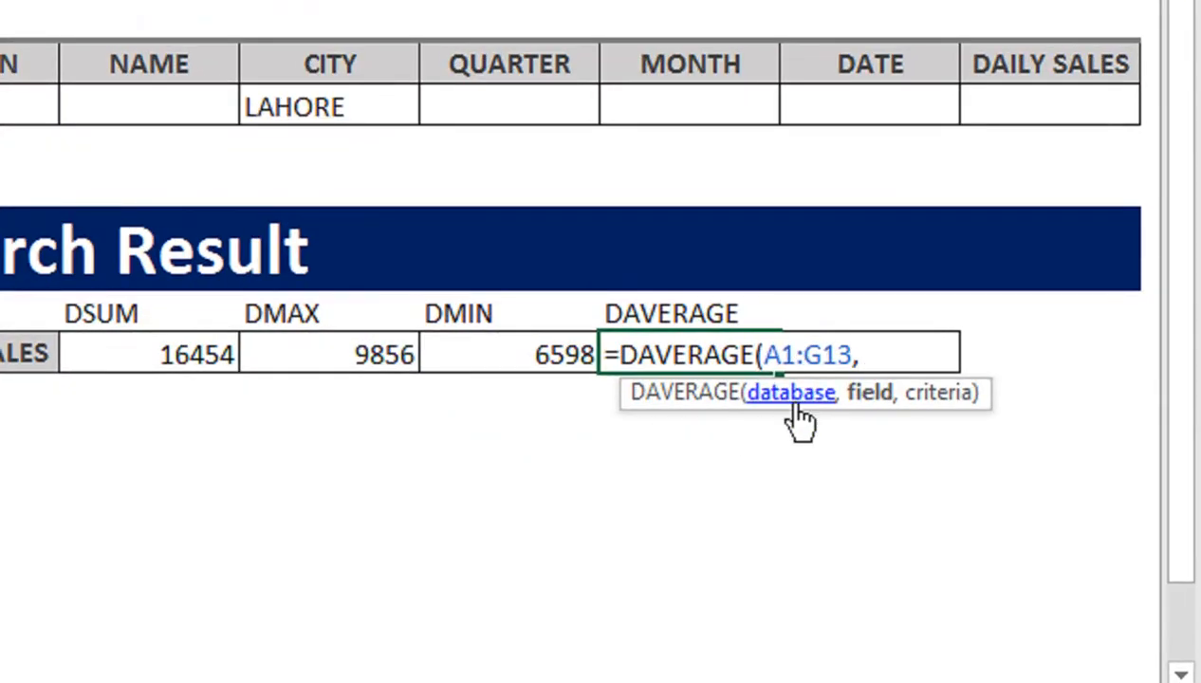
{"action": "type", "text": "\"DAILY SALES\""}
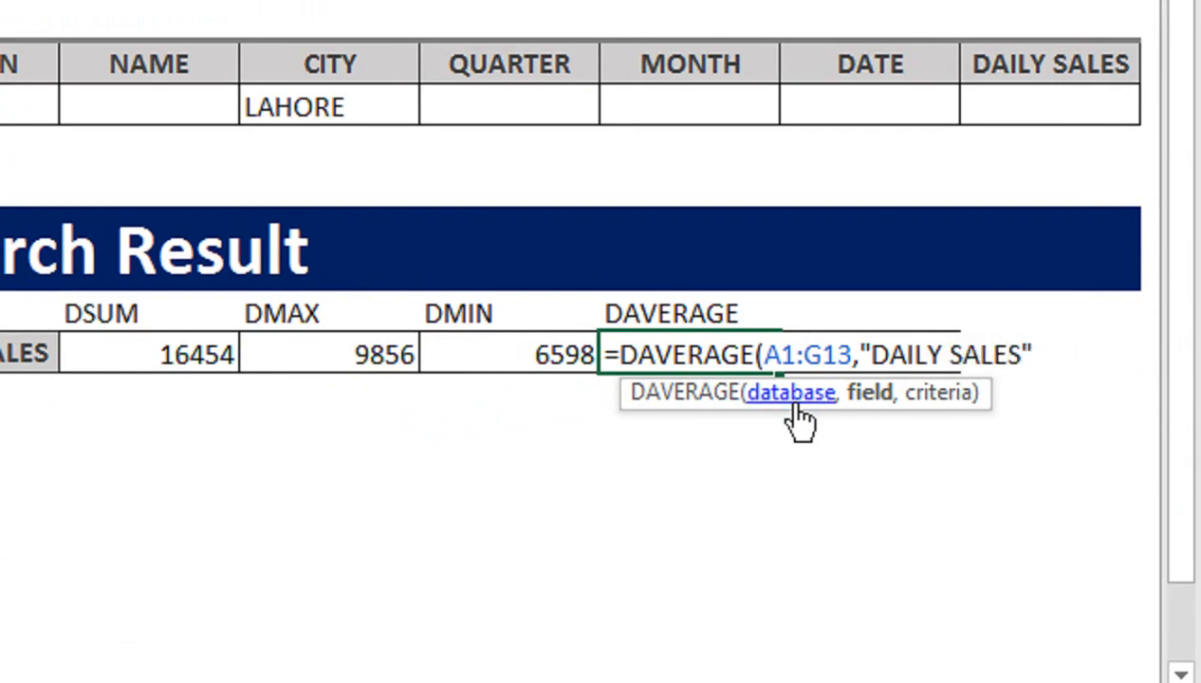
{"action": "type", "text": ","}
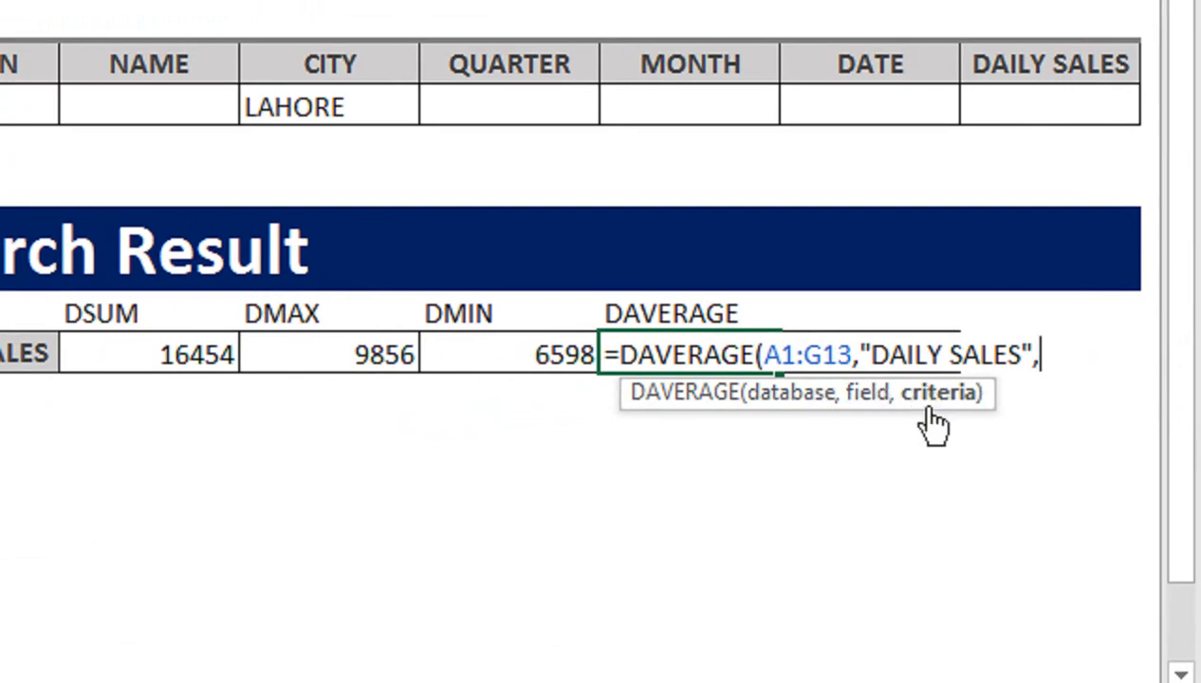
{"action": "scroll", "coordinate": [971, 153], "scroll_direction": "up", "scroll_amount": 1}
{"action": "left_click_drag", "start_coordinate": [994, 159], "coordinate": [275, 228]}
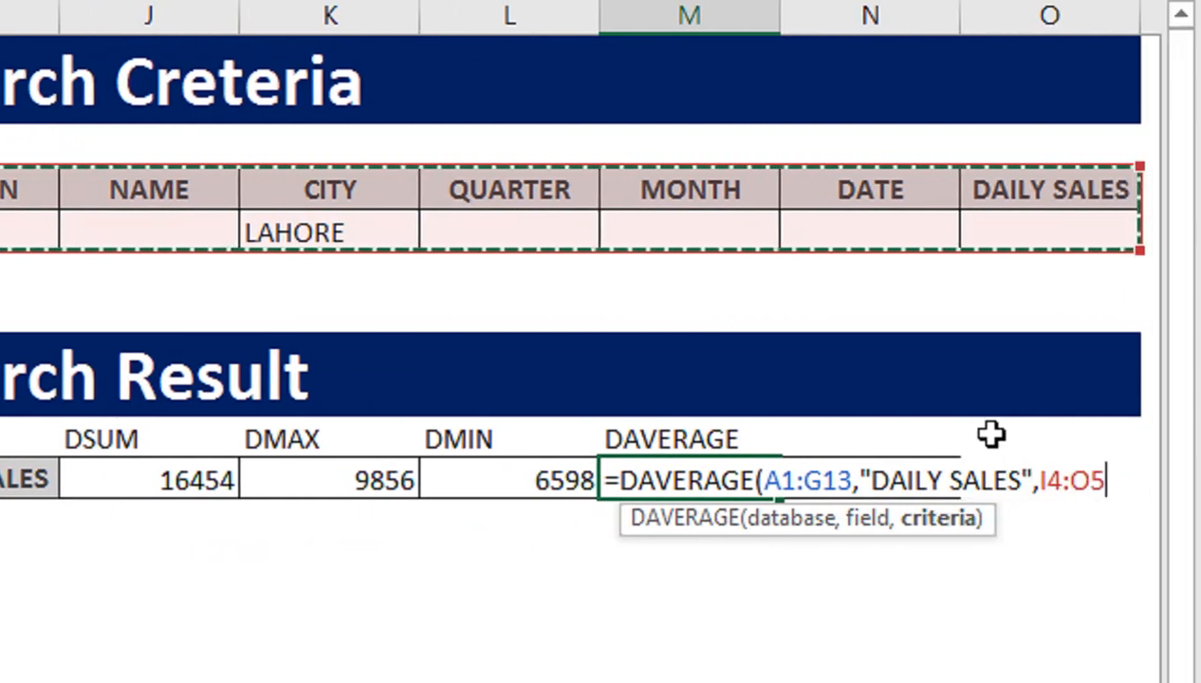
{"action": "type", "text": ")"}
{"action": "key", "text": "Return"}
- Label the last search result column DCOUNT in N10
{"action": "key", "text": "Up"}
{"action": "key", "text": "Up"}
{"action": "key", "text": "Right"}
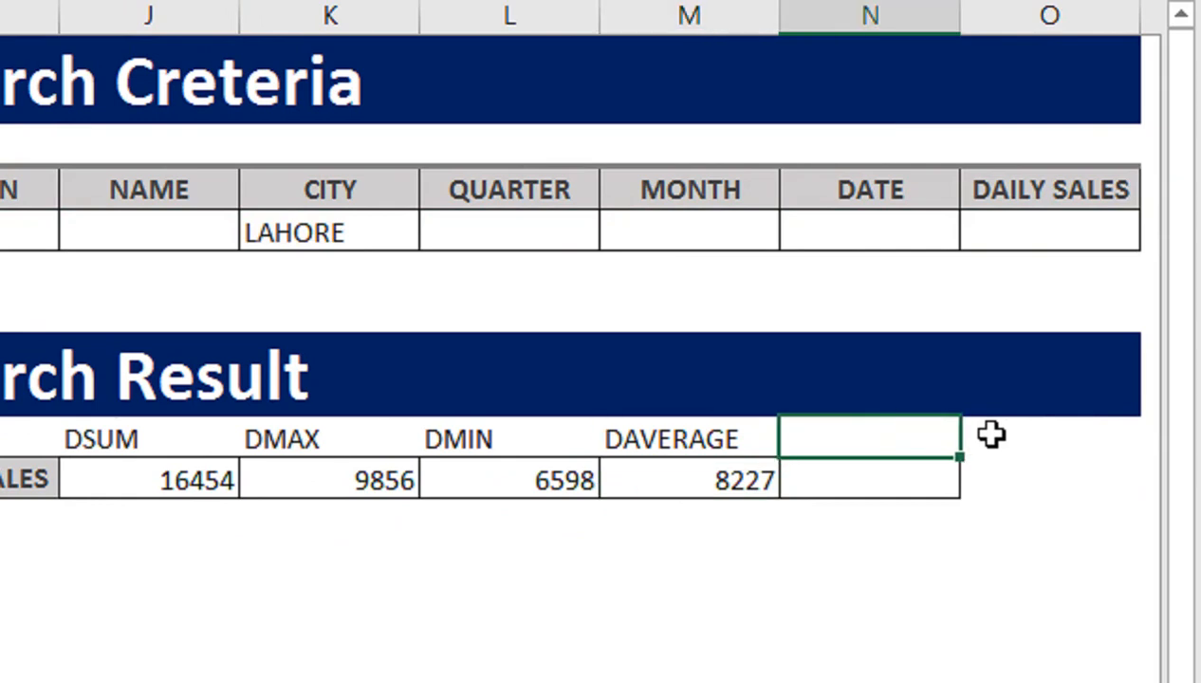
{"action": "type", "text": "DCOUNT"}
{"action": "key", "text": "Return"}
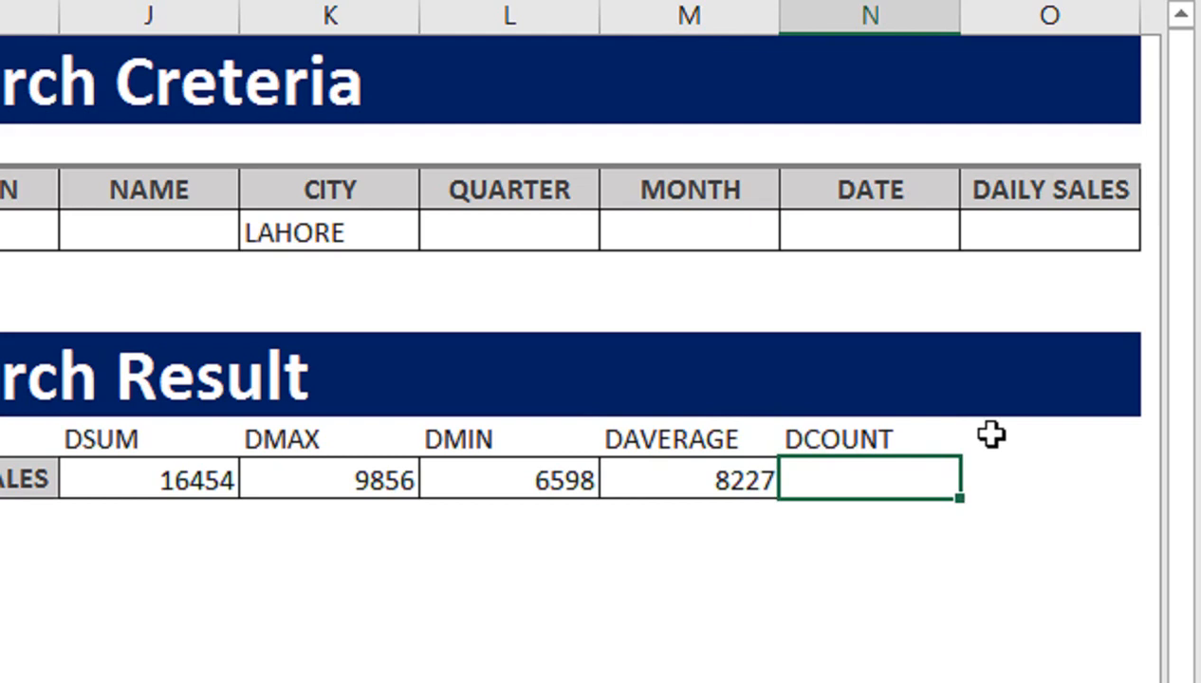
- Start a DCOUNT formula in N11 with the whole sales table A1:G13 as its database
{"action": "type", "text": "=D"}
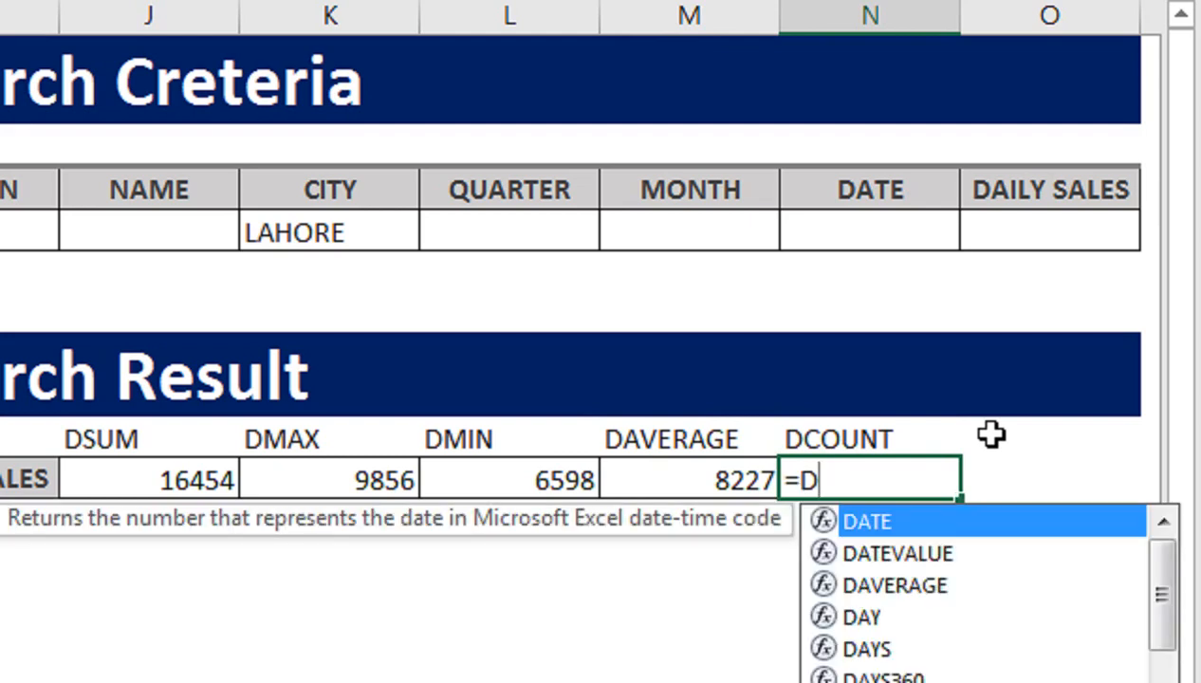
{"action": "type", "text": "C"}
{"action": "key", "text": "Tab"}
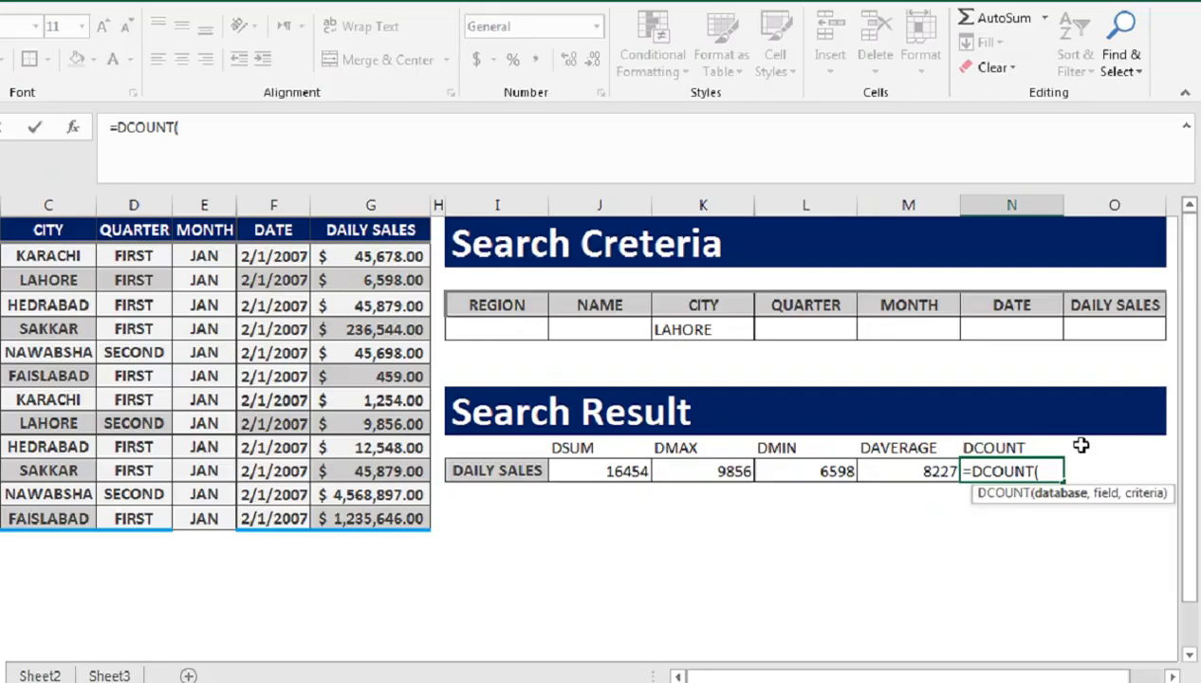
{"action": "key", "text": "Left"}
{"action": "key", "text": "Left"}
{"action": "key", "text": "Left"}
{"action": "key", "text": "Left"}
{"action": "key", "text": "Left"}
{"action": "key", "text": "Left"}
{"action": "key", "text": "Left"}
{"action": "key", "text": "Down"}
{"action": "key", "text": "shift+Down"}
{"action": "key", "text": "ctrl+shift+Left"}
{"action": "key", "text": "ctrl+shift+Up"}
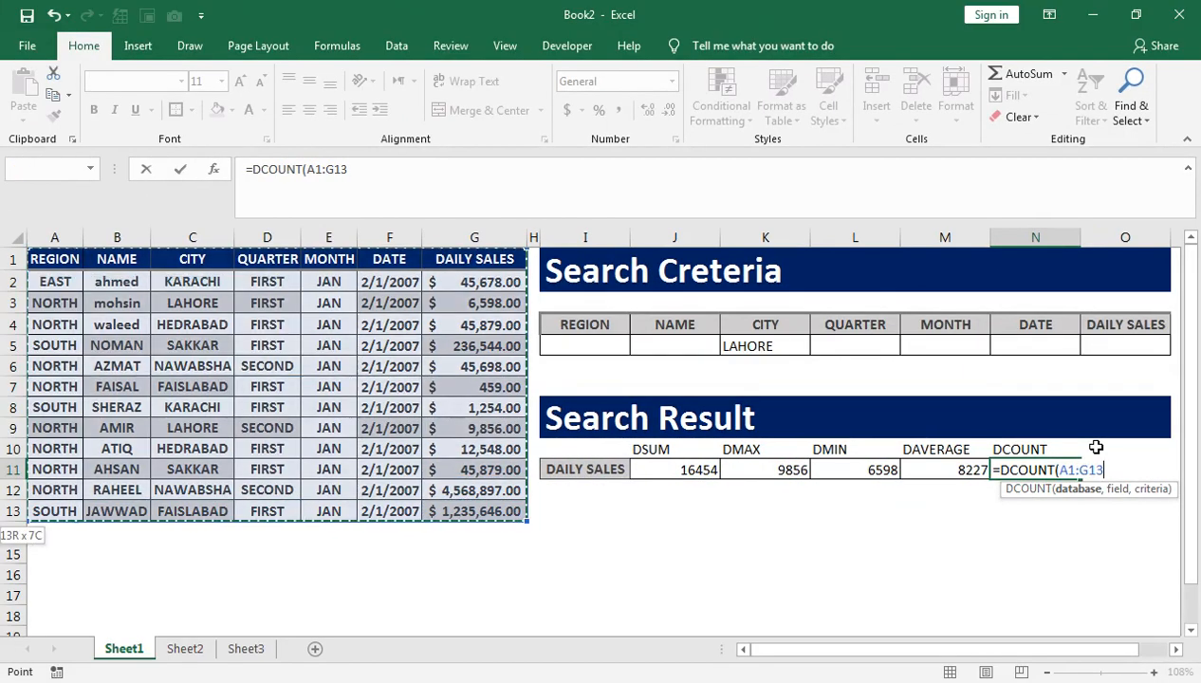
- Complete the DCOUNT formula in N11 with field "DAILY SALES" and criteria I4:O5, and select the result cells J11:N11
{"action": "type", "text": ",\"D"}
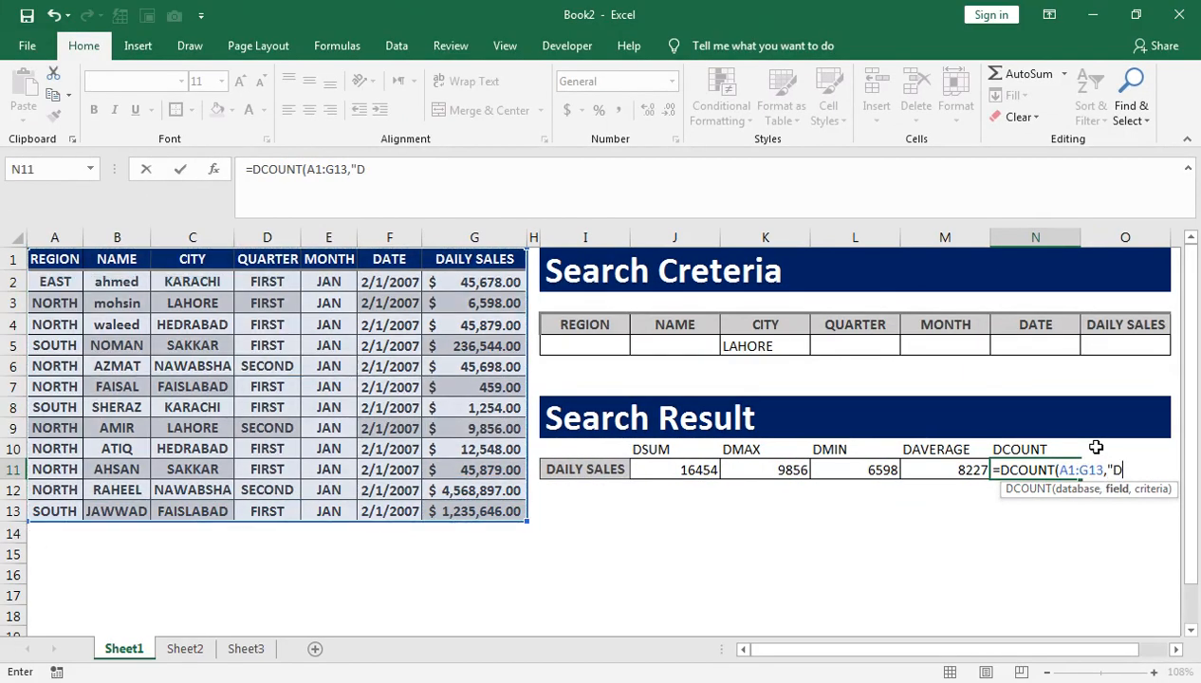
{"action": "type", "text": "AILY SALES"}
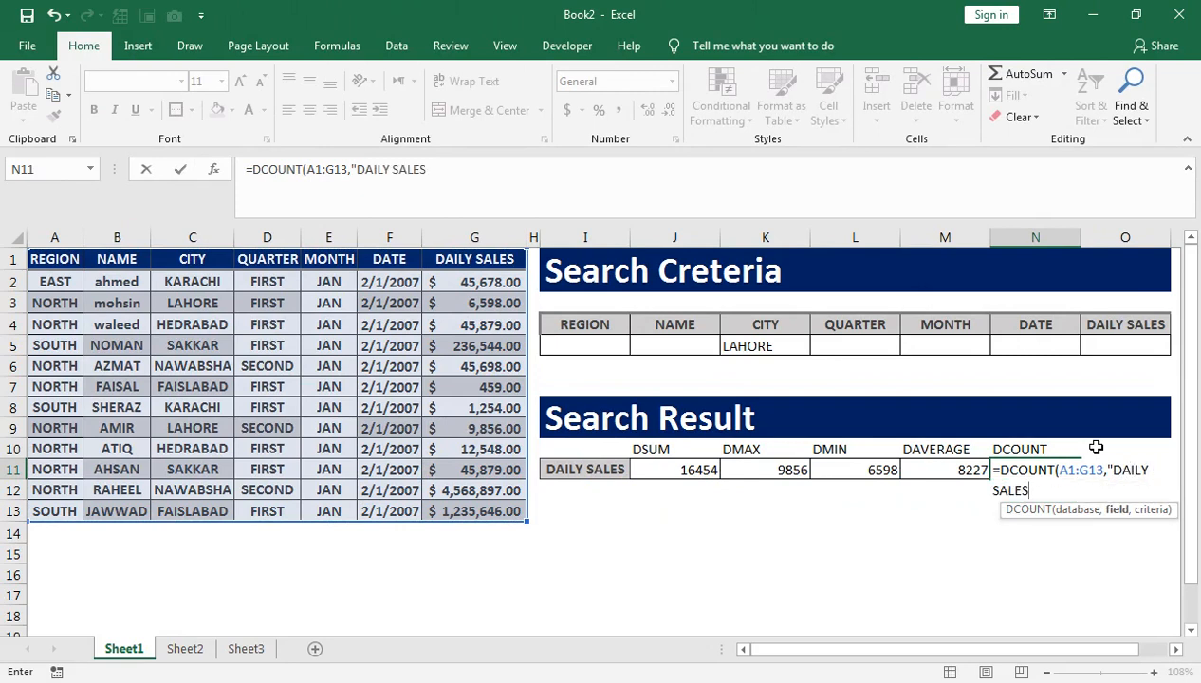
{"action": "type", "text": "\","}
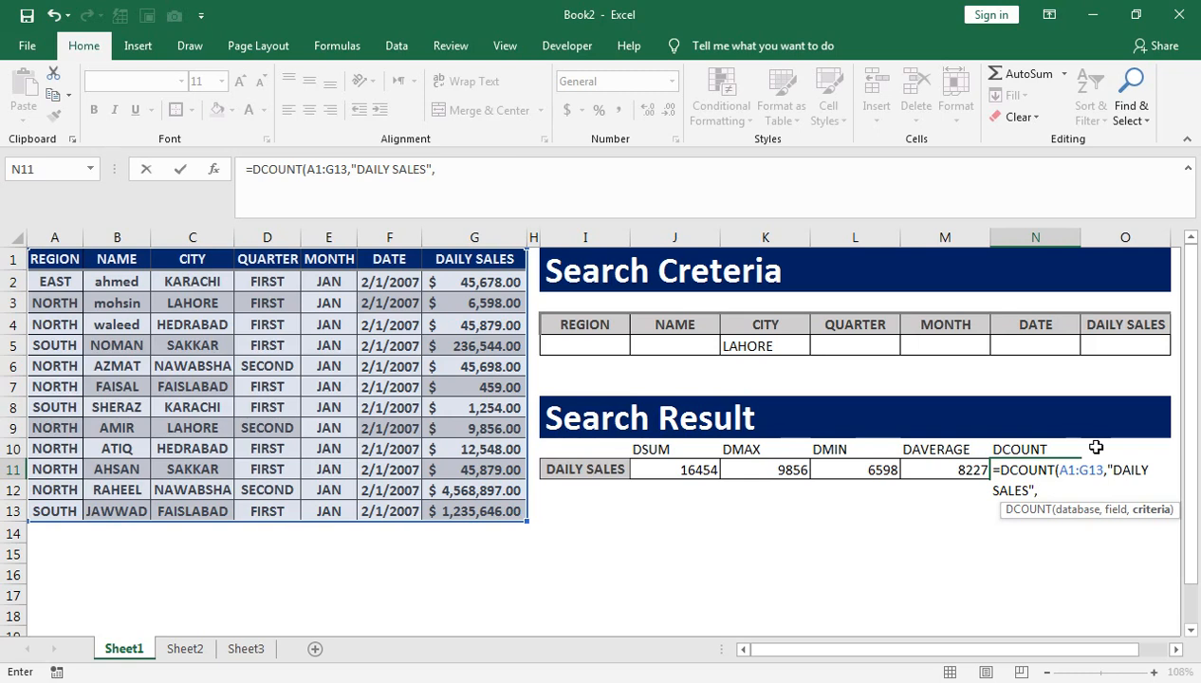
{"action": "left_click_drag", "start_coordinate": [602, 321], "coordinate": [1096, 356]}
{"action": "type", "text": ")"}
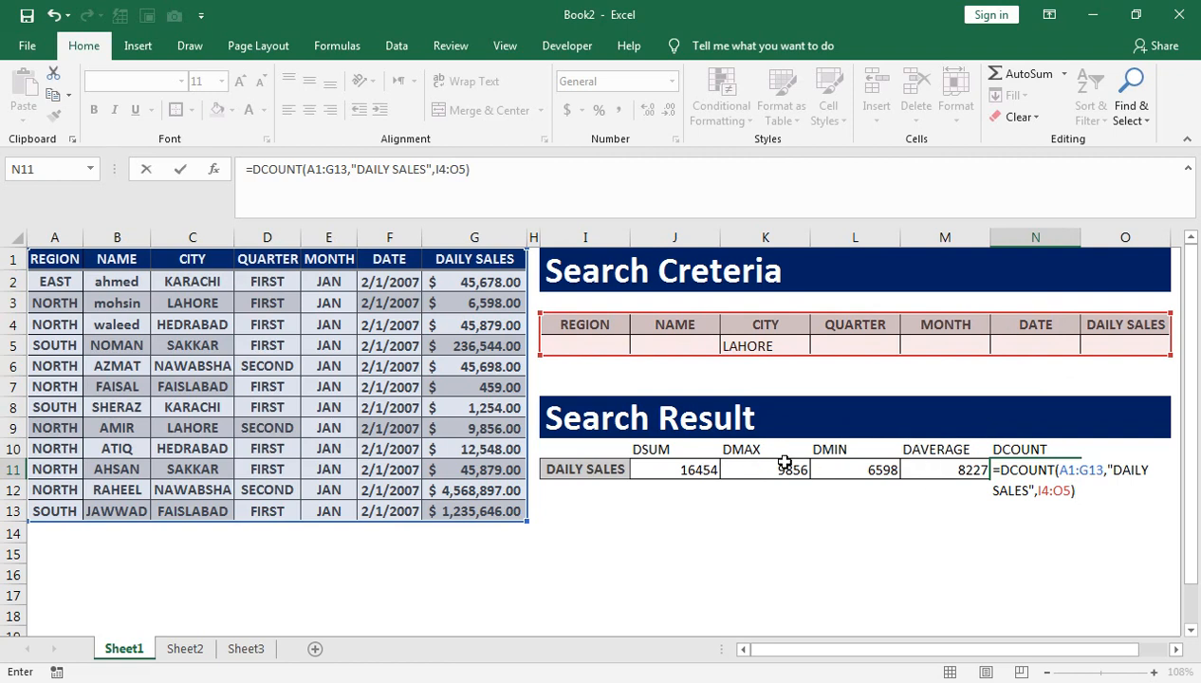
{"action": "key", "text": "Return"}
{"action": "left_click_drag", "start_coordinate": [1044, 469], "coordinate": [667, 465]}
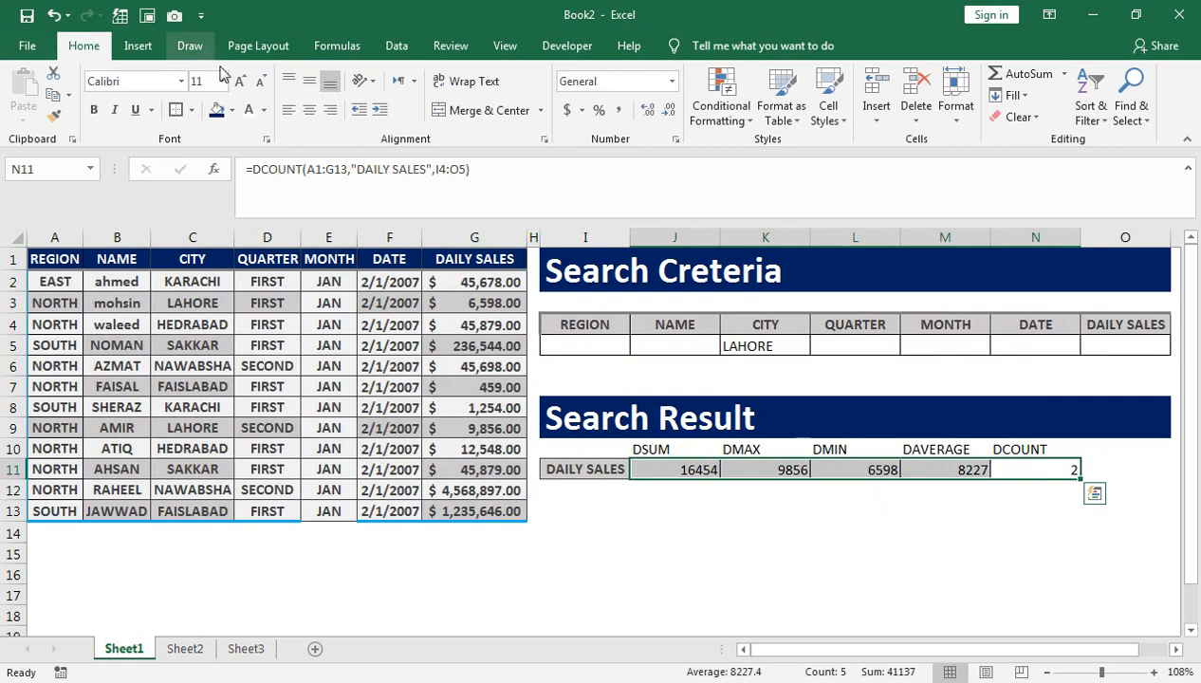
- Center the search result values in J11:N11 and format J11:M11 as bold comma-style numbers with two decimals
{"action": "left_click", "coordinate": [309, 110]}
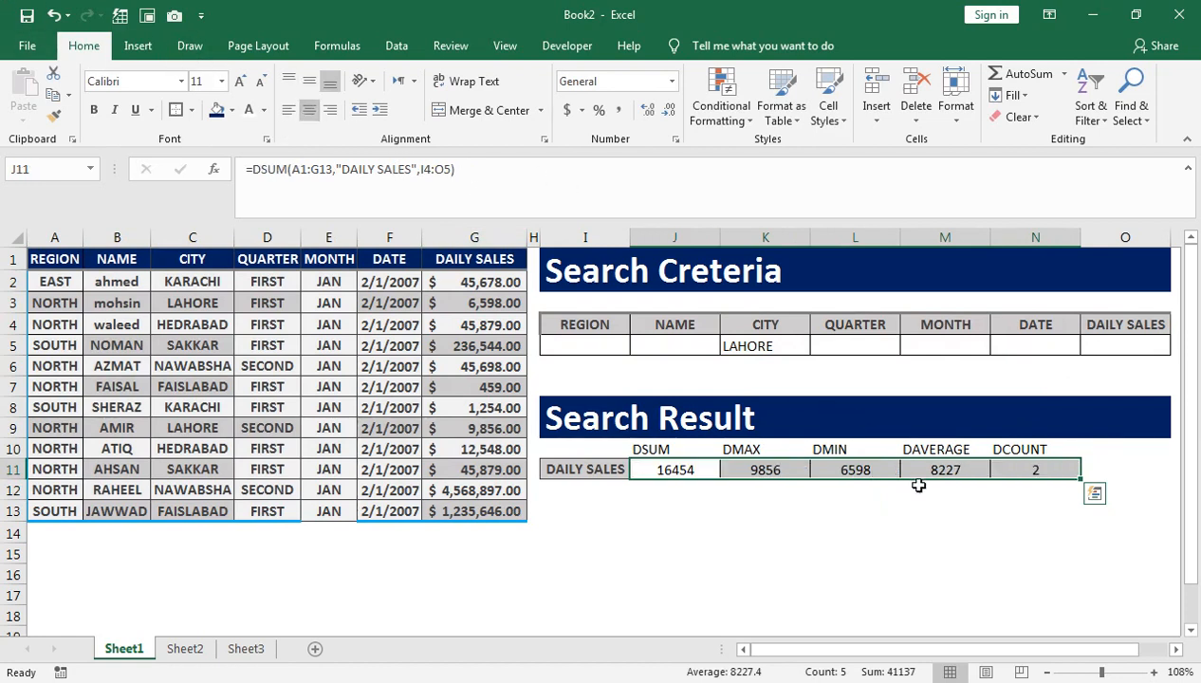
{"action": "left_click_drag", "start_coordinate": [944, 469], "coordinate": [634, 471]}
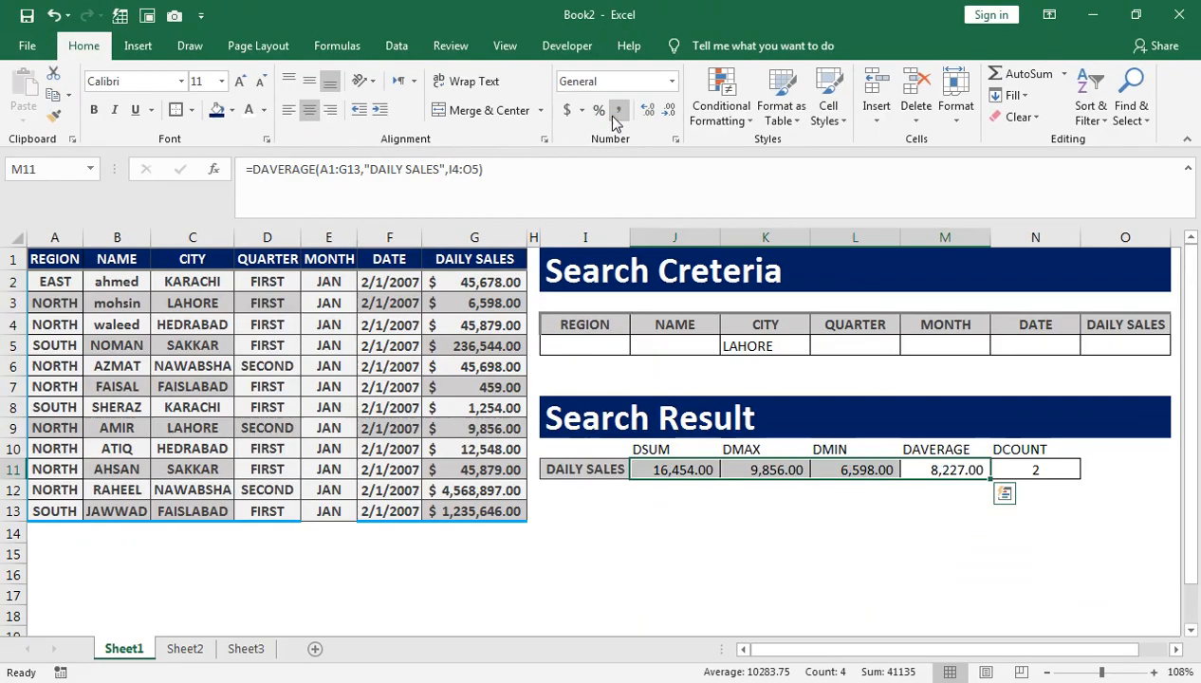
{"action": "left_click", "coordinate": [613, 224]}
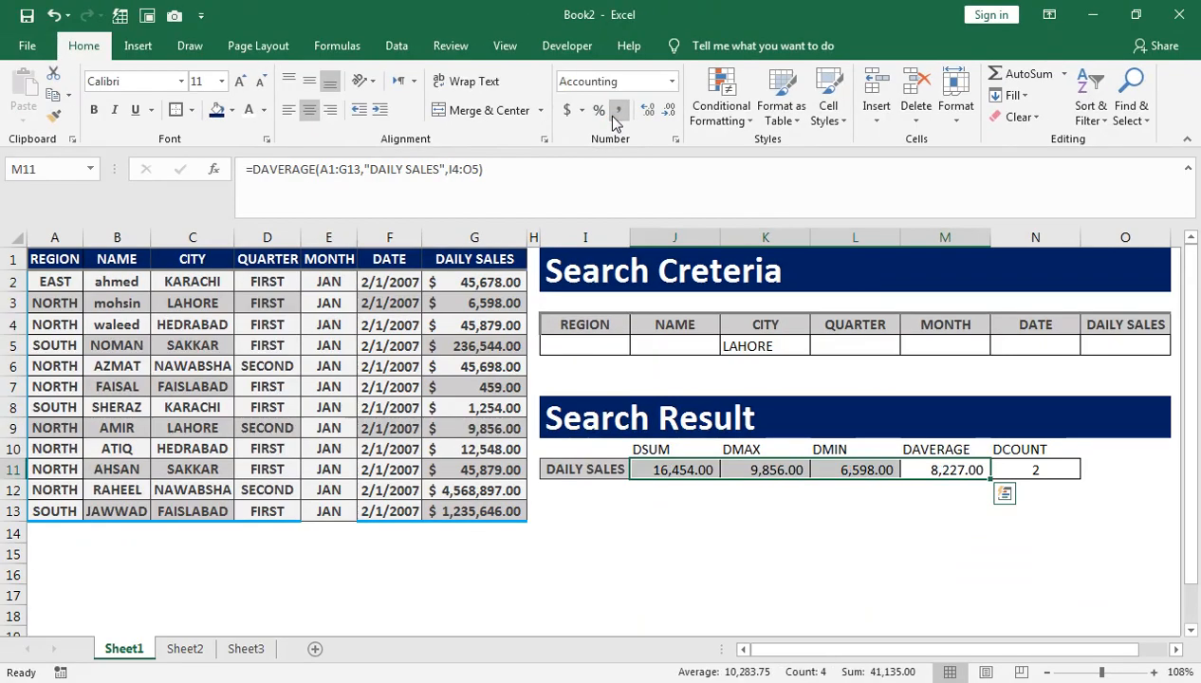
{"action": "left_click", "coordinate": [94, 110]}
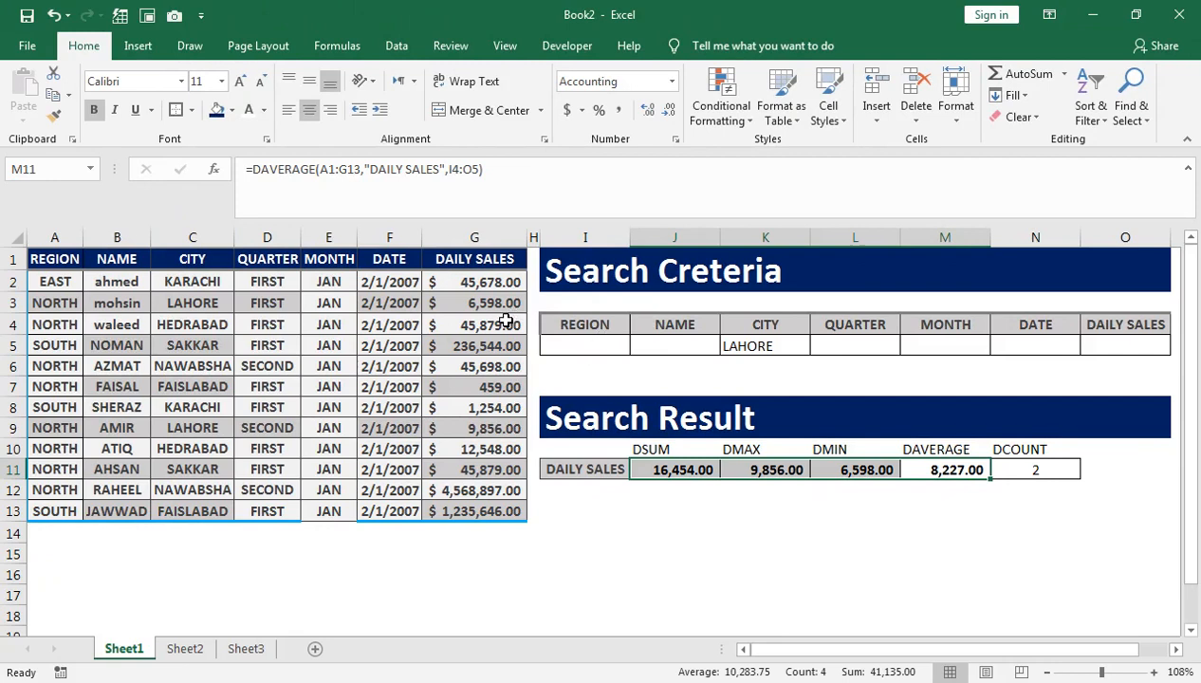
{"action": "key", "text": "ctrl+q"}
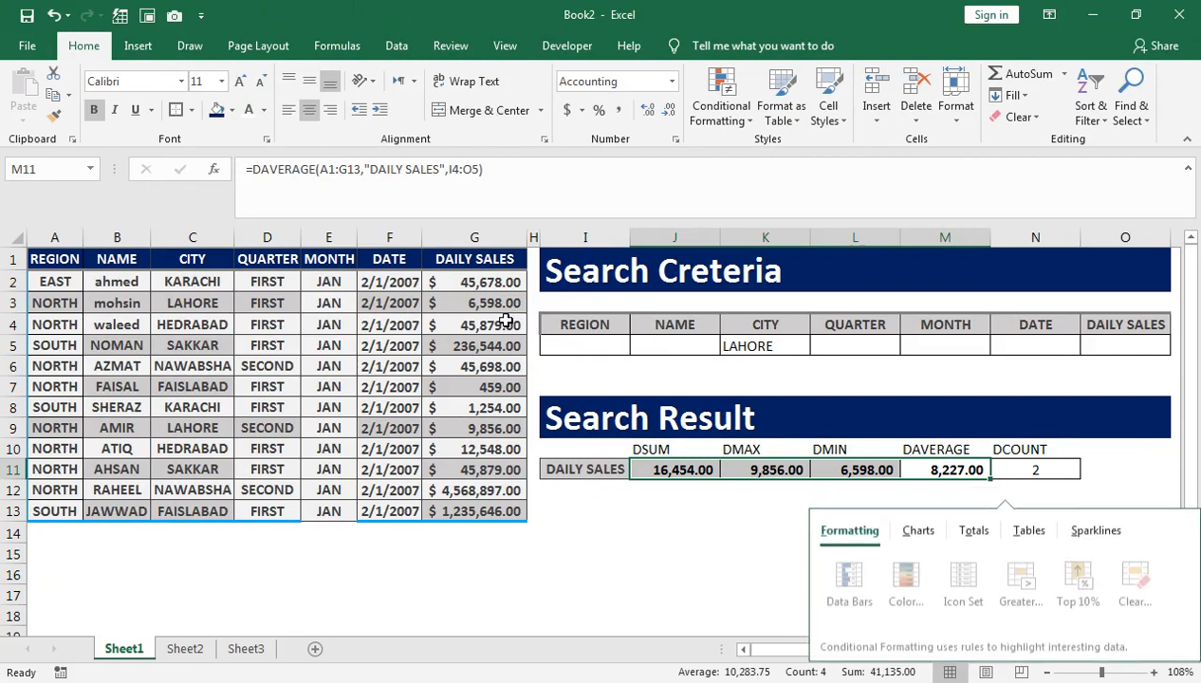
- Change the CITY search criterion in K5 to KARACHI
{"action": "left_click", "coordinate": [759, 344]}
{"action": "type", "text": "KARACHI"}
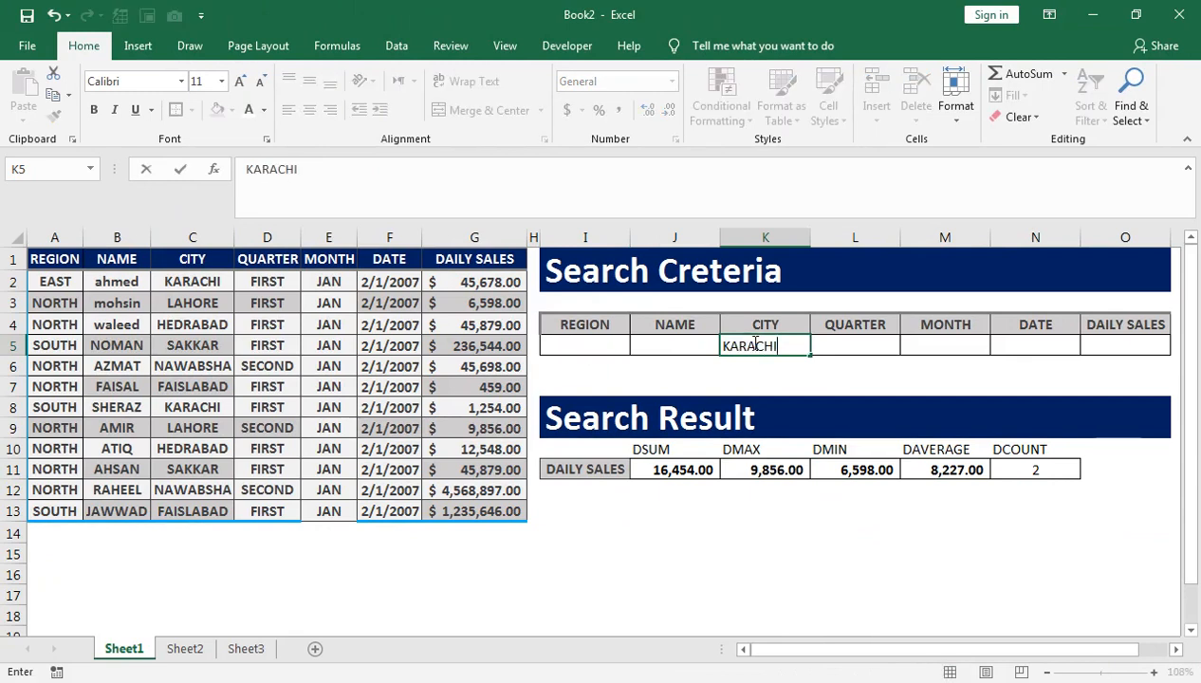
{"action": "key", "text": "Return"}
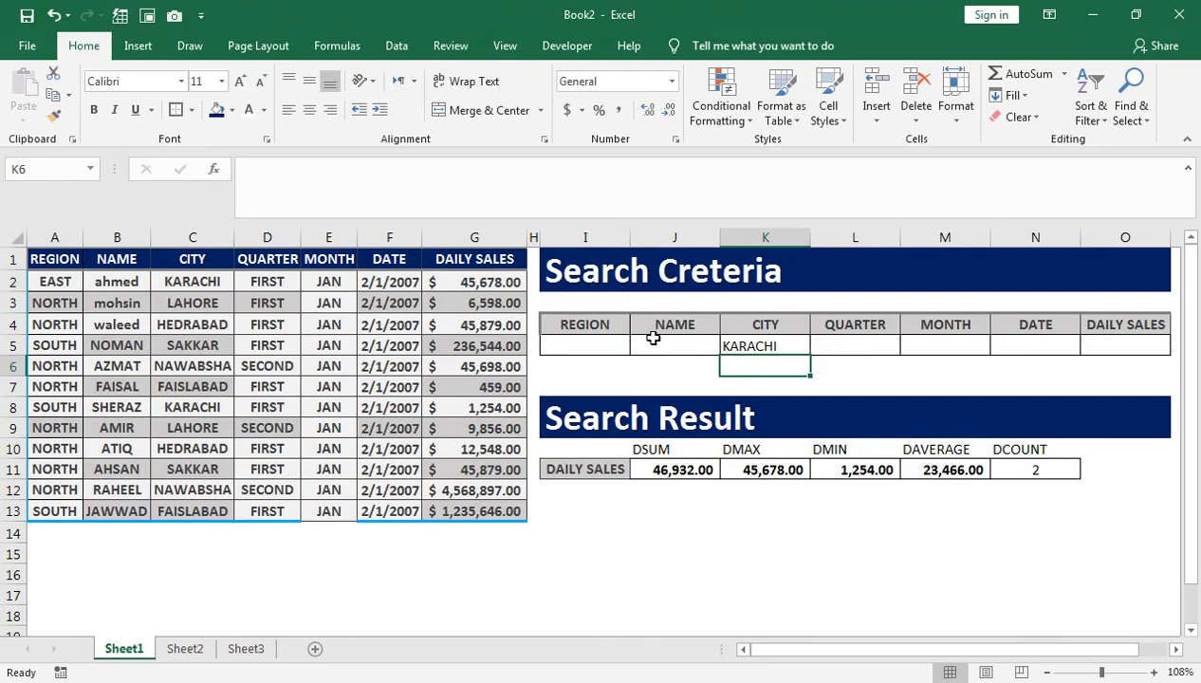
{"action": "left_click", "coordinate": [860, 343]}
{"action": "left_click", "coordinate": [356, 416]}
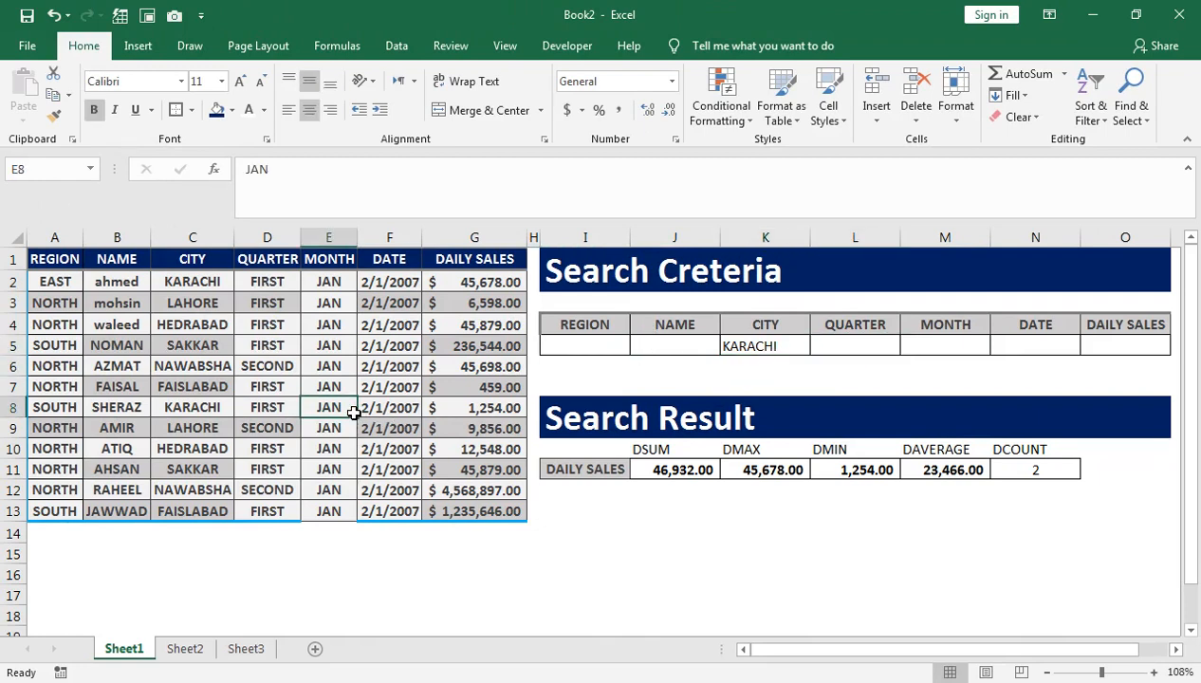